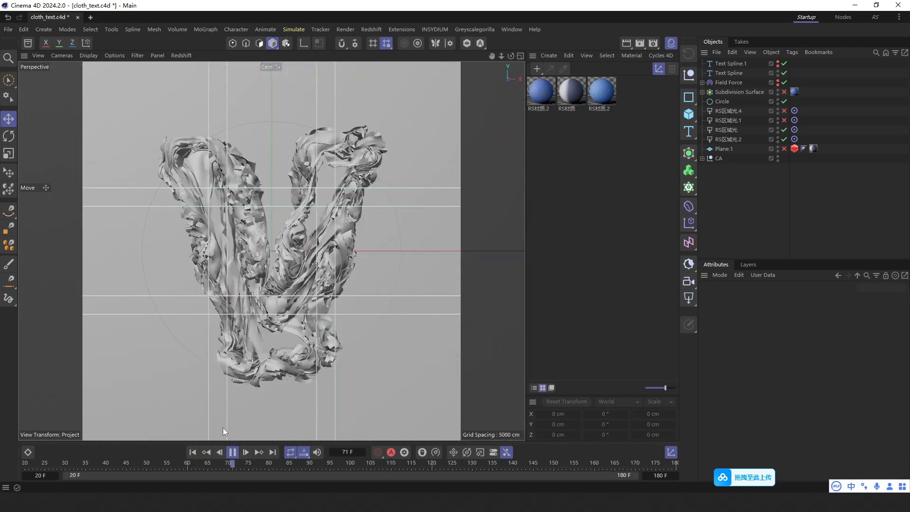
# Stop the simulation playback and inspect the Cloner and Plane settings nested under the Subdivision Surface.
pyautogui.click(232, 452)
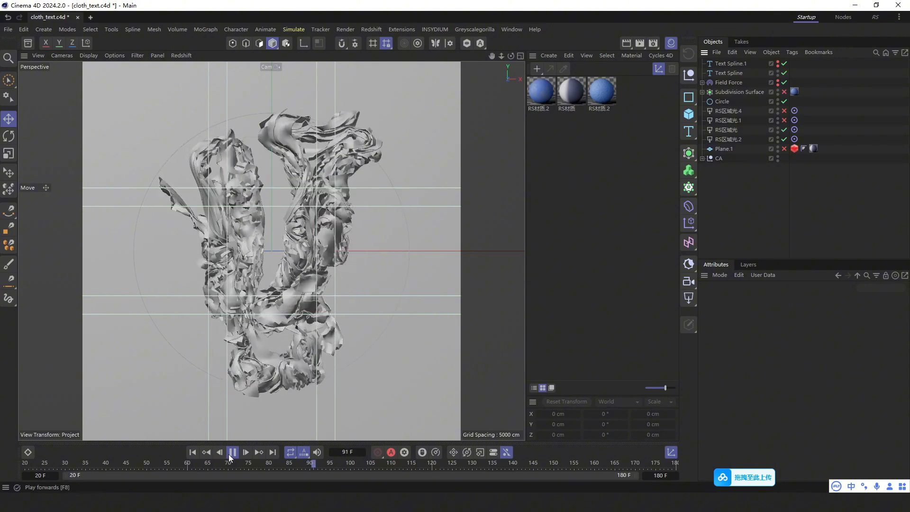
pyautogui.click(709, 94)
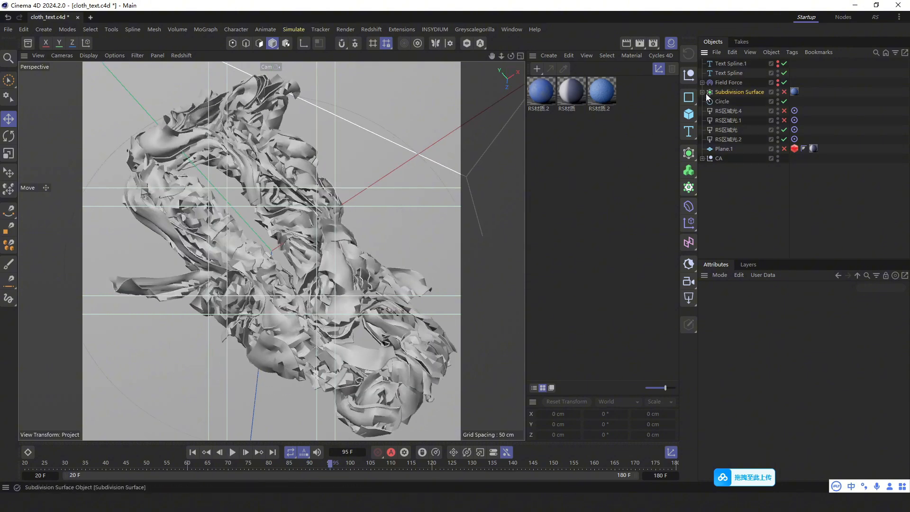
pyautogui.click(702, 92)
pyautogui.click(723, 113)
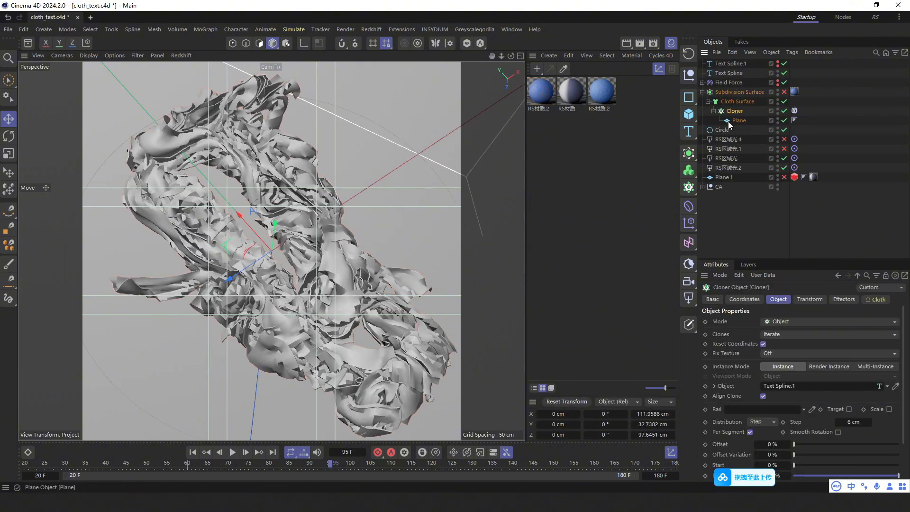
pyautogui.click(728, 122)
# Maximize the second perspective view, return to the first preview frame and frame the cloth letter.
pyautogui.middleClick(348, 162)
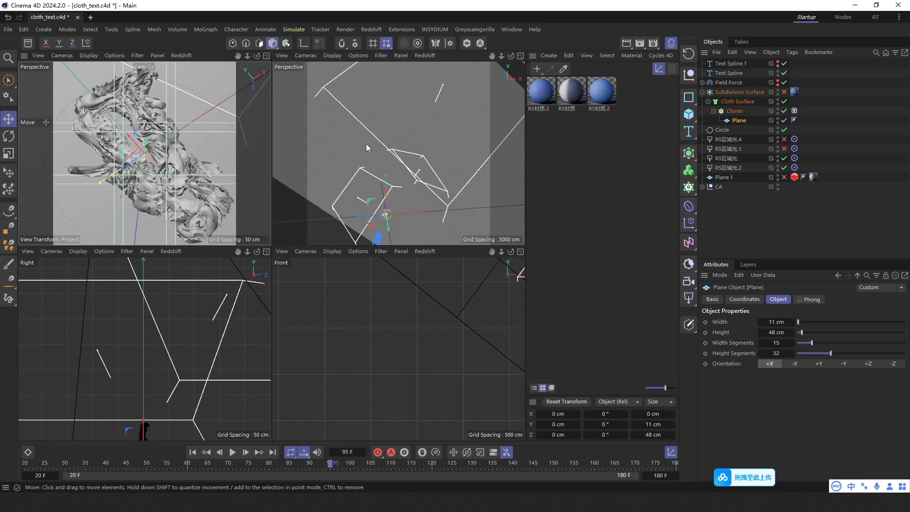
pyautogui.middleClick(366, 143)
pyautogui.click(192, 452)
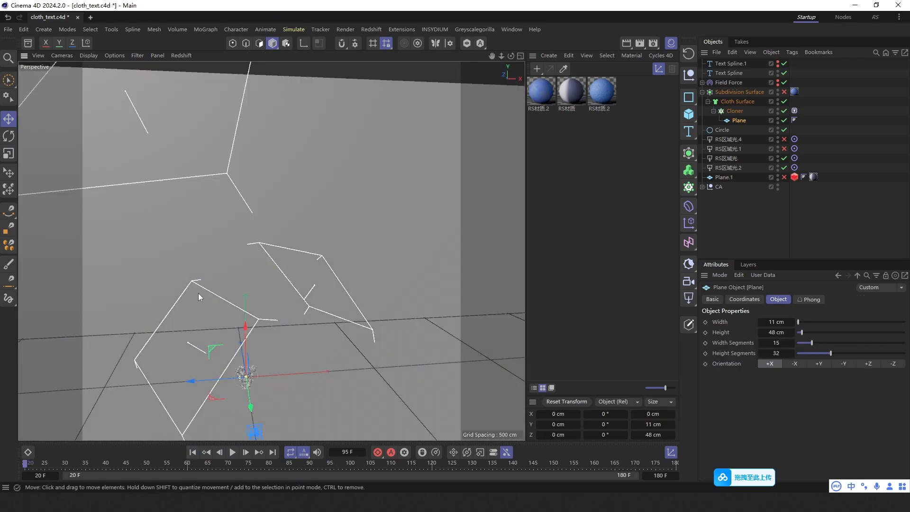
pyautogui.press('shift')
pyautogui.press('s')
pyautogui.keyDown('alt'); pyautogui.moveTo(295, 241); pyautogui.dragTo(237, 252, button='right'); pyautogui.keyUp('alt')
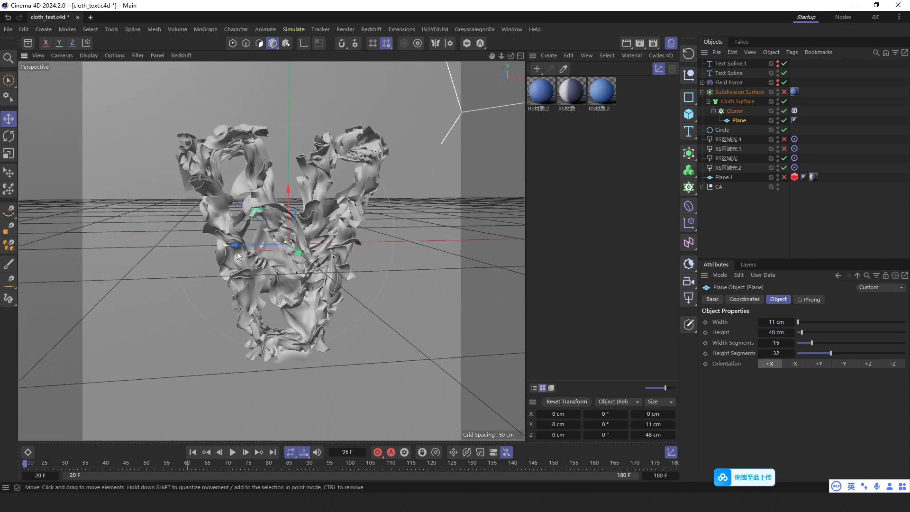
pyautogui.keyDown('alt'); pyautogui.moveTo(238, 256); pyautogui.dragTo(267, 231); pyautogui.keyUp('alt')
# Set the timeline's start frame to 0, go to frame 0 and view the cloned planes around the letter.
pyautogui.doubleClick(40, 475)
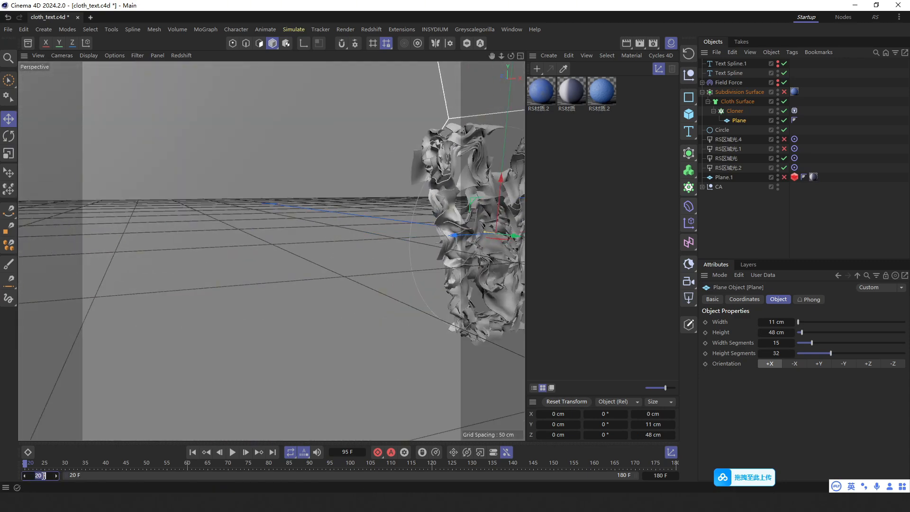
pyautogui.write('0')
pyautogui.press('Return')
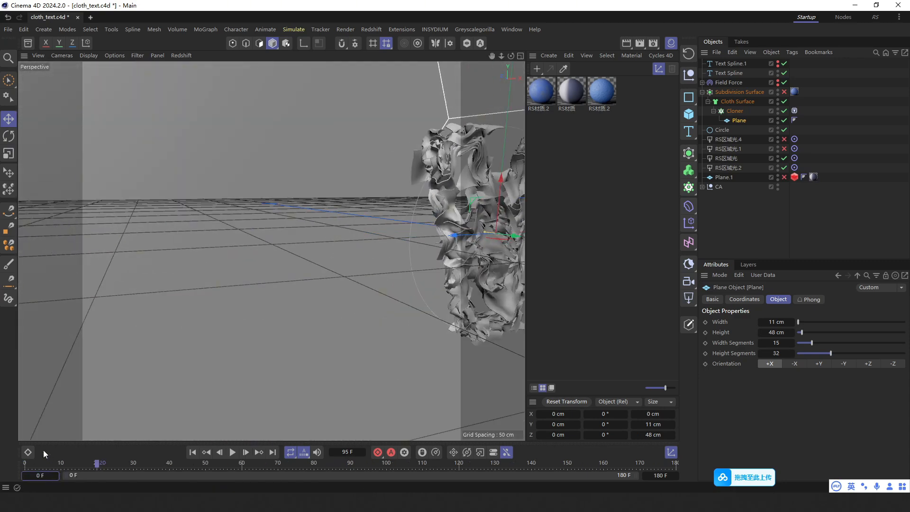
pyautogui.moveTo(78, 459); pyautogui.dragTo(23, 463)
pyautogui.press('s')
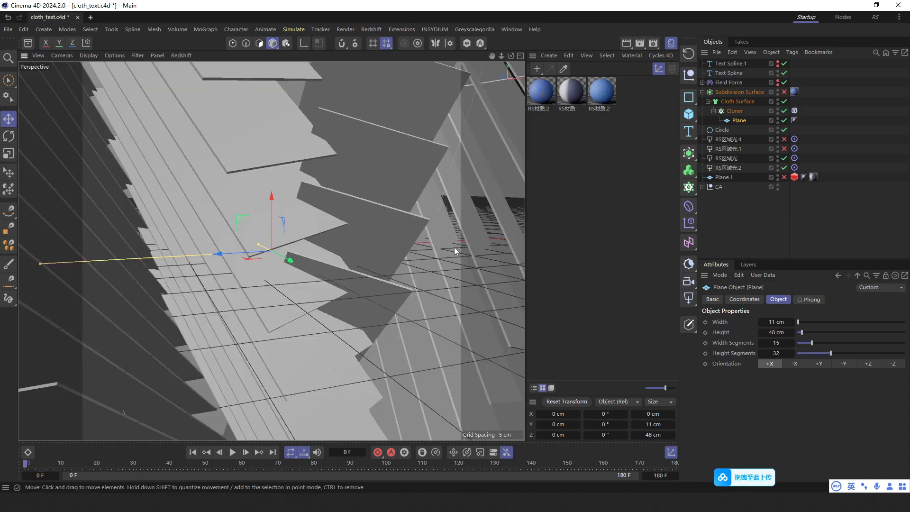
pyautogui.keyDown('alt'); pyautogui.moveTo(351, 251); pyautogui.dragTo(290, 247, button='right'); pyautogui.keyUp('alt')
pyautogui.moveTo(333, 212)
pyautogui.keyDown('alt'); pyautogui.mouseDown()
pyautogui.moveTo(160, 209)
pyautogui.moveTo(304, 177)
pyautogui.moveTo(301, 191)
pyautogui.moveTo(246, 213)
pyautogui.mouseUp(); pyautogui.keyUp('alt')
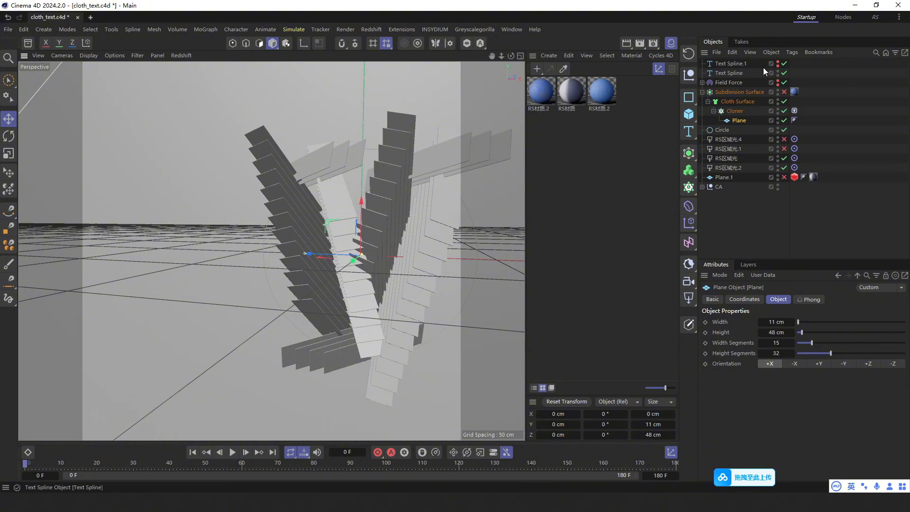
# Select Text Spline.1 and disable the Cloth Surface to isolate the V outline.
pyautogui.click(735, 63)
pyautogui.press('s')
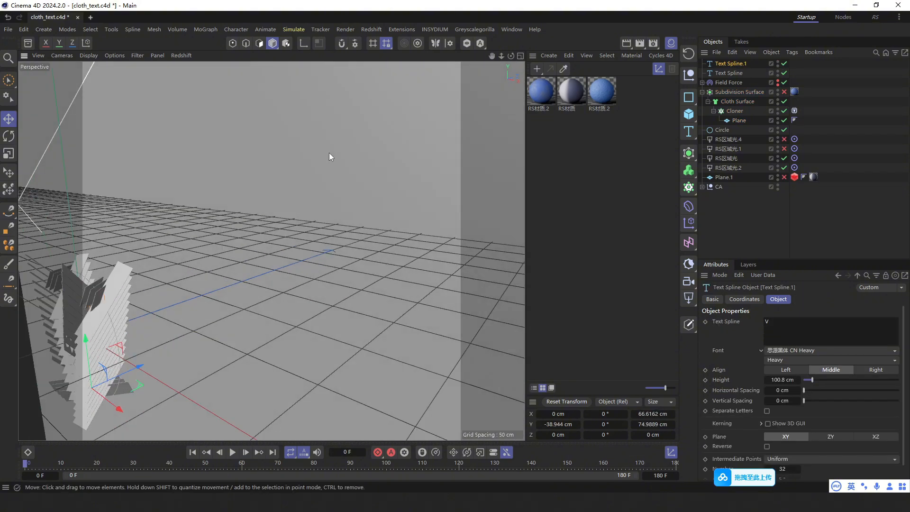
pyautogui.moveTo(210, 240)
pyautogui.keyDown('alt'); pyautogui.mouseDown()
pyautogui.moveTo(260, 255)
pyautogui.moveTo(215, 214)
pyautogui.moveTo(255, 188)
pyautogui.moveTo(234, 169)
pyautogui.moveTo(272, 180)
pyautogui.mouseUp(); pyautogui.keyUp('alt')
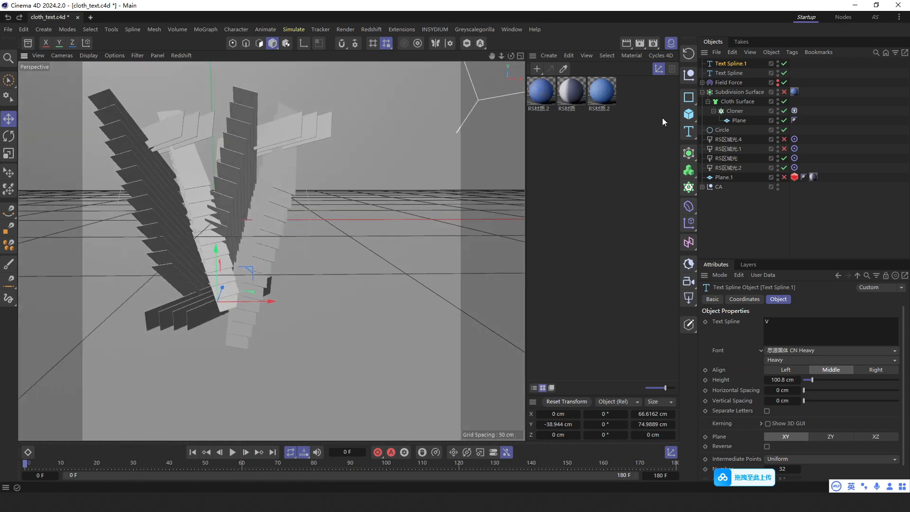
pyautogui.click(783, 101)
pyautogui.press('s')
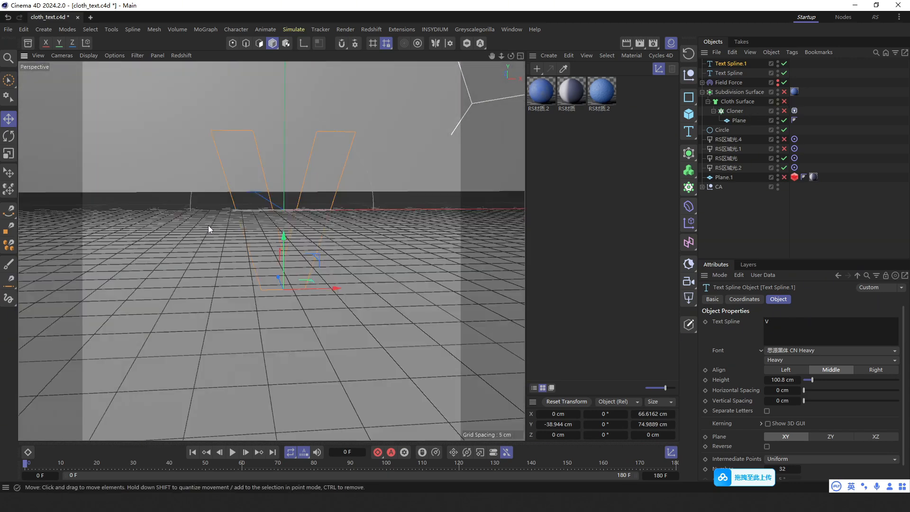
# Scrub the timeline back and forth to examine the animation of Text Spline.
pyautogui.keyDown('alt'); pyautogui.moveTo(208, 226); pyautogui.dragTo(237, 218); pyautogui.keyUp('alt')
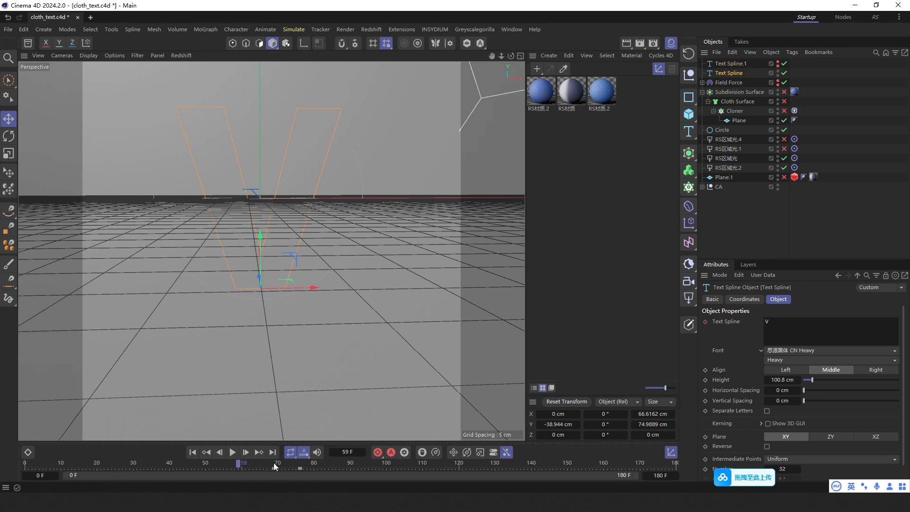
pyautogui.moveTo(310, 462); pyautogui.dragTo(337, 417)
pyautogui.moveTo(185, 417); pyautogui.dragTo(252, 415)
# Expand the Field Force object and enlarge the attributes area to examine its Text Spline field layer in Radius distance mode.
pyautogui.click(721, 83)
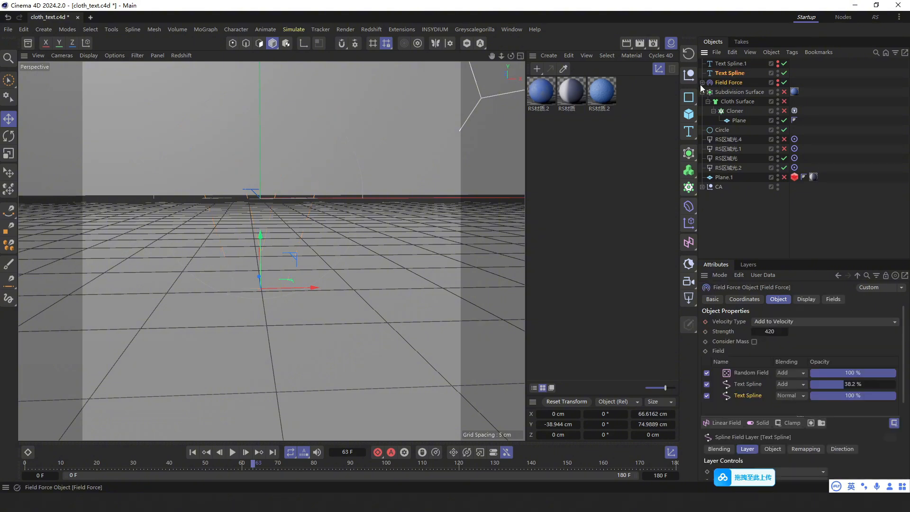
pyautogui.click(702, 82)
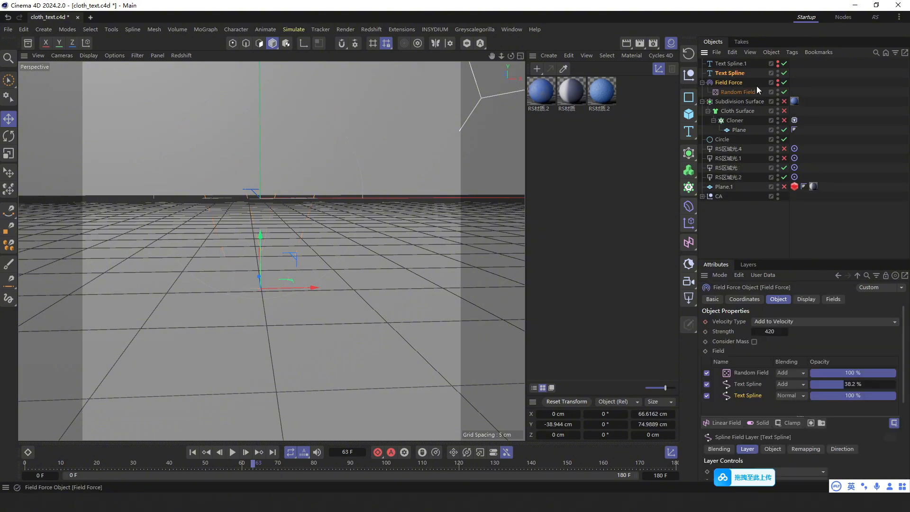
pyautogui.click(742, 386)
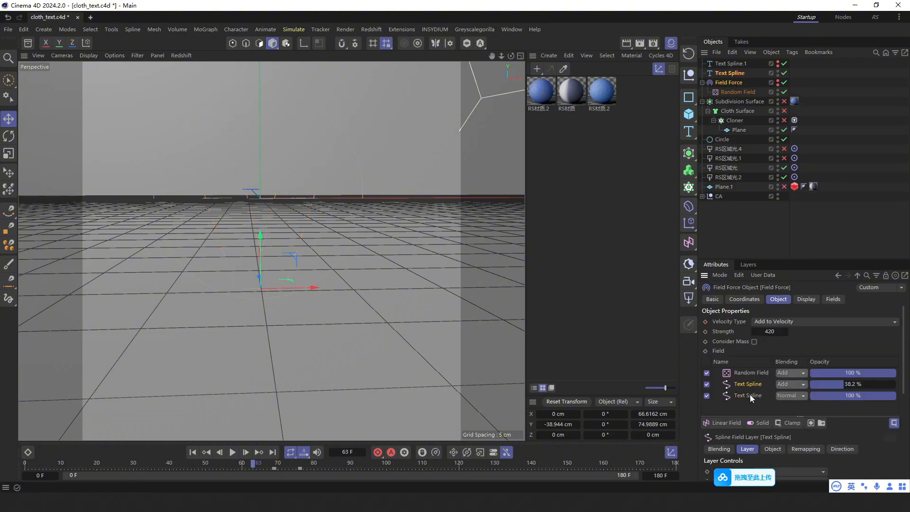
pyautogui.click(749, 395)
pyautogui.click(730, 477)
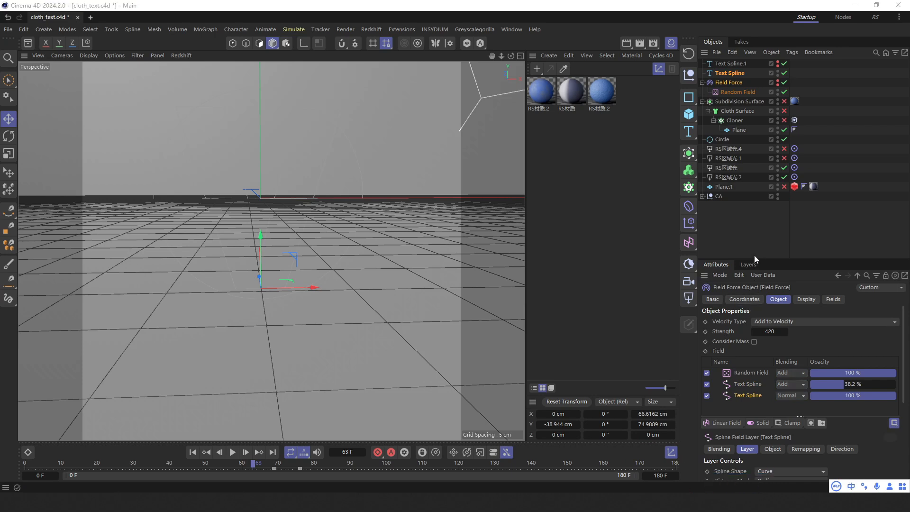
pyautogui.moveTo(769, 259); pyautogui.dragTo(769, 184)
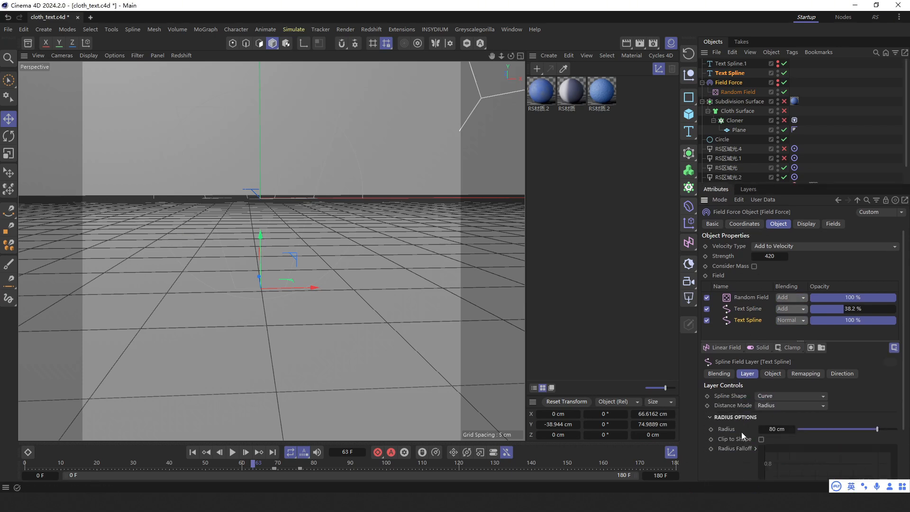
pyautogui.scroll(-3, 741, 431)
# Compare the layer settings of the two Text Spline field layers in the Field Force, ending with nothing selected.
pyautogui.click(744, 256)
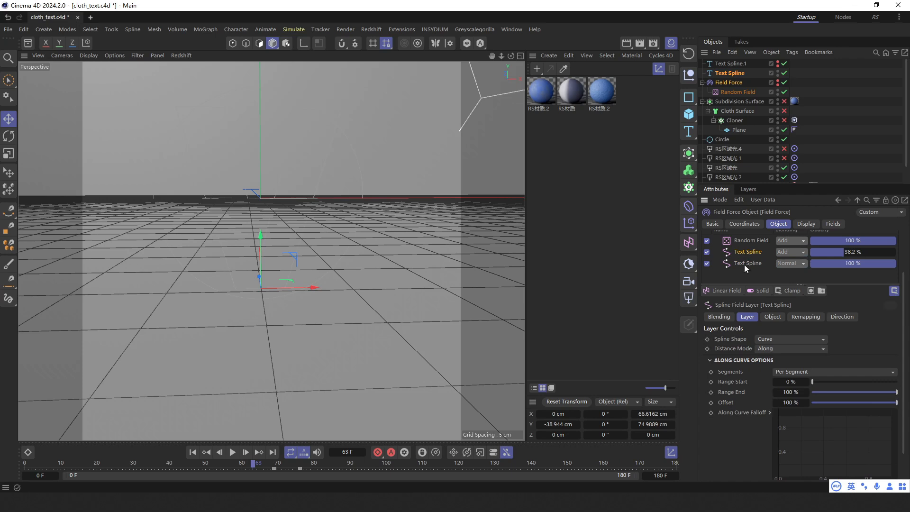
pyautogui.click(744, 264)
pyautogui.click(741, 254)
pyautogui.click(742, 264)
pyautogui.click(740, 254)
pyautogui.click(742, 265)
pyautogui.click(842, 125)
pyautogui.scroll(-2, 825, 136)
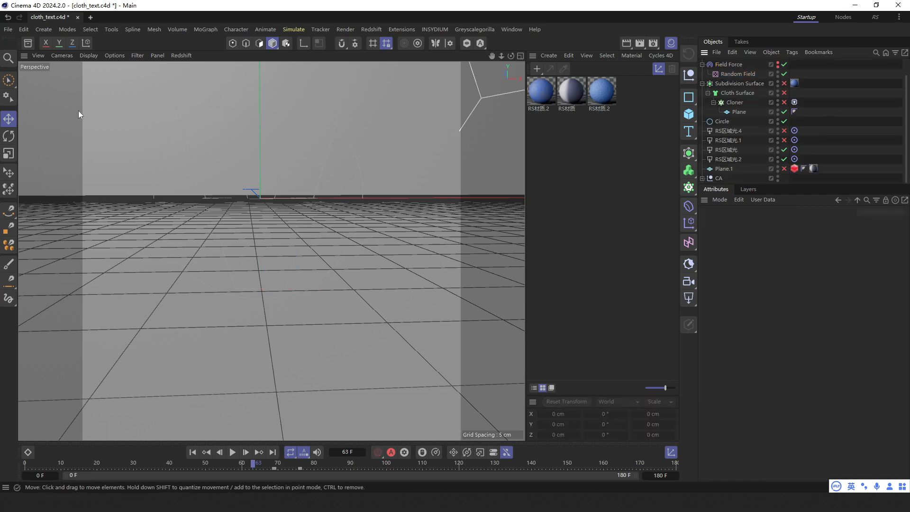
# Create a new project and set its simulation scene gravity to 0 cm.
pyautogui.click(90, 17)
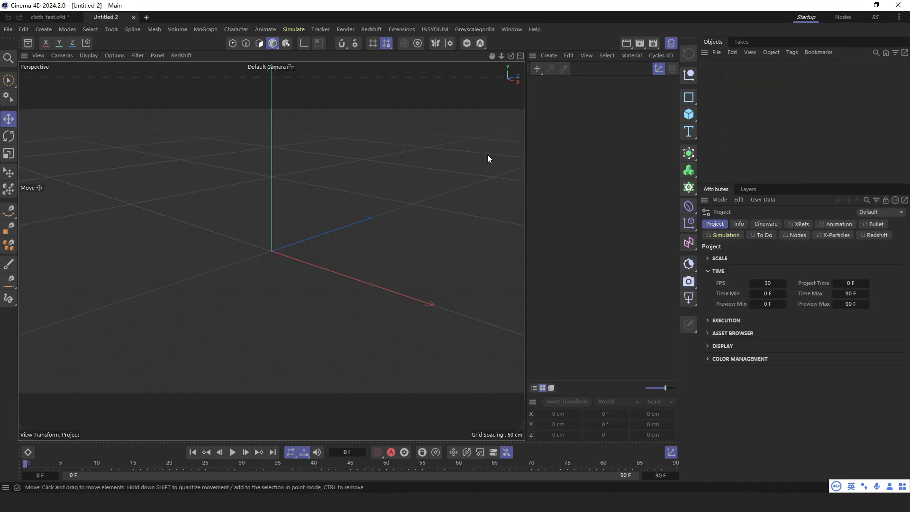
pyautogui.click(719, 203)
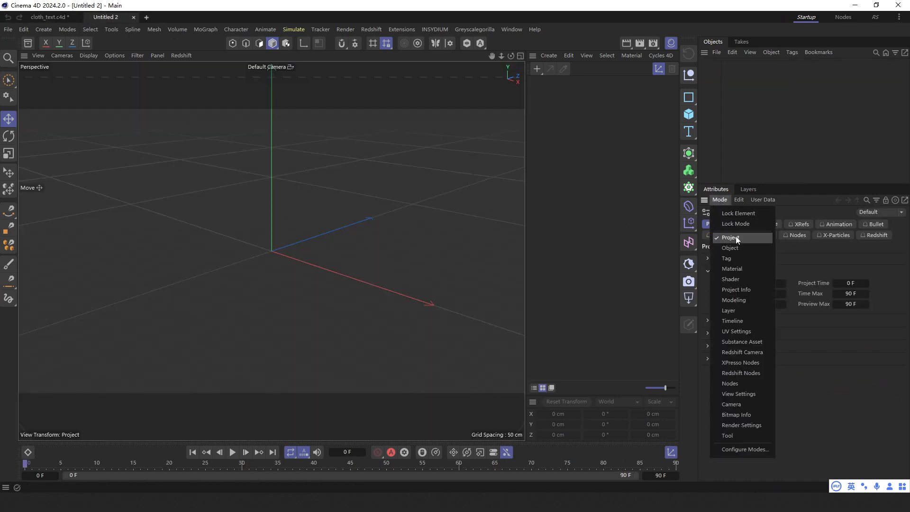
pyautogui.click(736, 236)
pyautogui.click(726, 235)
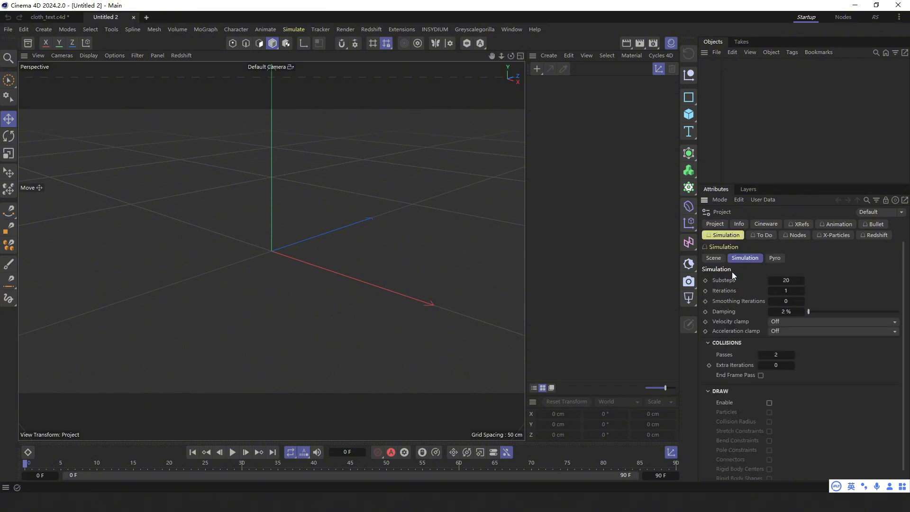
pyautogui.click(799, 299)
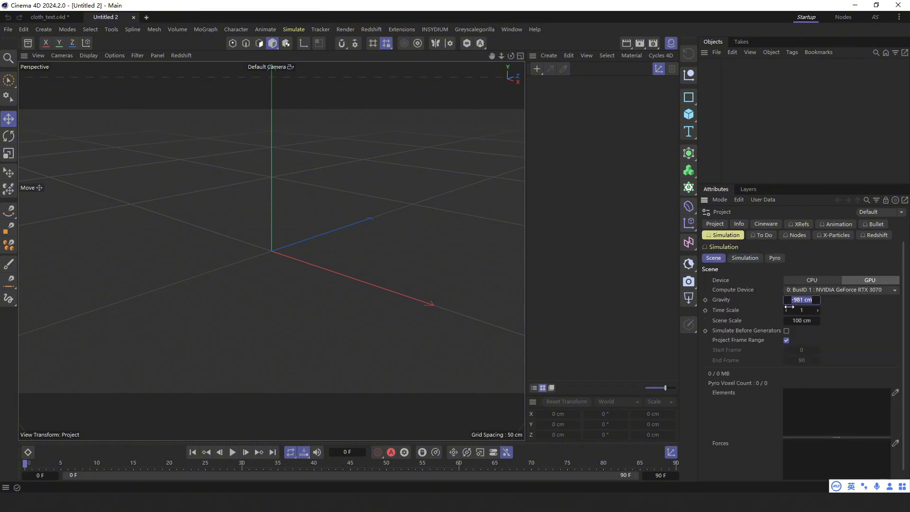
pyautogui.write('0')
pyautogui.press('Return')
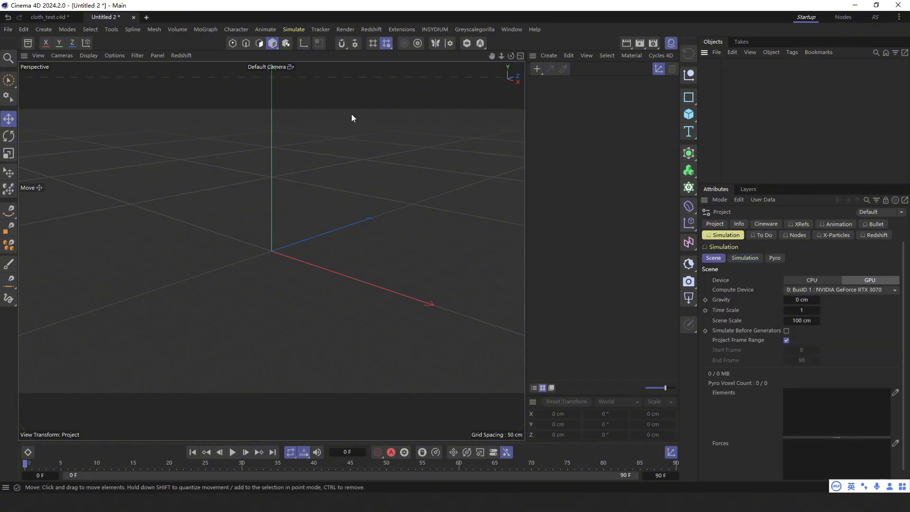
# Add a Plane and shrink it to a narrow strip about 29 cm wide and 107 cm high.
pyautogui.click(688, 113)
pyautogui.click(729, 146)
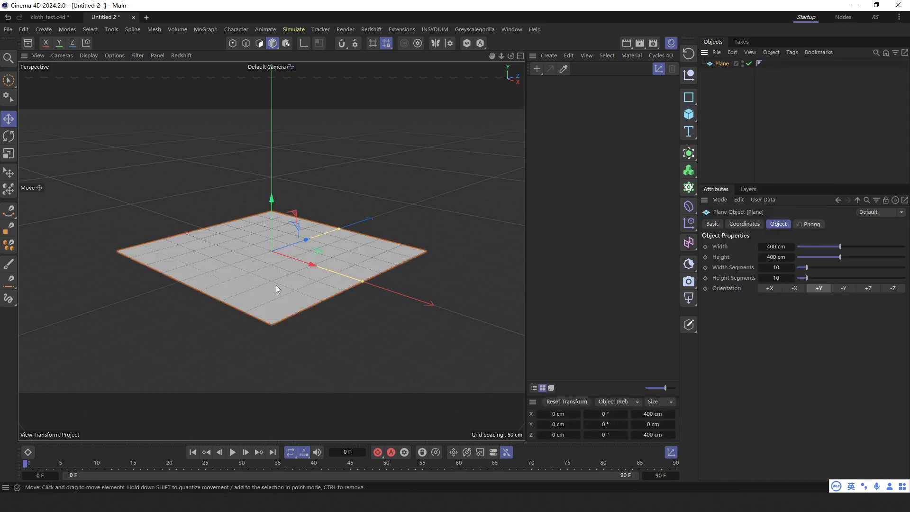
pyautogui.keyDown('alt'); pyautogui.moveTo(276, 286); pyautogui.dragTo(263, 229); pyautogui.keyUp('alt')
pyautogui.keyDown('alt'); pyautogui.moveTo(263, 229); pyautogui.dragTo(216, 247); pyautogui.keyUp('alt')
pyautogui.moveTo(328, 185); pyautogui.dragTo(251, 231)
pyautogui.scroll(2, 267, 223)
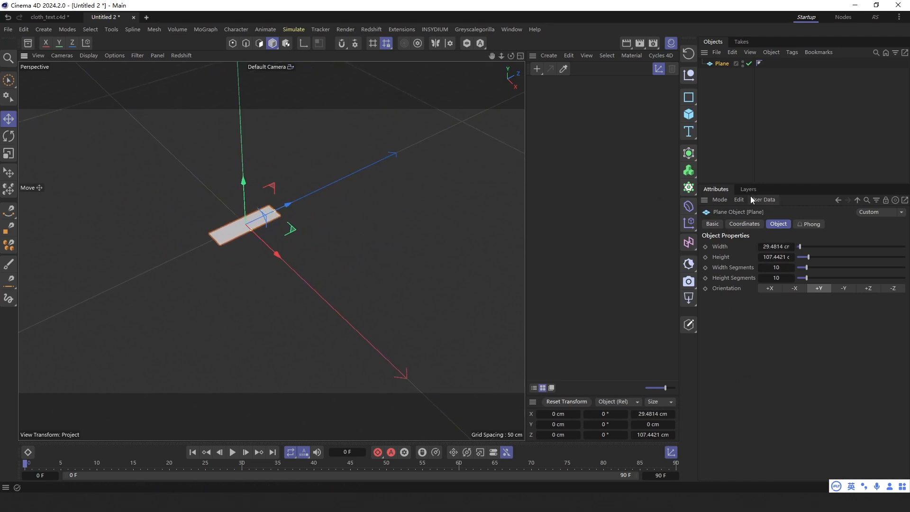
# Set the plane to 14 width segments and 30 height segments, and display the mesh lines in the viewport.
pyautogui.click(759, 226)
pyautogui.click(772, 225)
pyautogui.click(776, 268)
pyautogui.click(87, 56)
pyautogui.click(104, 95)
pyautogui.scroll(5, 352, 215)
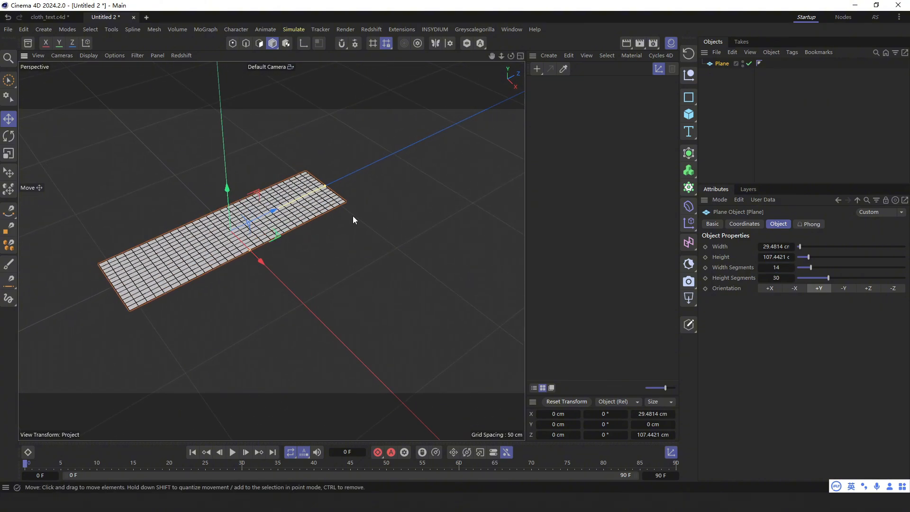
pyautogui.keyDown('alt'); pyautogui.moveTo(283, 219); pyautogui.dragTo(271, 204); pyautogui.keyUp('alt')
pyautogui.scroll(-5, 270, 204)
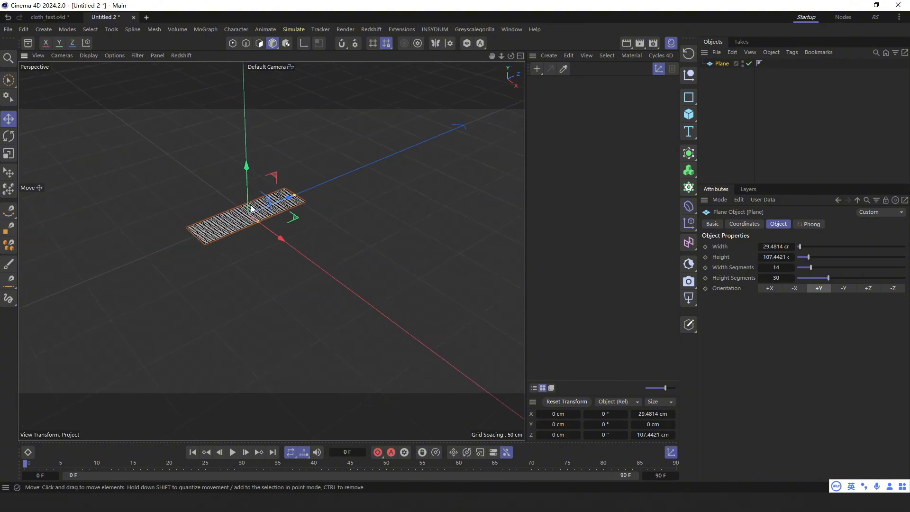
# Add a Text Spline to the scene and set its alignment to Middle.
pyautogui.click(696, 132)
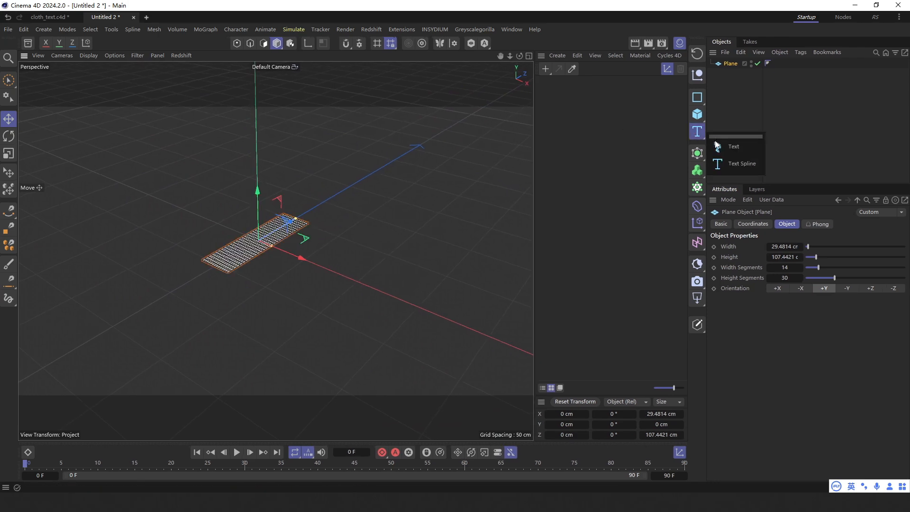
pyautogui.click(730, 164)
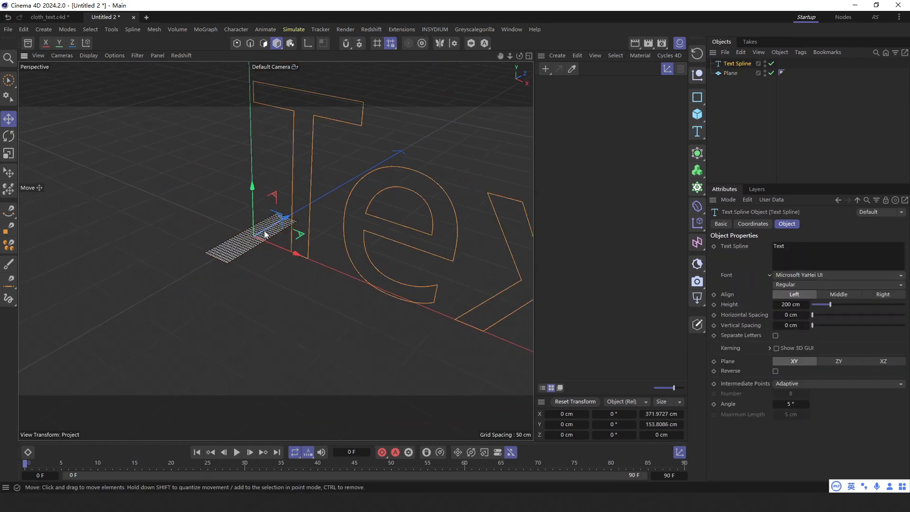
pyautogui.click(849, 295)
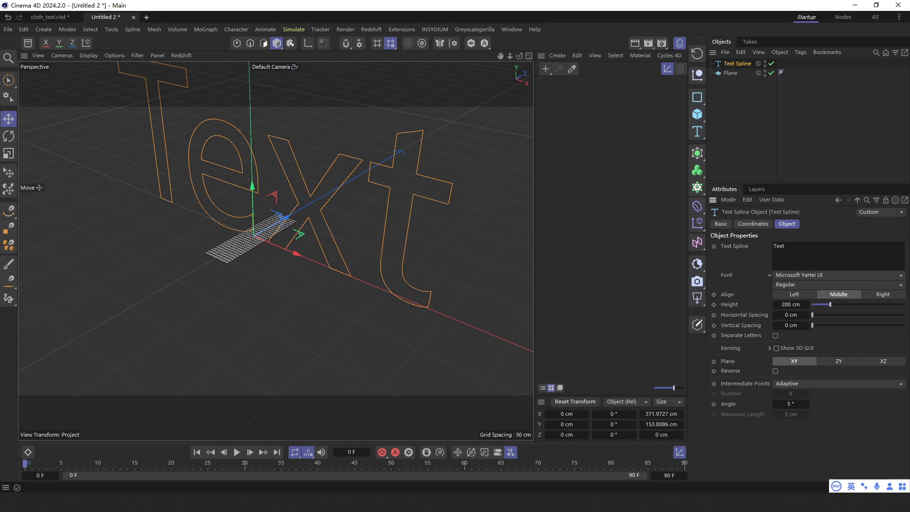
# Set the text spline's font to 思源黑体 CN Heavy.
pyautogui.click(902, 276)
pyautogui.scroll(-10, 879, 251)
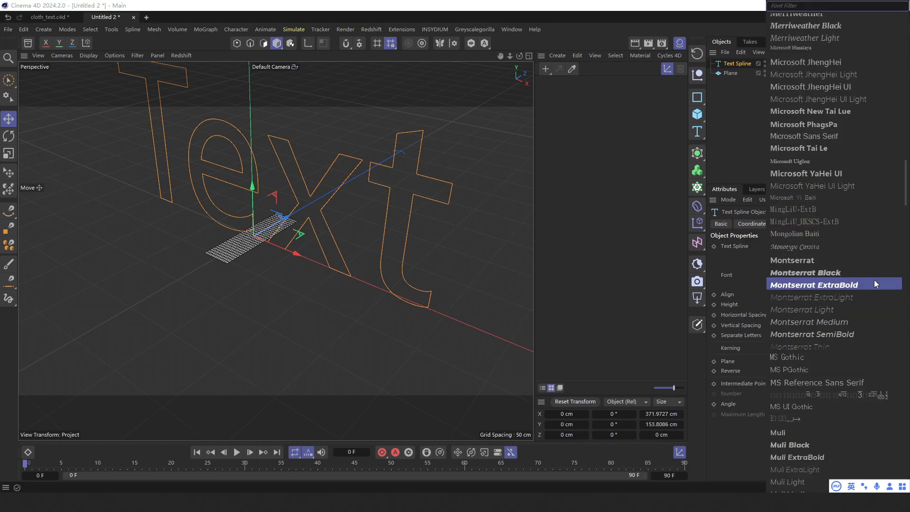
pyautogui.scroll(-20, 857, 266)
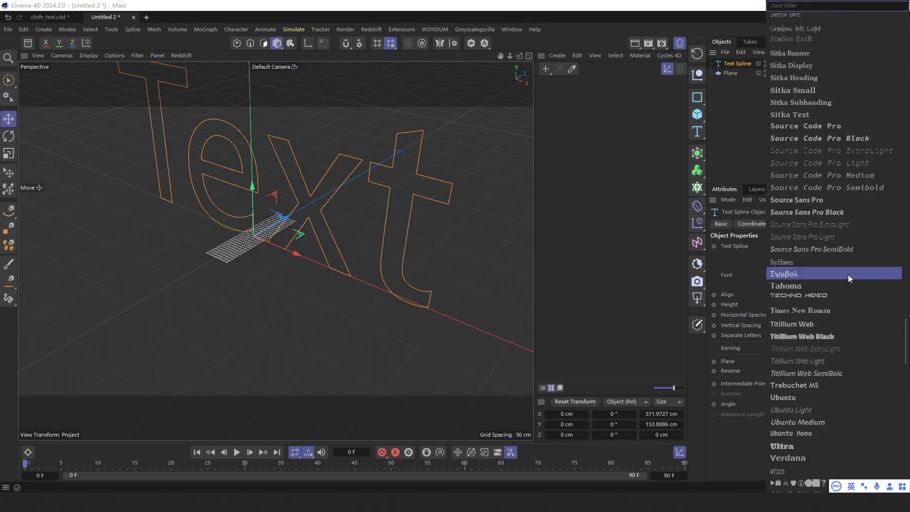
pyautogui.scroll(-5, 835, 291)
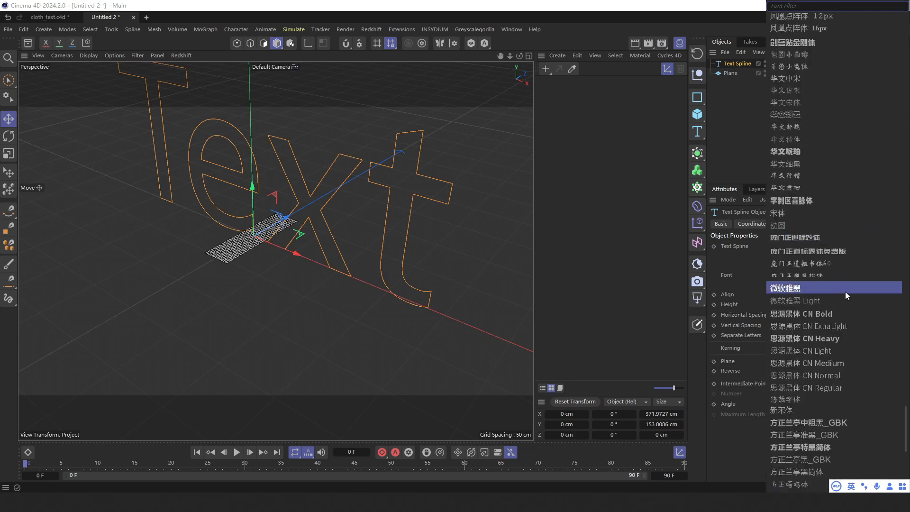
pyautogui.click(846, 338)
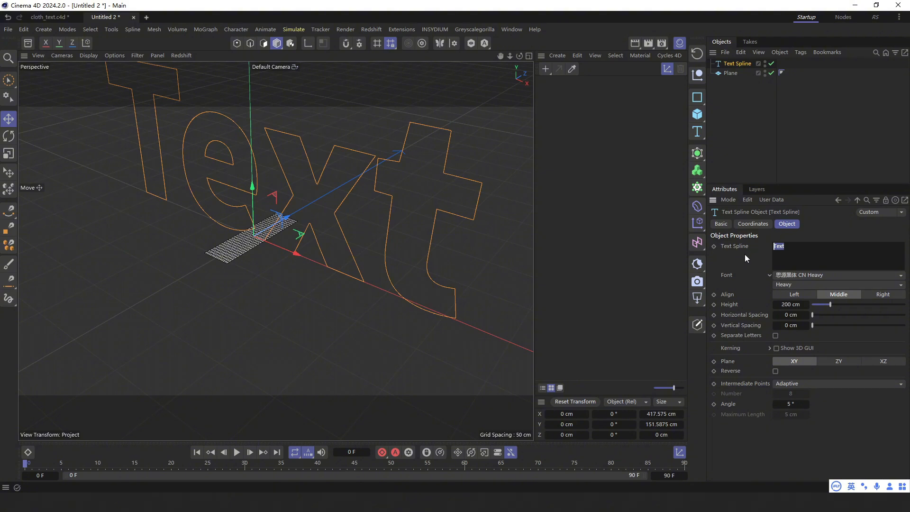
# Replace the text spline's content with the single letter "v".
pyautogui.write('i')
pyautogui.write('v')
pyautogui.click(195, 197)
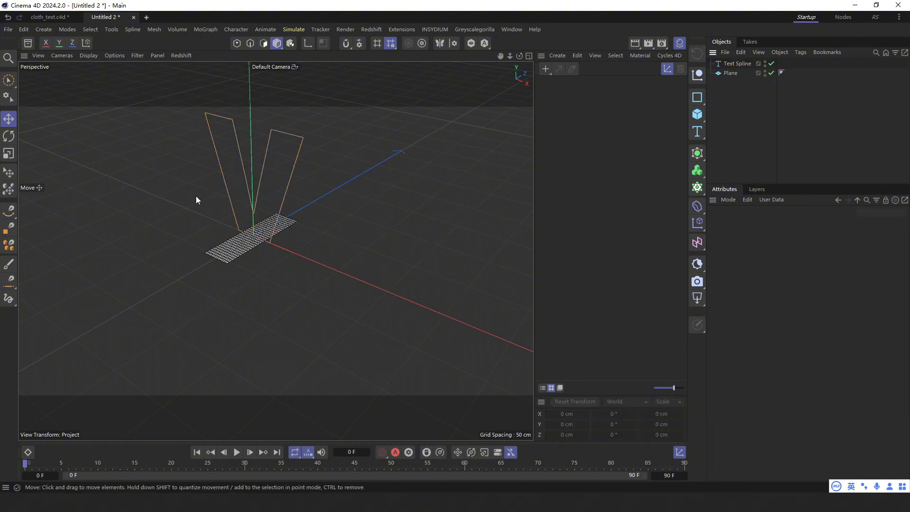
pyautogui.keyDown('alt'); pyautogui.moveTo(195, 197); pyautogui.dragTo(218, 201); pyautogui.keyUp('alt')
pyautogui.click(218, 197)
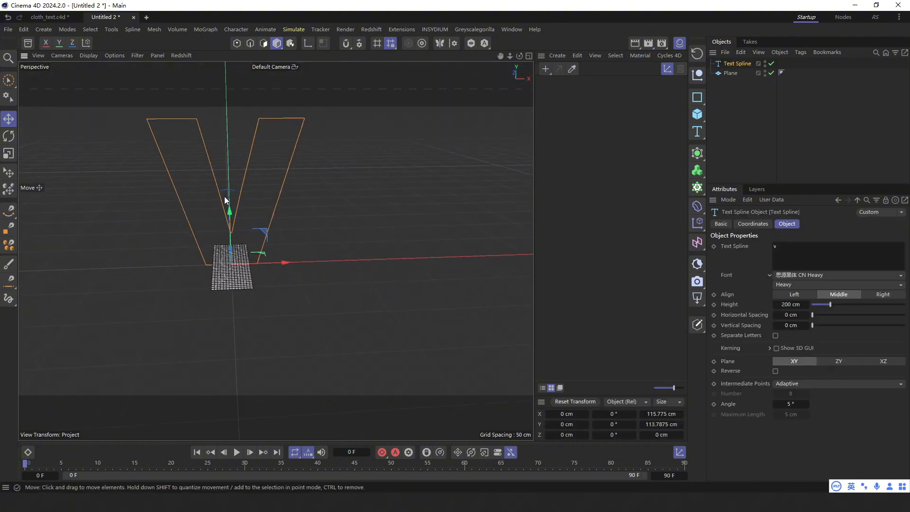
pyautogui.moveTo(234, 233)
pyautogui.keyDown('alt'); pyautogui.mouseDown()
pyautogui.moveTo(208, 230)
pyautogui.moveTo(248, 238)
pyautogui.mouseUp(); pyautogui.keyUp('alt')
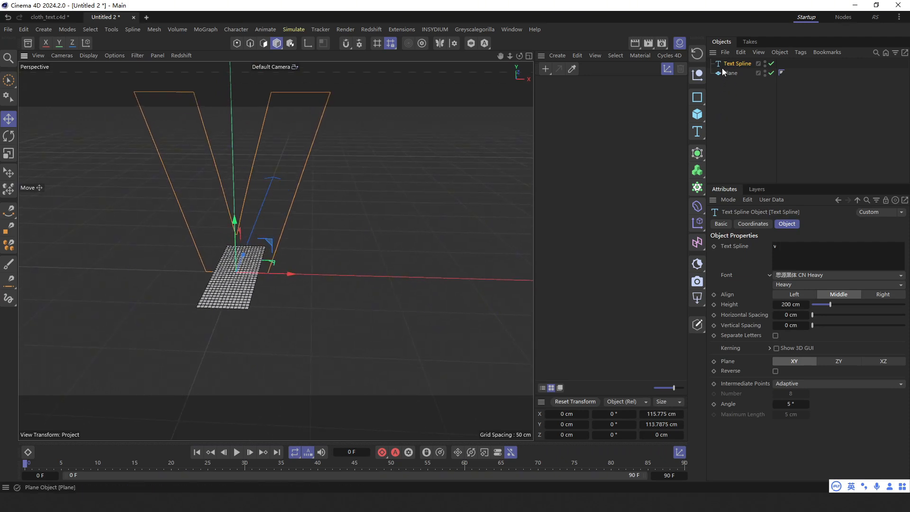
# Set the text spline's intermediate points to Uniform with a number of 16.
pyautogui.click(795, 383)
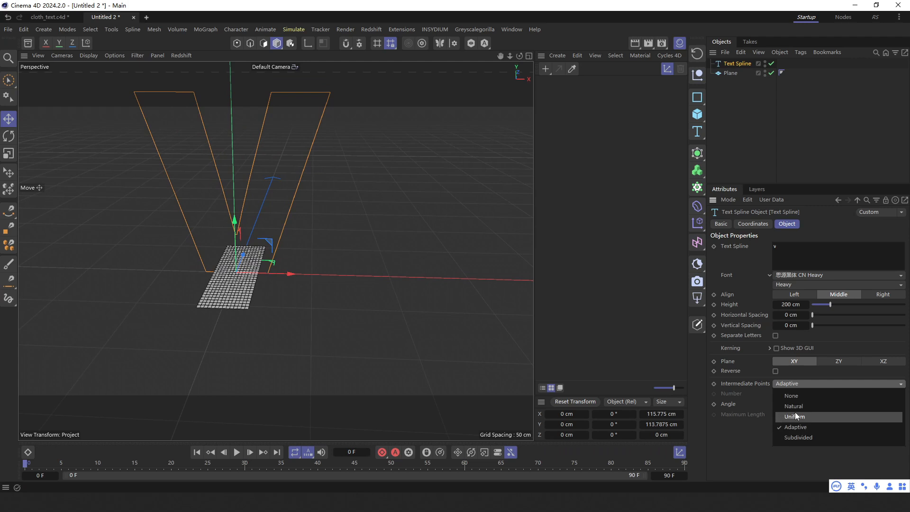
pyautogui.click(794, 412)
pyautogui.click(789, 393)
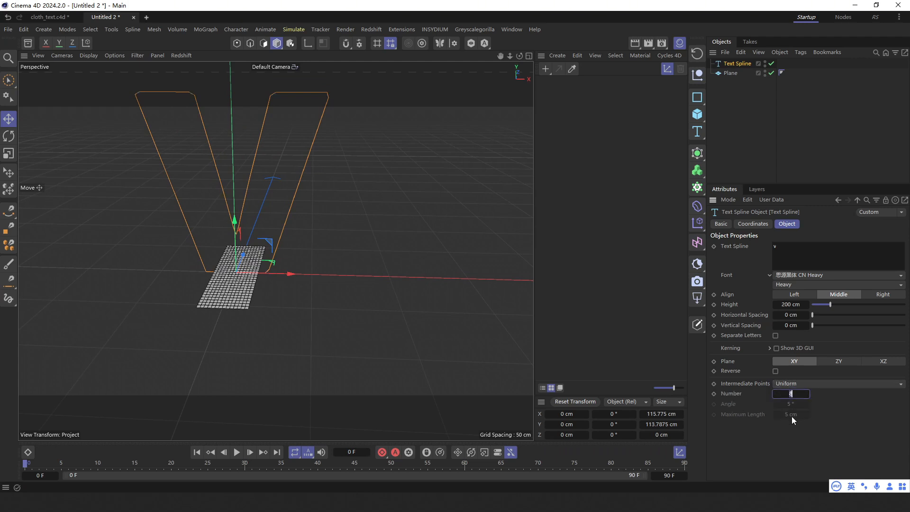
pyautogui.write('16')
pyautogui.keyDown('alt'); pyautogui.moveTo(306, 270); pyautogui.dragTo(318, 283, button='middle'); pyautogui.keyUp('alt')
pyautogui.scroll(2, 270, 254)
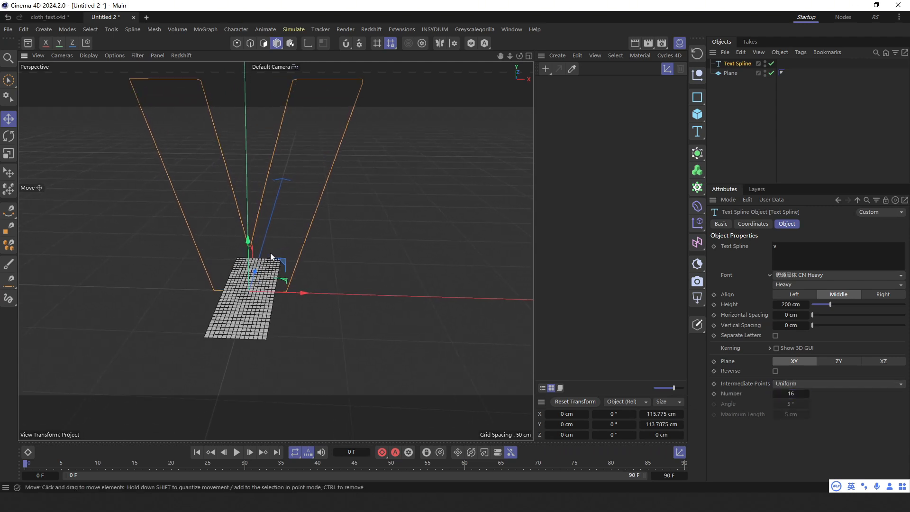
pyautogui.keyDown('alt'); pyautogui.moveTo(270, 254); pyautogui.dragTo(261, 245); pyautogui.keyUp('alt')
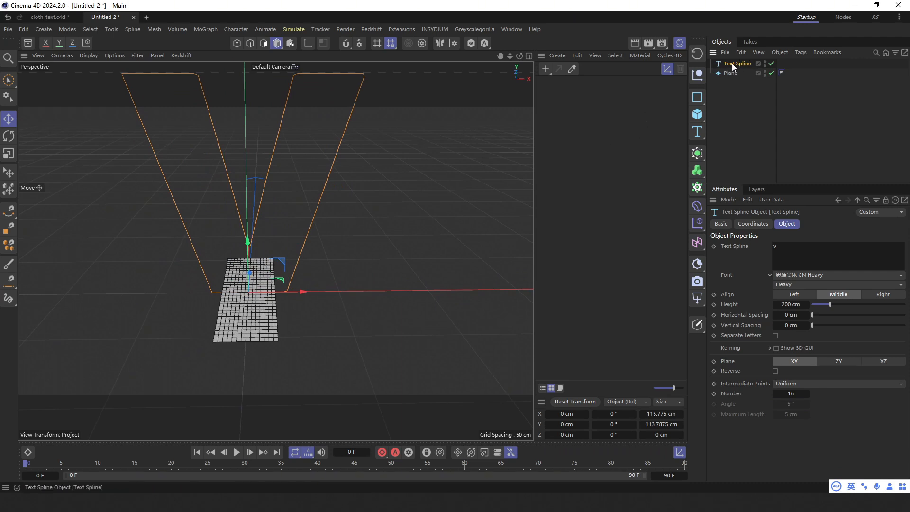
# Make a hidden copy of the text spline and clone the plane along the original with a Cloner in Object mode.
pyautogui.keyDown('ctrl'); pyautogui.moveTo(731, 65); pyautogui.dragTo(736, 68); pyautogui.keyUp('ctrl')
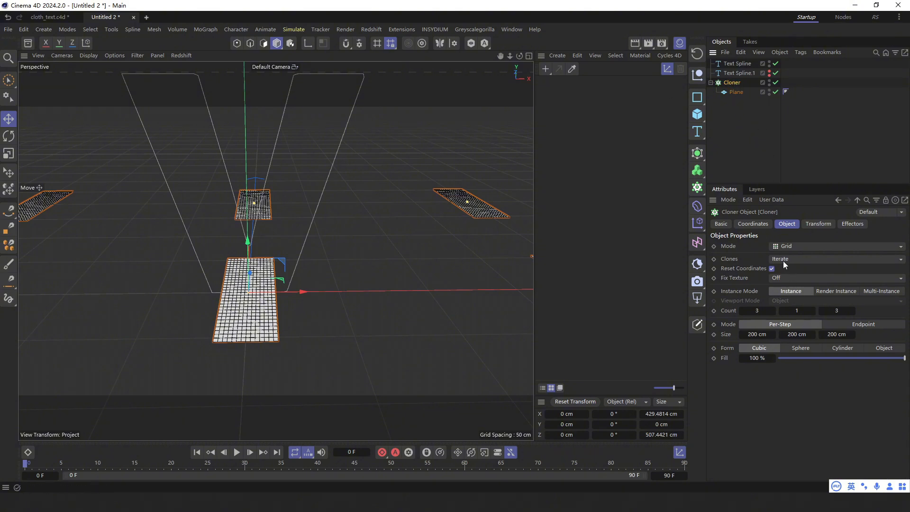
pyautogui.click(780, 247)
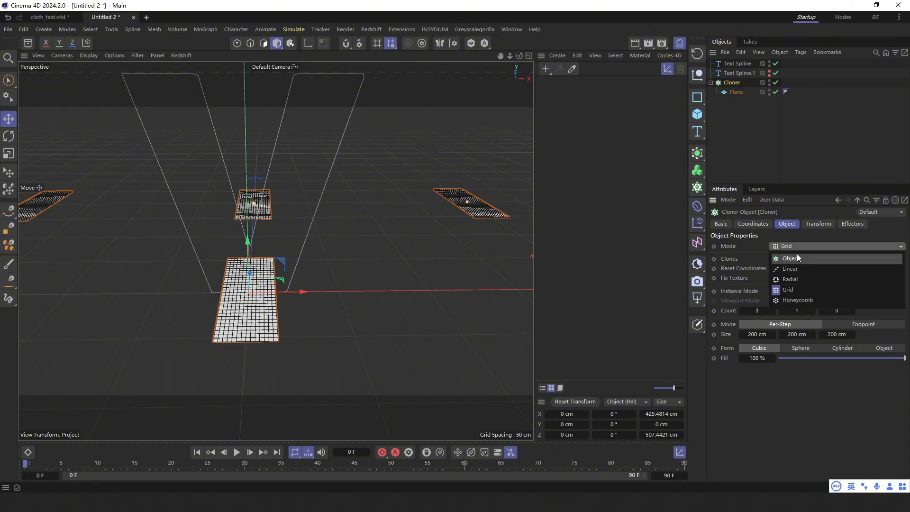
pyautogui.click(796, 254)
pyautogui.moveTo(732, 64); pyautogui.dragTo(786, 310)
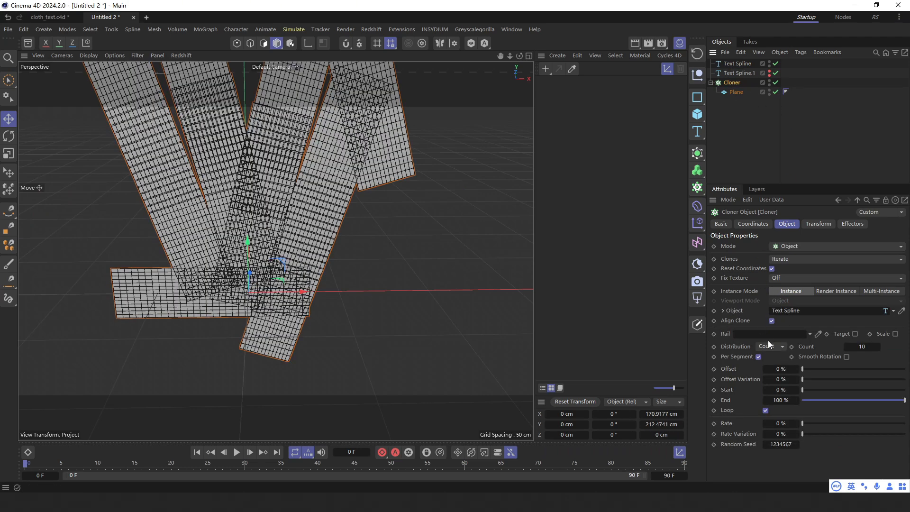
# Switch the Cloner's distribution to Step and shorten the step distance so the planes sit closer together.
pyautogui.click(770, 346)
pyautogui.click(775, 368)
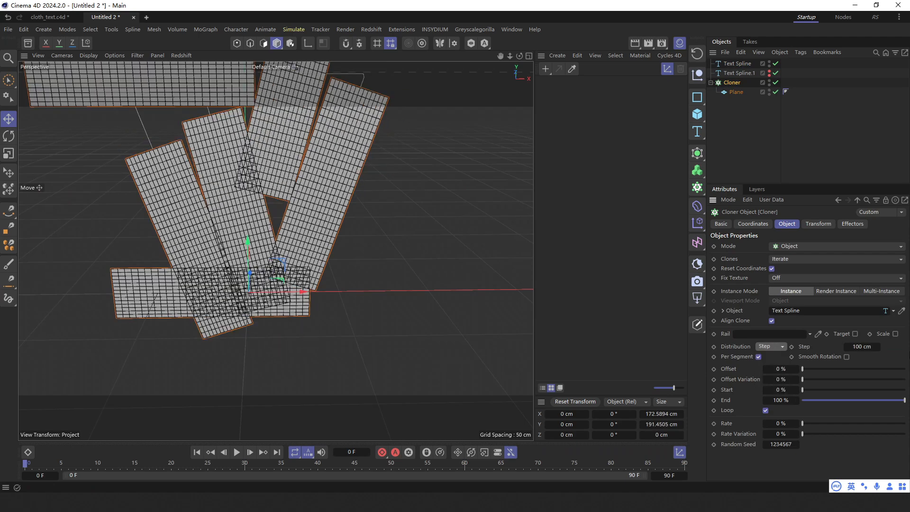
pyautogui.moveTo(867, 346); pyautogui.dragTo(857, 347)
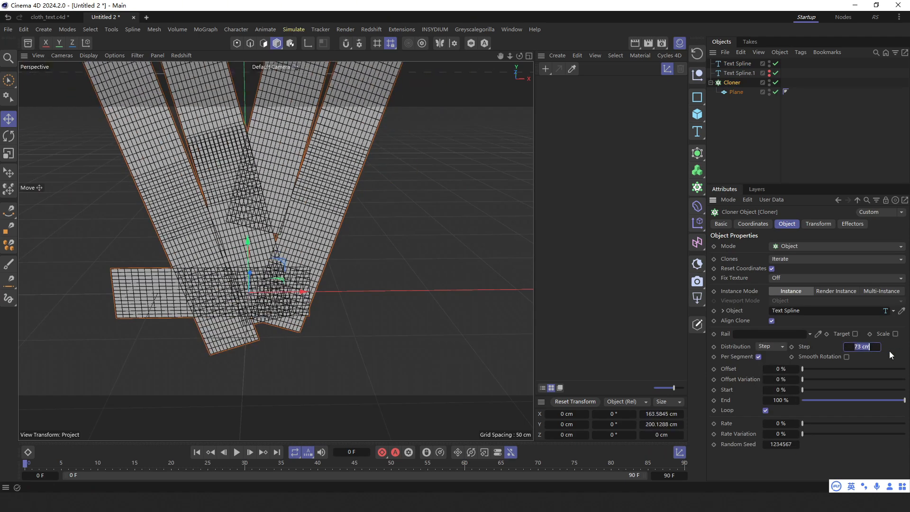
pyautogui.press('Return')
pyautogui.scroll(-3, 321, 215)
pyautogui.keyDown('alt'); pyautogui.moveTo(321, 215); pyautogui.dragTo(277, 221); pyautogui.keyUp('alt')
# Rotate the clones in the Cloner's transform to 63° heading and 90° pitch.
pyautogui.click(817, 224)
pyautogui.moveTo(812, 259); pyautogui.dragTo(811, 273)
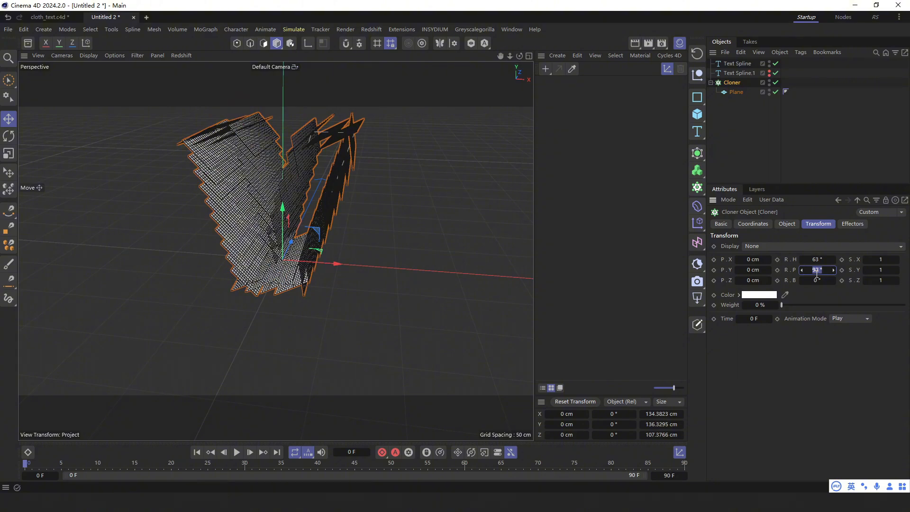
pyautogui.press('Return')
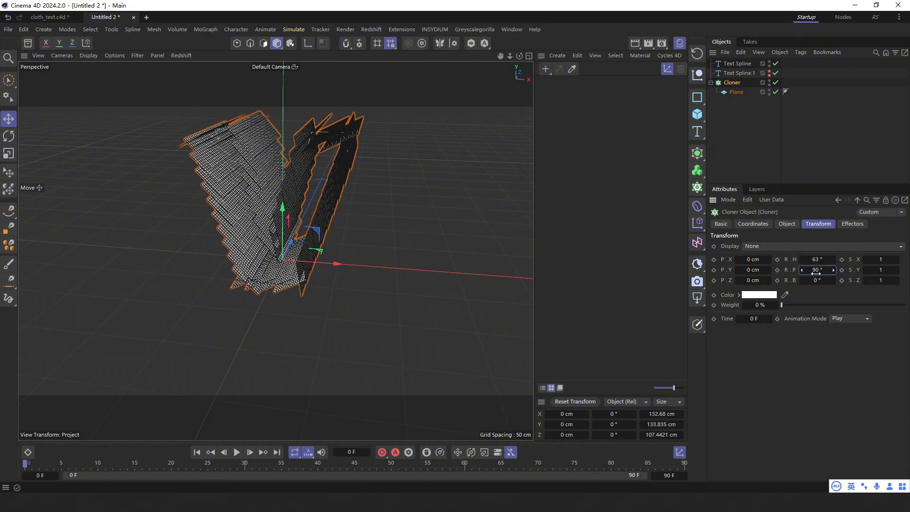
pyautogui.keyDown('alt'); pyautogui.moveTo(327, 166); pyautogui.dragTo(322, 141); pyautogui.keyUp('alt')
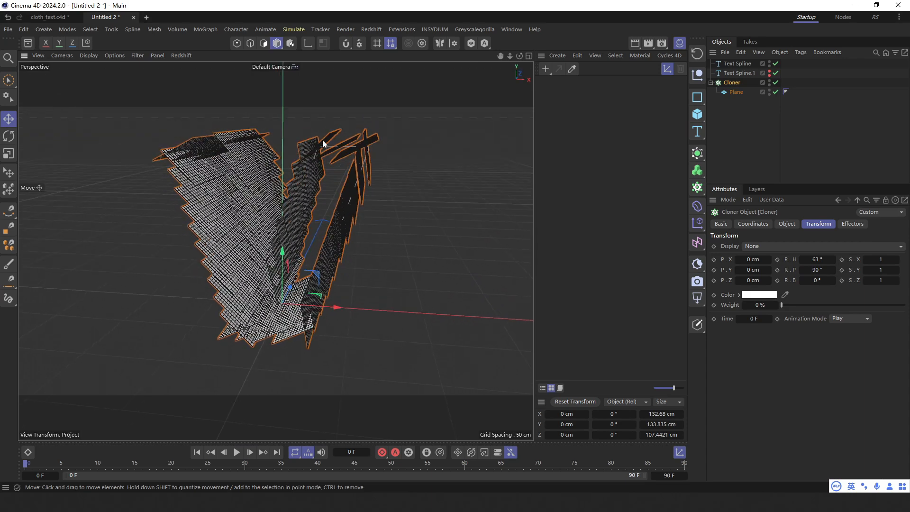
# Set the Cloner's step distance to 18 cm.
pyautogui.click(787, 224)
pyautogui.moveTo(857, 347)
pyautogui.mouseDown()
pyautogui.moveTo(880, 346)
pyautogui.moveTo(868, 347)
pyautogui.mouseUp()
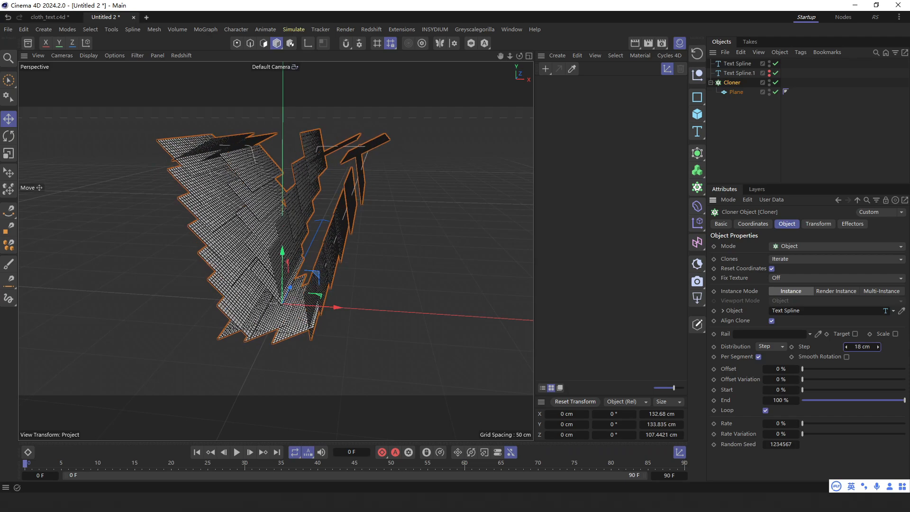
pyautogui.moveTo(283, 218)
pyautogui.keyDown('alt'); pyautogui.mouseDown()
pyautogui.moveTo(327, 212)
pyautogui.moveTo(288, 207)
pyautogui.mouseUp(); pyautogui.keyUp('alt')
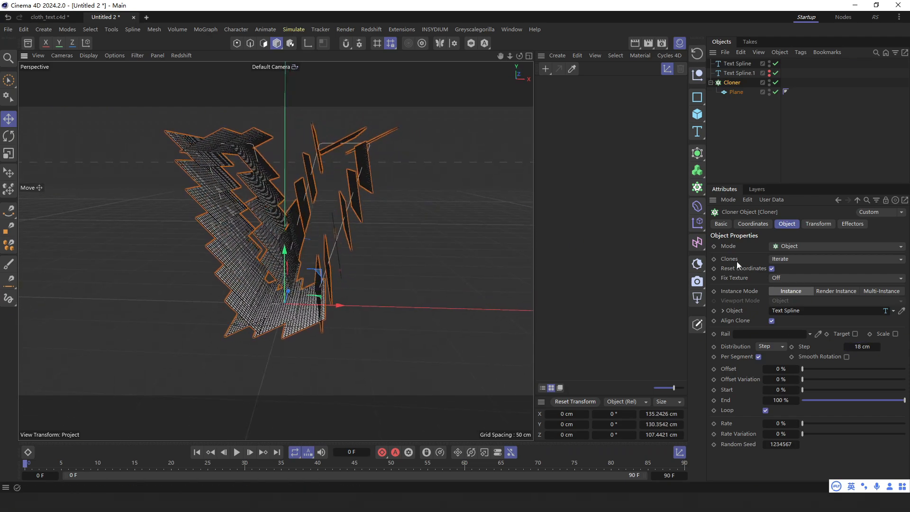
# Set the clones' rotation to 50° heading and -16° bank.
pyautogui.click(818, 224)
pyautogui.moveTo(824, 259); pyautogui.dragTo(813, 259)
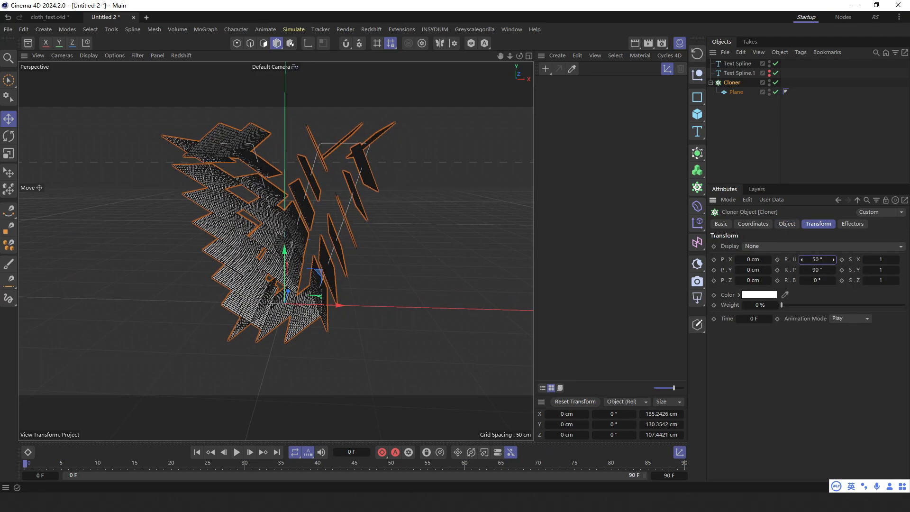
pyautogui.moveTo(250, 185)
pyautogui.keyDown('alt'); pyautogui.mouseDown()
pyautogui.moveTo(287, 182)
pyautogui.moveTo(256, 156)
pyautogui.moveTo(249, 325)
pyautogui.moveTo(256, 309)
pyautogui.moveTo(272, 310)
pyautogui.mouseUp(); pyautogui.keyUp('alt')
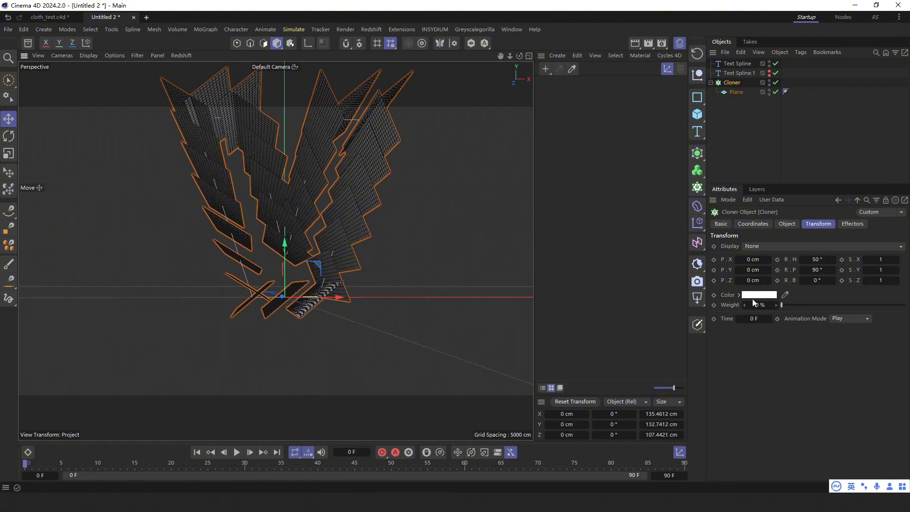
pyautogui.moveTo(815, 281); pyautogui.dragTo(807, 281)
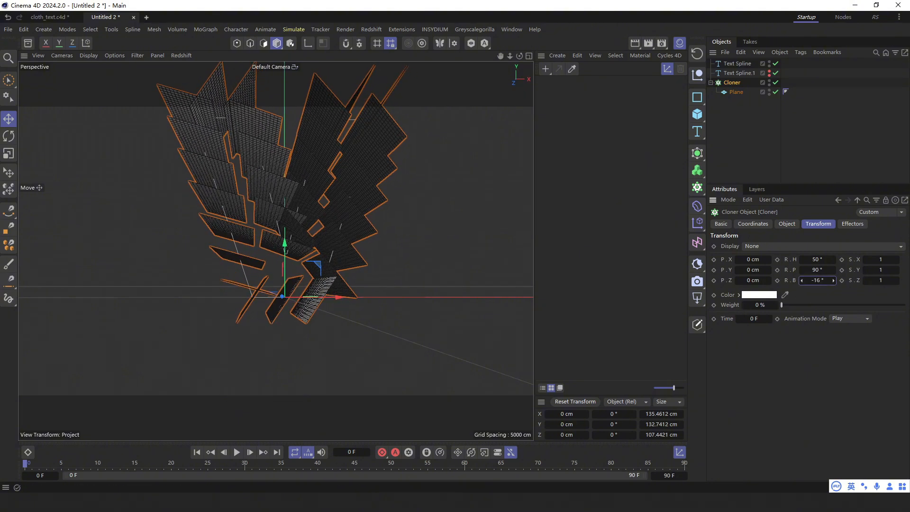
# Fine-tune the spacing between the clones to a step distance of 19 cm.
pyautogui.click(786, 224)
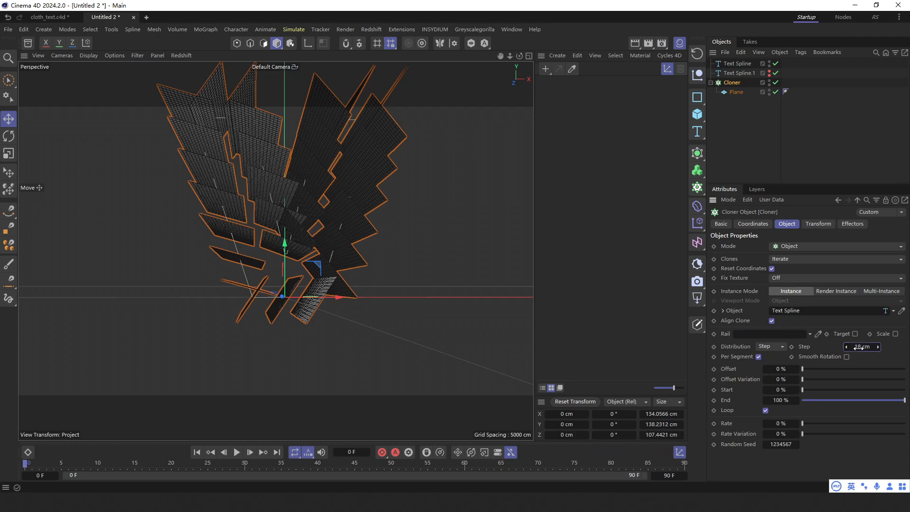
pyautogui.moveTo(859, 348); pyautogui.dragTo(858, 348)
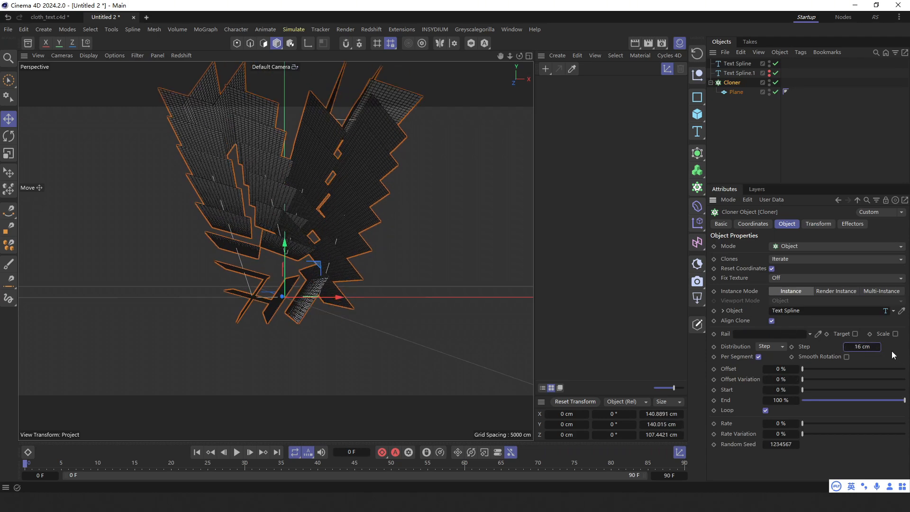
pyautogui.click(876, 345)
pyautogui.click(877, 346)
pyautogui.click(877, 346)
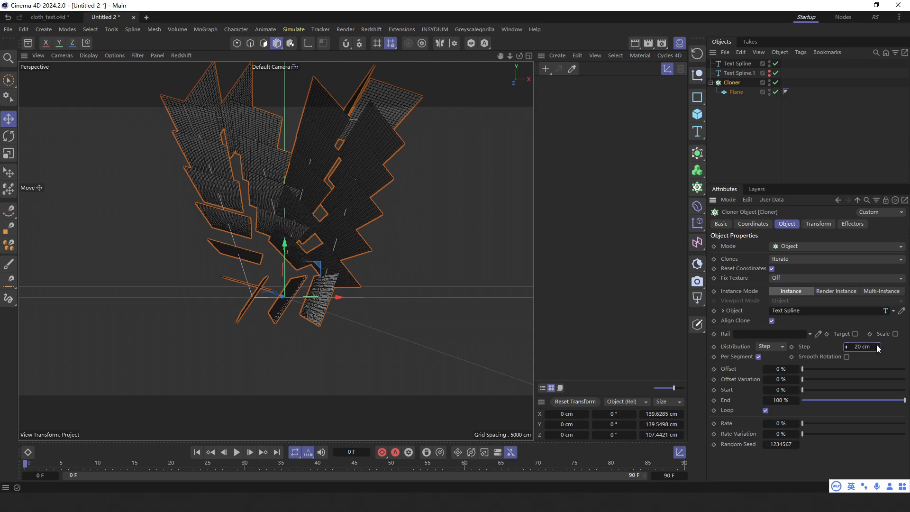
pyautogui.click(846, 345)
pyautogui.click(846, 345)
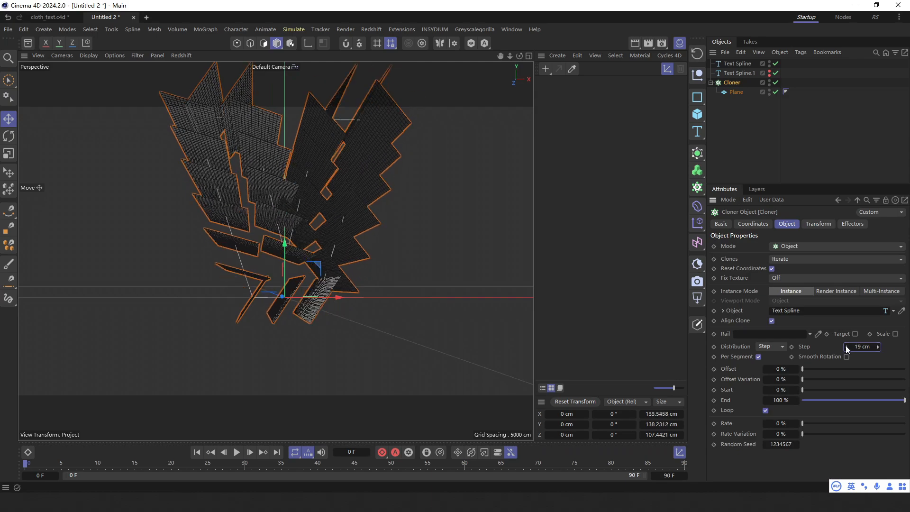
pyautogui.moveTo(423, 291)
pyautogui.keyDown('alt'); pyautogui.mouseDown()
pyautogui.moveTo(350, 229)
pyautogui.moveTo(266, 233)
pyautogui.moveTo(290, 236)
pyautogui.moveTo(341, 180)
pyautogui.moveTo(349, 182)
pyautogui.mouseUp(); pyautogui.keyUp('alt')
# Narrow the cloned plane to about 15 cm wide and set its height segments to 26.
pyautogui.click(741, 93)
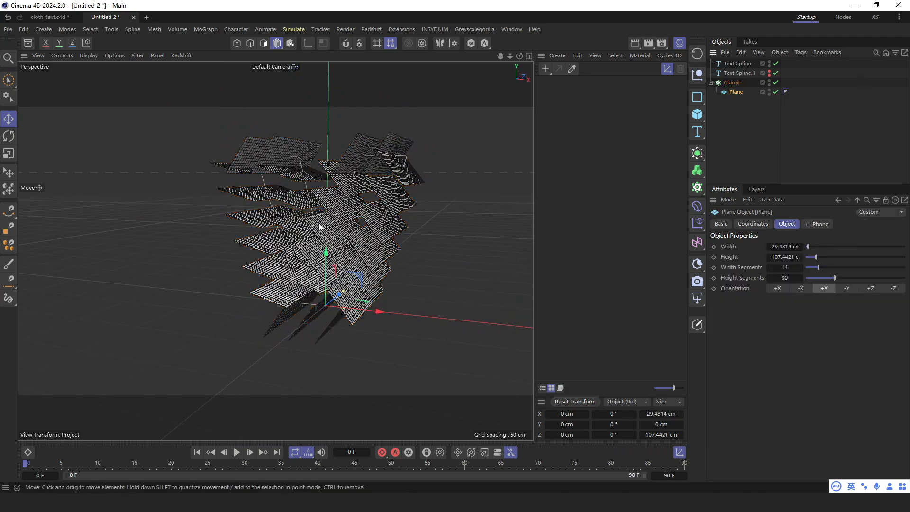
pyautogui.moveTo(319, 226)
pyautogui.keyDown('alt'); pyautogui.mouseDown()
pyautogui.moveTo(335, 267)
pyautogui.moveTo(327, 290)
pyautogui.moveTo(369, 228)
pyautogui.moveTo(337, 224)
pyautogui.mouseUp(); pyautogui.keyUp('alt')
pyautogui.doubleClick(785, 277)
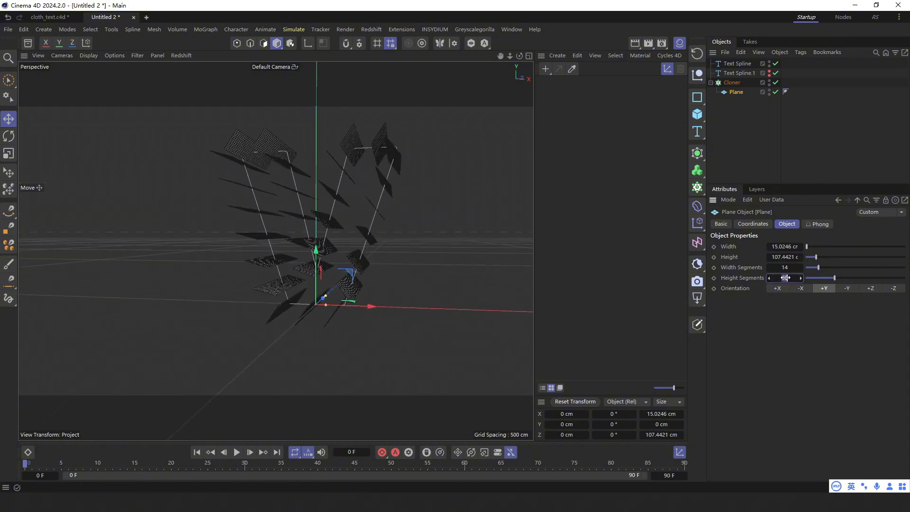
pyautogui.write('26')
pyautogui.press('Return')
pyautogui.scroll(10, 374, 260)
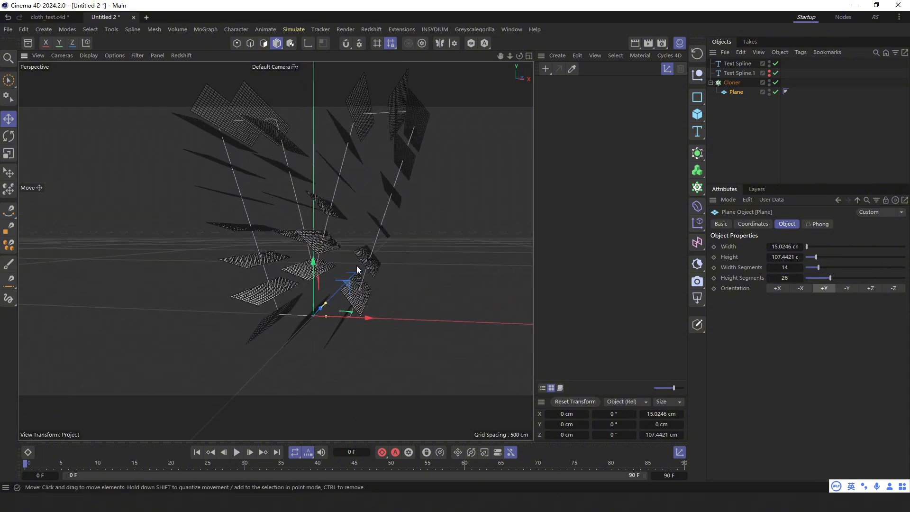
# Reduce the plane's mesh to 23 height segments and 12 width segments.
pyautogui.doubleClick(786, 278)
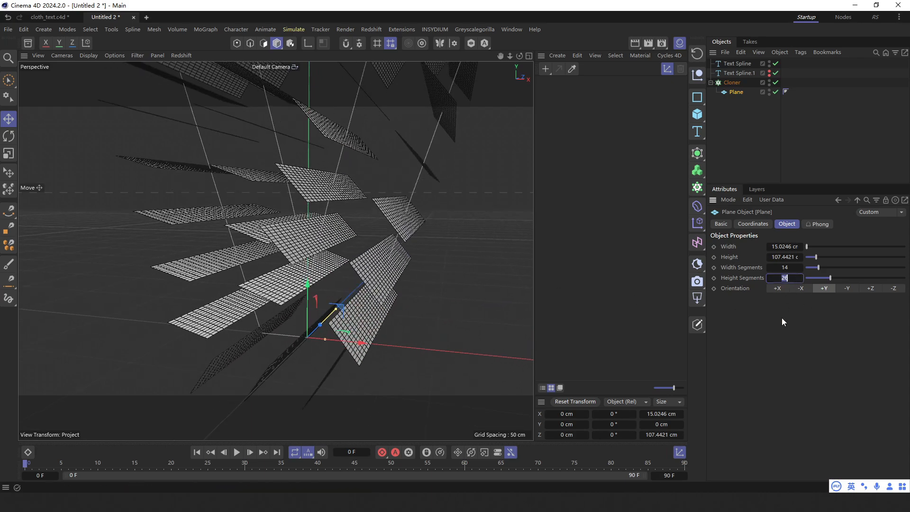
pyautogui.write('23')
pyautogui.press('Return')
pyautogui.doubleClick(785, 268)
pyautogui.write('12')
pyautogui.press('Return')
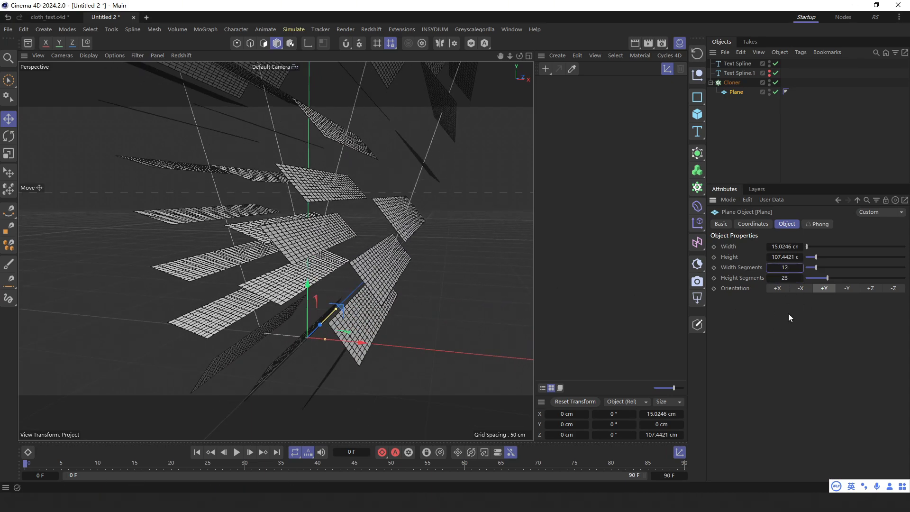
pyautogui.scroll(-3, 305, 257)
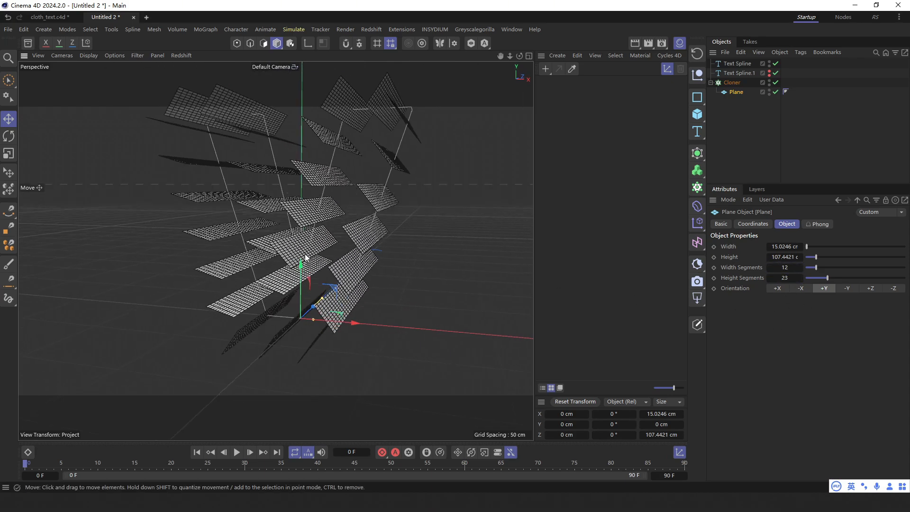
# Add a Field Force to the scene and assign Text Spline.1 as its field.
pyautogui.click(732, 125)
pyautogui.click(292, 29)
pyautogui.moveTo(302, 48)
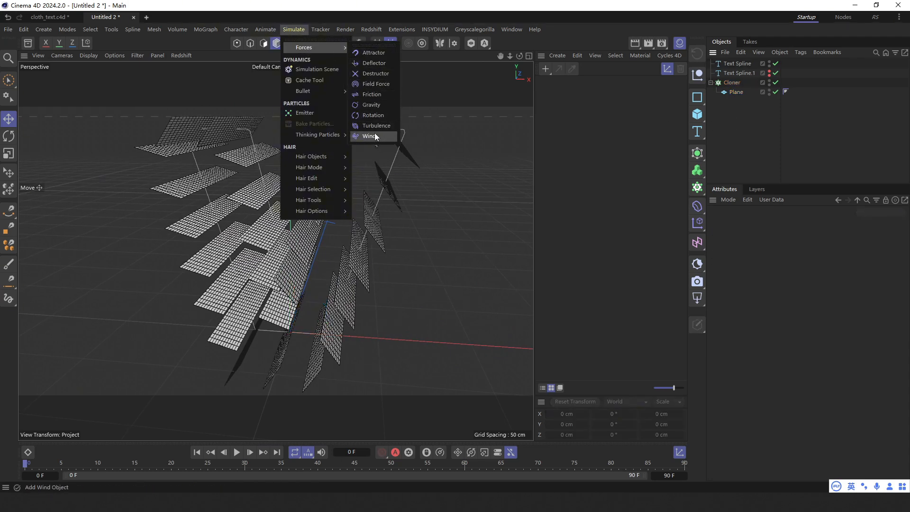
pyautogui.click(376, 84)
pyautogui.press('o')
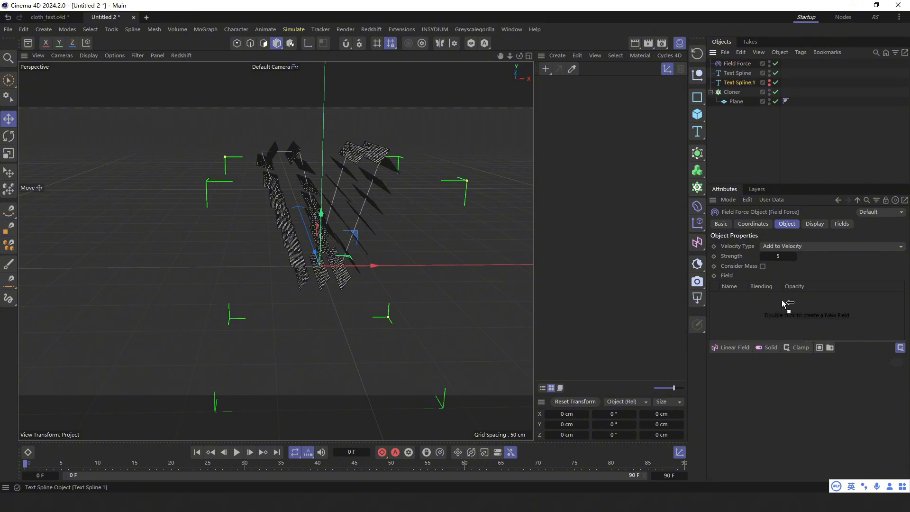
pyautogui.moveTo(782, 303); pyautogui.dragTo(769, 295)
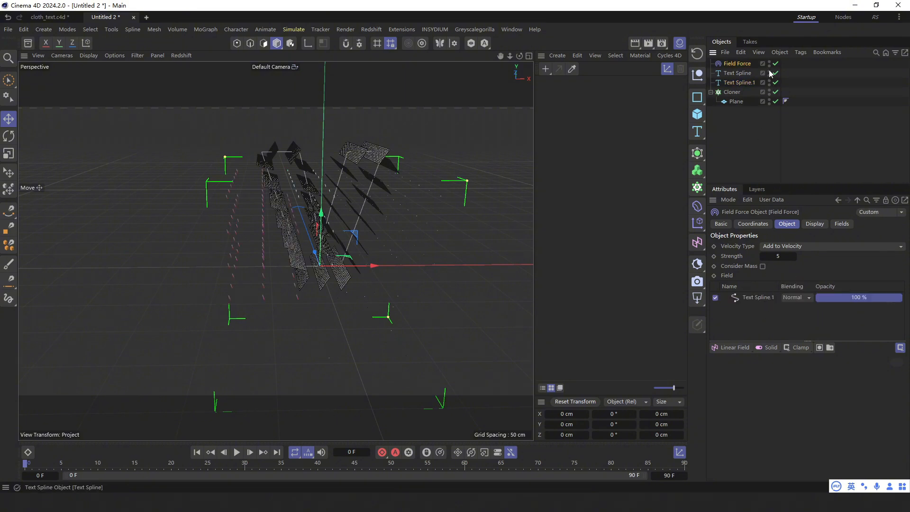
# Hide the first text spline, show Text Spline.1 in the viewport instead and select it.
pyautogui.click(749, 76)
pyautogui.click(740, 82)
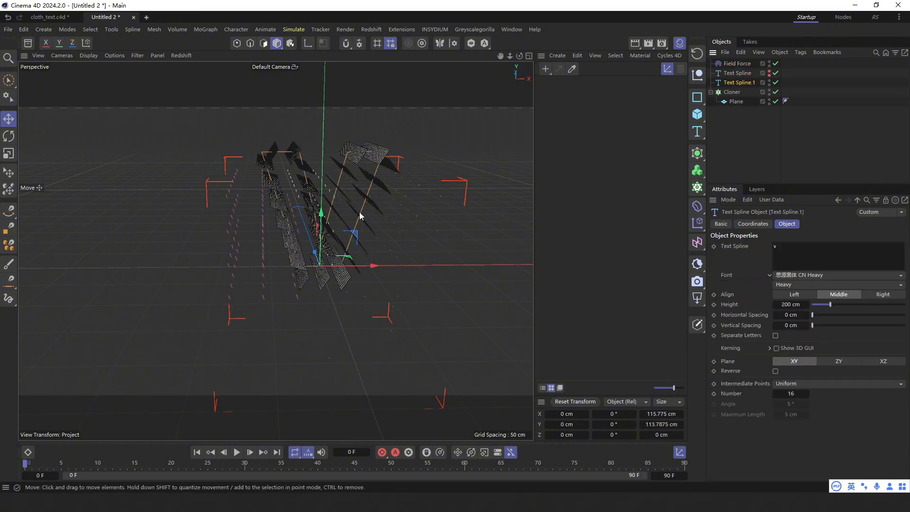
pyautogui.moveTo(362, 215)
pyautogui.keyDown('alt'); pyautogui.mouseDown()
pyautogui.moveTo(314, 206)
pyautogui.moveTo(361, 197)
pyautogui.moveTo(365, 227)
pyautogui.moveTo(350, 209)
pyautogui.moveTo(367, 217)
pyautogui.moveTo(345, 216)
pyautogui.moveTo(353, 214)
pyautogui.mouseUp(); pyautogui.keyUp('alt')
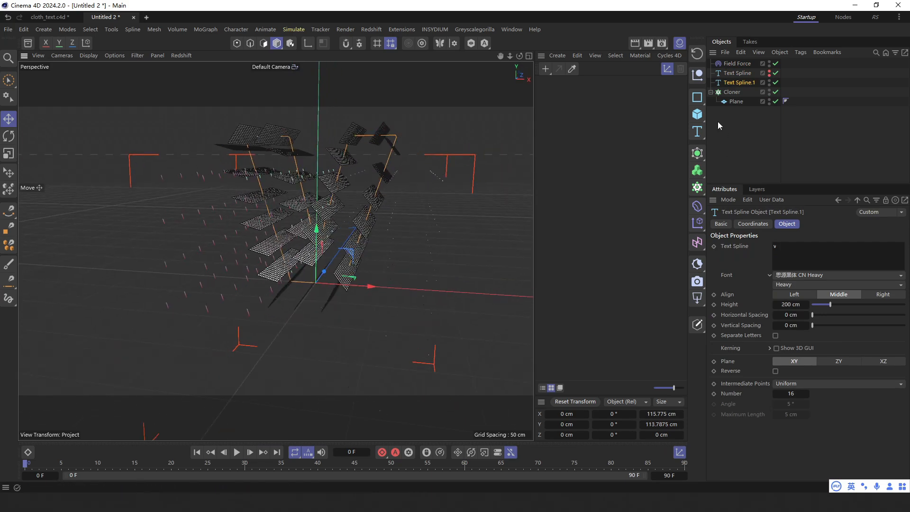
# Change the text of both text splines to an uppercase "V".
pyautogui.click(711, 93)
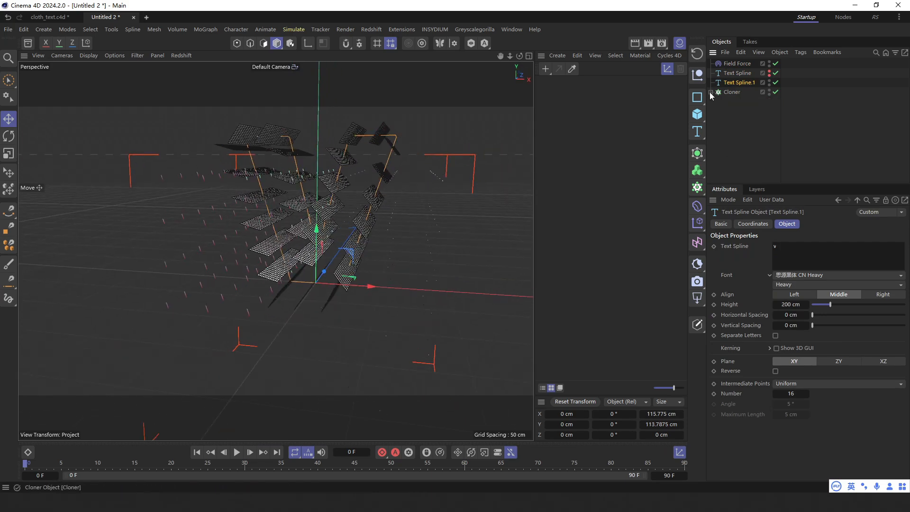
pyautogui.click(735, 83)
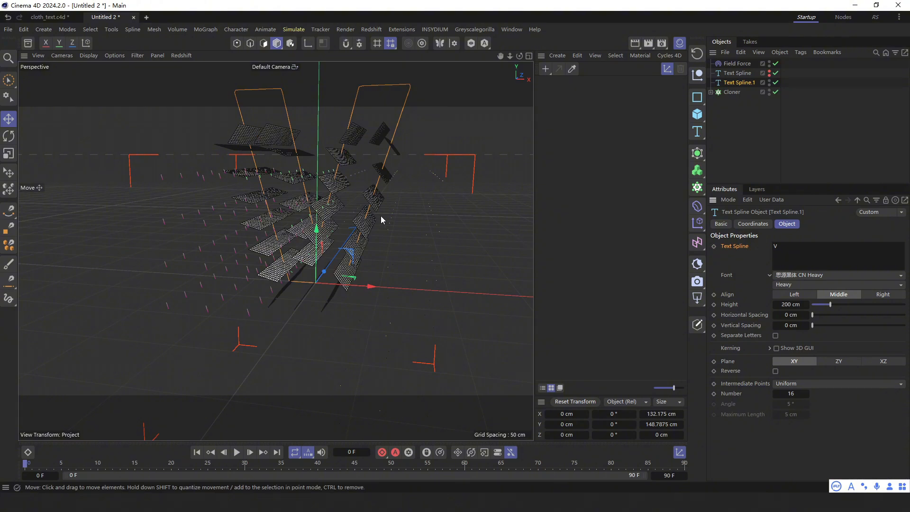
pyautogui.keyDown('alt'); pyautogui.moveTo(365, 194); pyautogui.dragTo(368, 214, button='middle'); pyautogui.keyUp('alt')
pyautogui.keyDown('alt'); pyautogui.moveTo(332, 160); pyautogui.dragTo(354, 150); pyautogui.keyUp('alt')
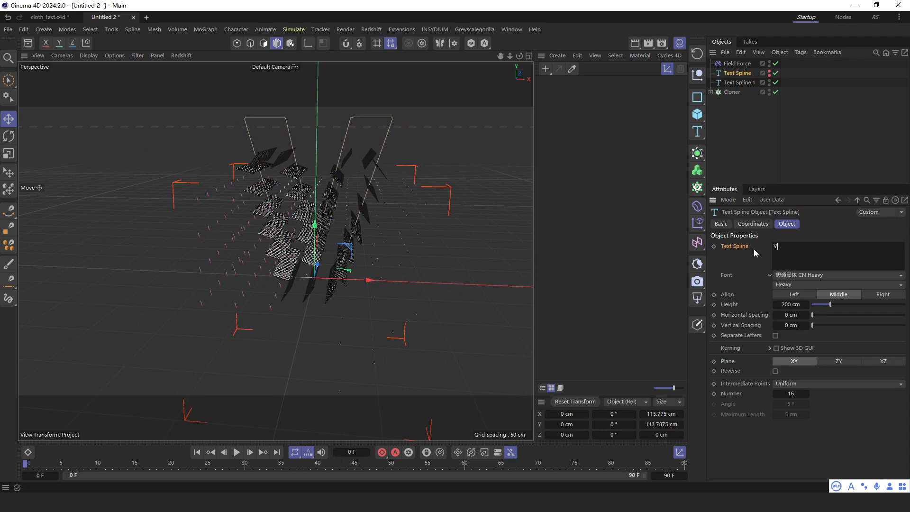
pyautogui.click(758, 159)
pyautogui.keyDown('alt'); pyautogui.moveTo(304, 172); pyautogui.dragTo(332, 186); pyautogui.keyUp('alt')
# Add a cloth simulation tag to the Cloner with bendiness 500 and stretchiness 20.
pyautogui.click(711, 93)
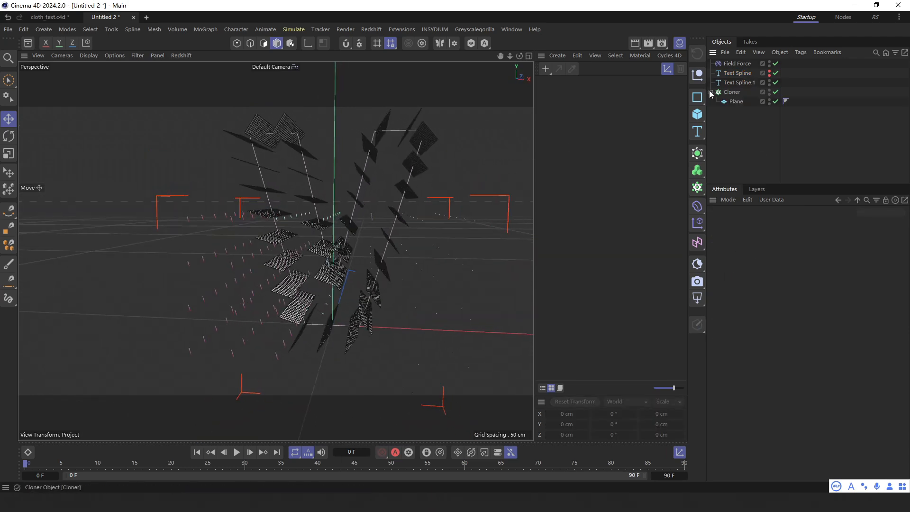
pyautogui.rightClick(728, 93)
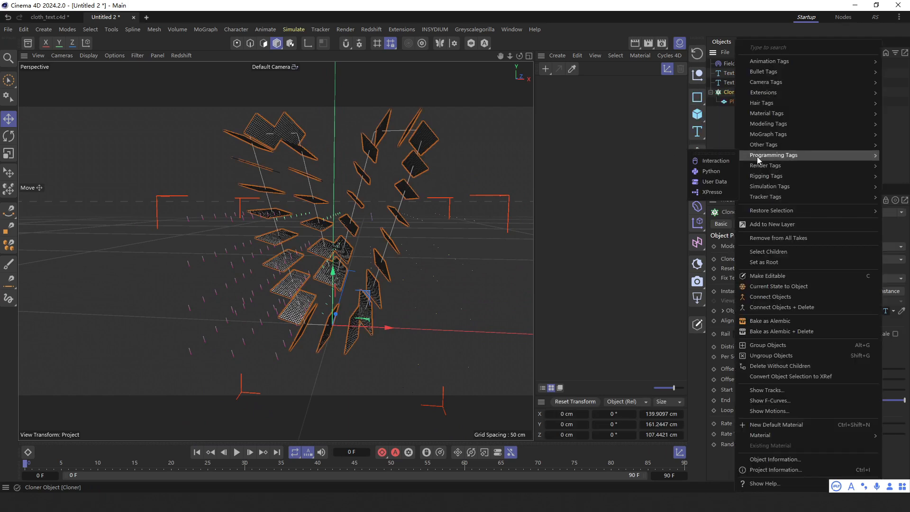
pyautogui.moveTo(765, 186)
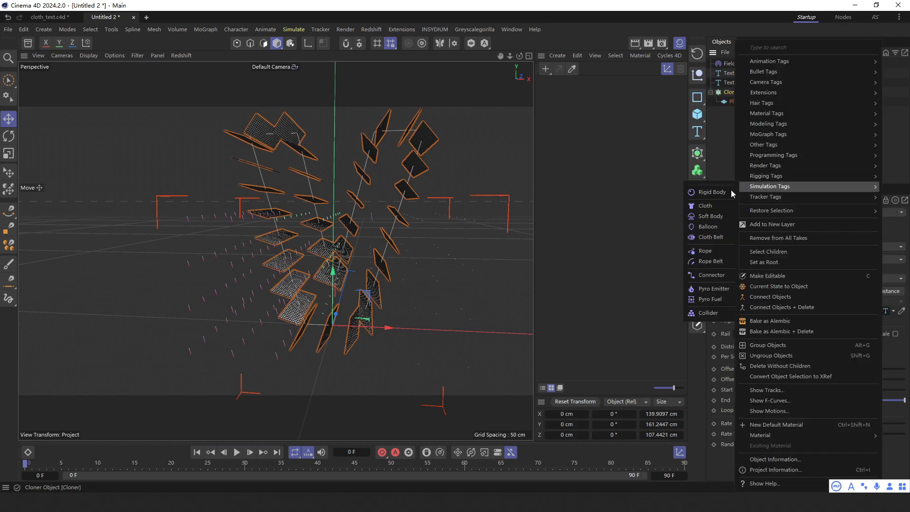
pyautogui.click(711, 215)
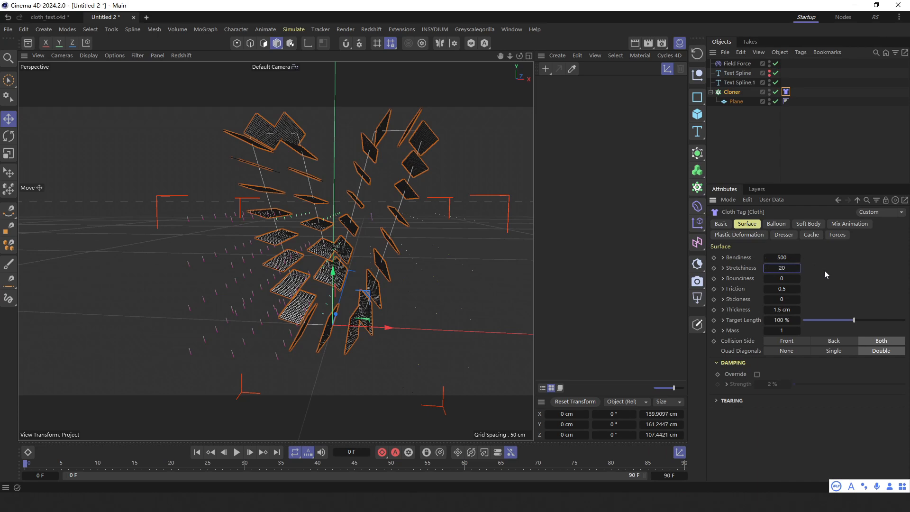
pyautogui.click(856, 148)
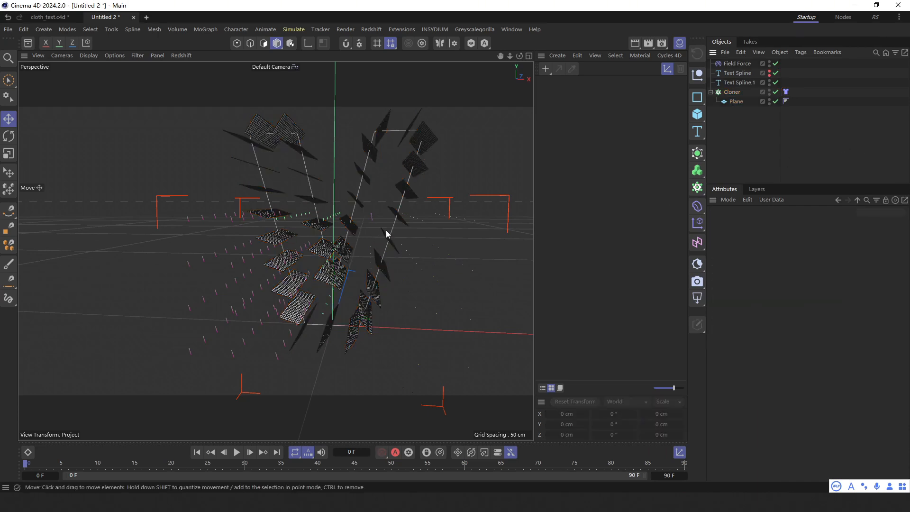
# Set the friction of the Cloner's cloth tag to 0.1.
pyautogui.click(401, 225)
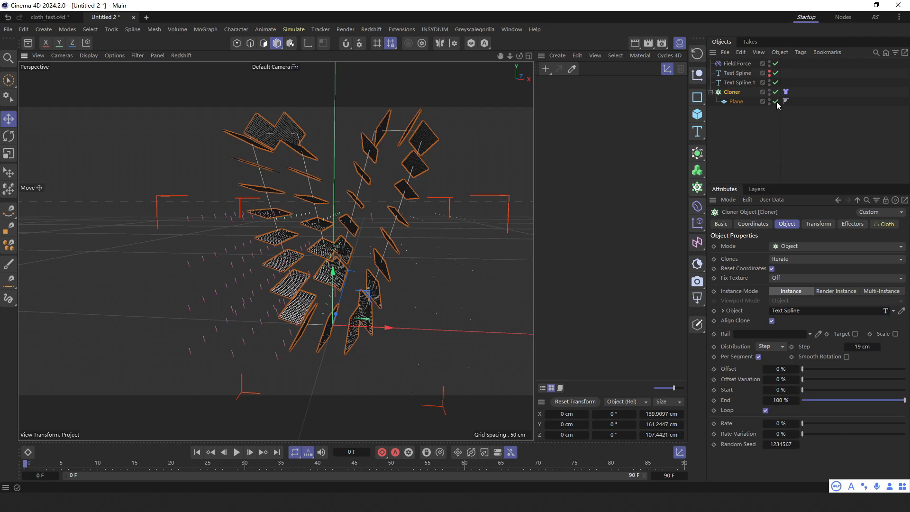
pyautogui.click(785, 91)
pyautogui.doubleClick(780, 310)
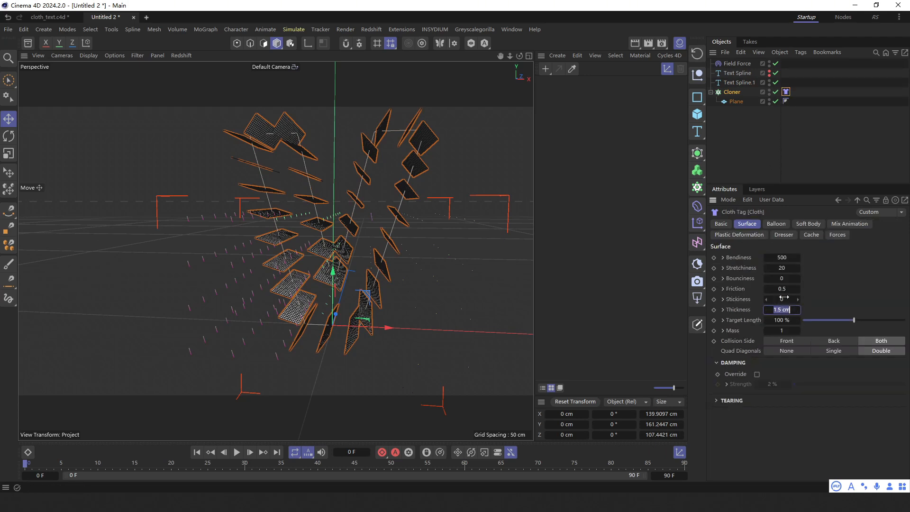
pyautogui.doubleClick(785, 289)
pyautogui.keyDown('alt'); pyautogui.moveTo(388, 280); pyautogui.dragTo(381, 272); pyautogui.keyUp('alt')
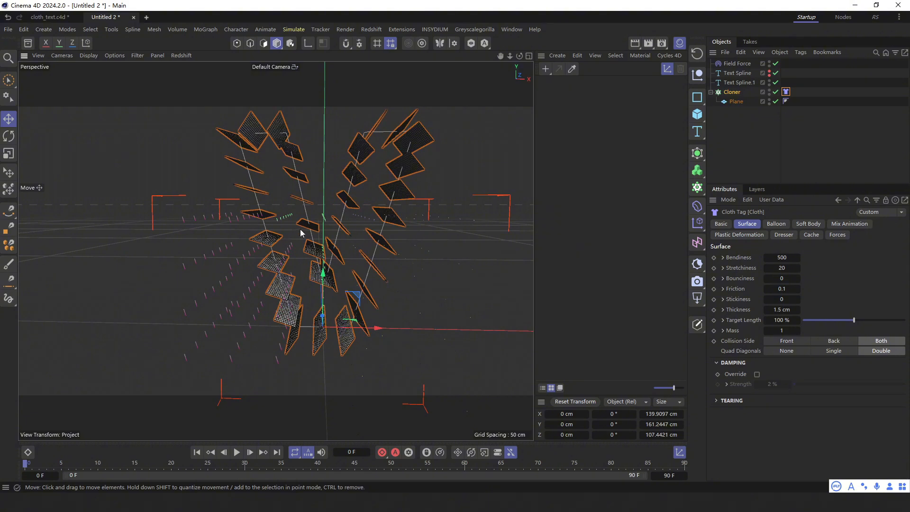
# Add Text Spline.1 as a second field layer in the Field Force and disable the original layer.
pyautogui.click(735, 63)
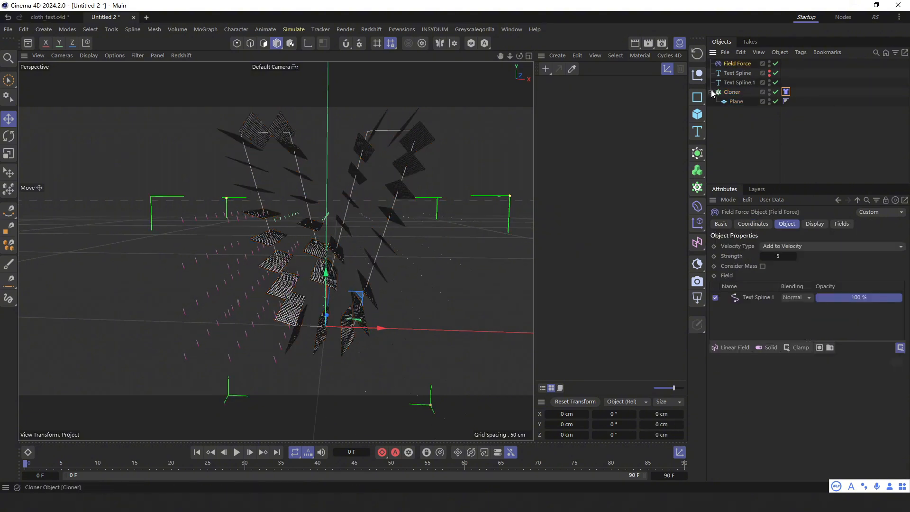
pyautogui.click(711, 92)
pyautogui.moveTo(739, 82); pyautogui.dragTo(748, 274)
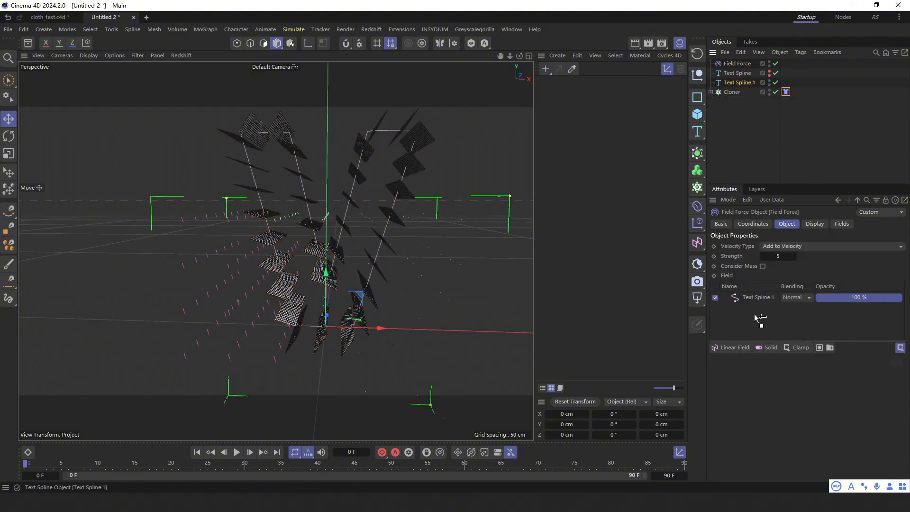
pyautogui.moveTo(753, 313); pyautogui.dragTo(754, 311)
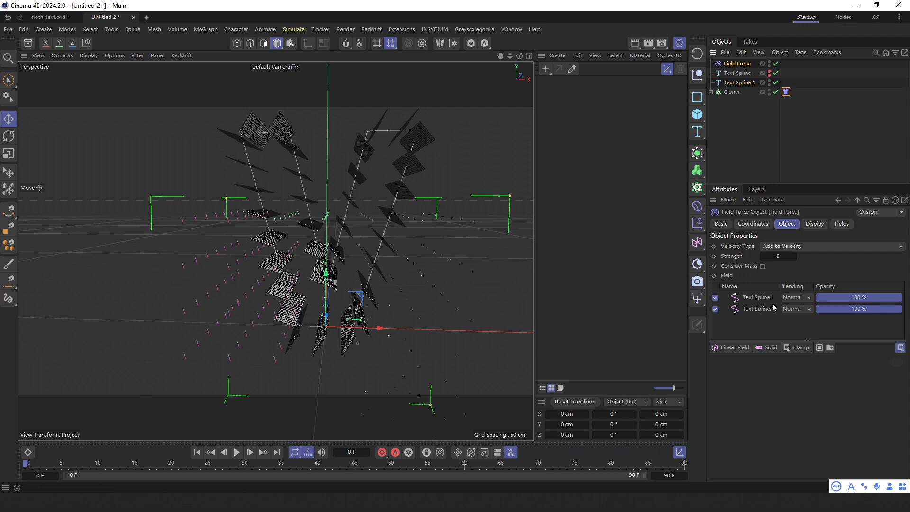
pyautogui.click(716, 297)
pyautogui.click(732, 309)
# Set the active spline field layer's distance mode to Radius with a radius of 70 cm.
pyautogui.scroll(-1, 731, 374)
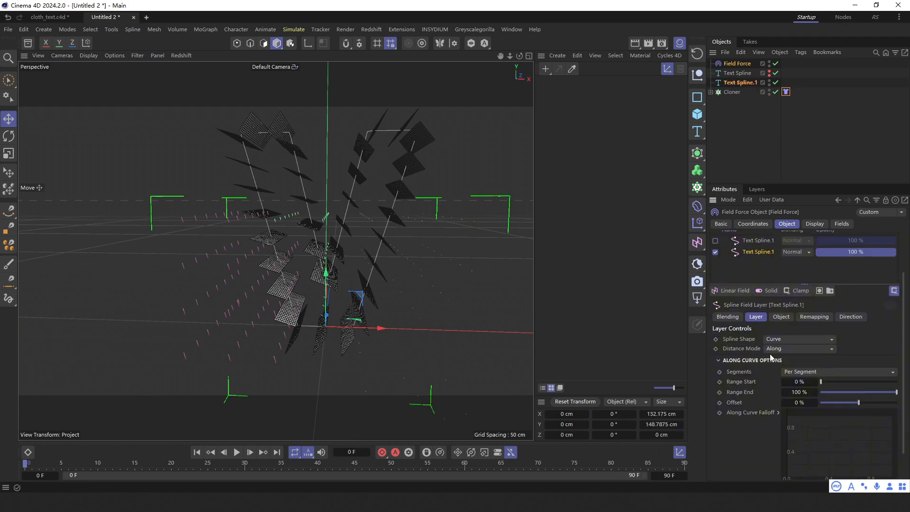
pyautogui.click(771, 352)
pyautogui.click(815, 372)
pyautogui.click(785, 372)
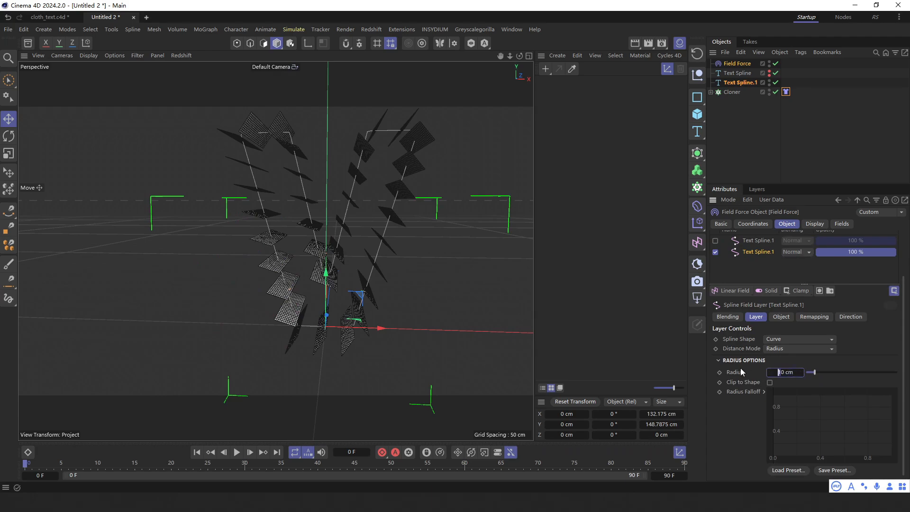
pyautogui.write('70')
pyautogui.press('Return')
pyautogui.keyDown('alt'); pyautogui.moveTo(434, 284); pyautogui.dragTo(450, 231); pyautogui.keyUp('alt')
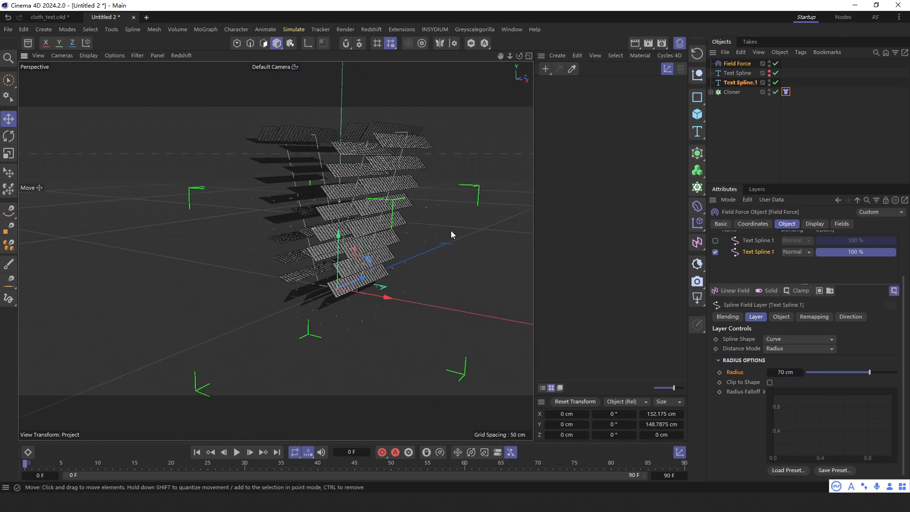
# Open the Field Force's display settings.
pyautogui.click(814, 223)
pyautogui.keyDown('alt'); pyautogui.moveTo(339, 267); pyautogui.dragTo(333, 269); pyautogui.keyUp('alt')
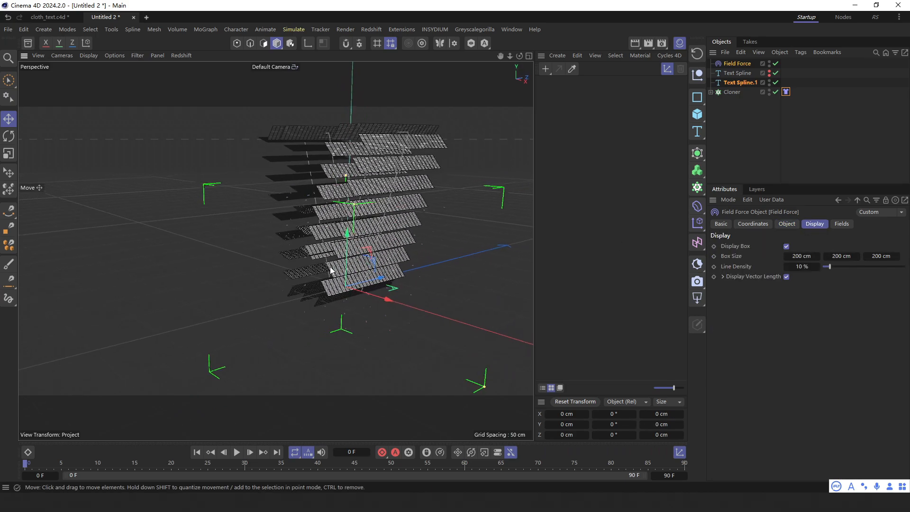
pyautogui.moveTo(844, 254); pyautogui.dragTo(823, 261)
pyautogui.hotkey('ctrl', 'z')
pyautogui.hotkey('ctrl', 'z')
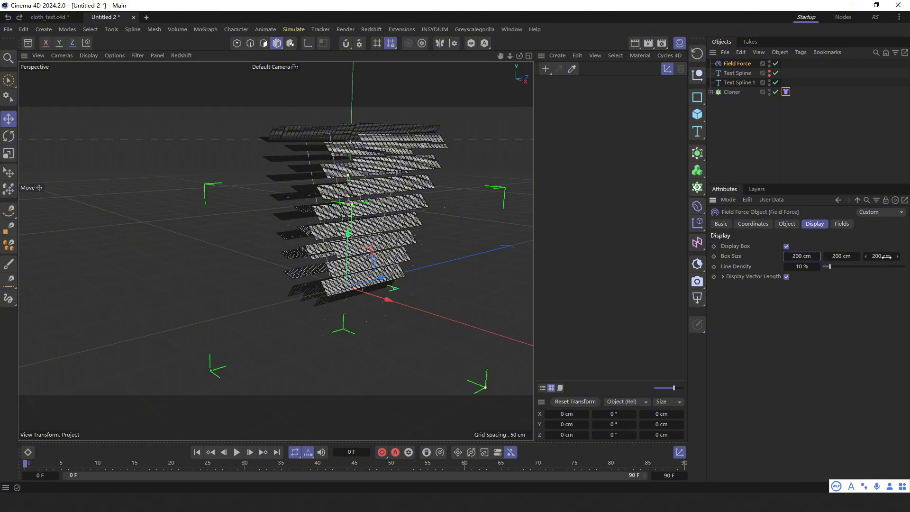
# Flatten the Field Force's display box to 0 cm in Z and set its line density to 39%.
pyautogui.moveTo(883, 256); pyautogui.dragTo(794, 264)
pyautogui.keyDown('alt'); pyautogui.moveTo(359, 266); pyautogui.dragTo(438, 265); pyautogui.keyUp('alt')
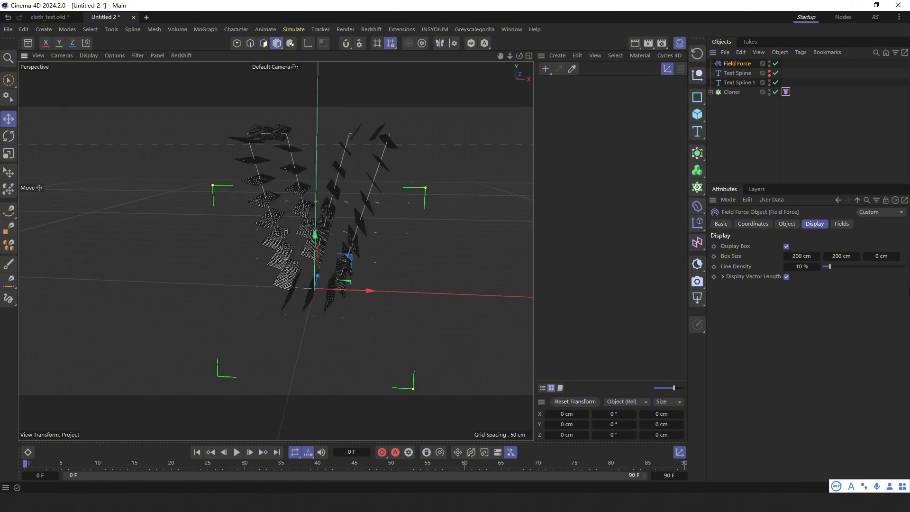
pyautogui.moveTo(843, 268); pyautogui.dragTo(855, 268)
pyautogui.keyDown('alt'); pyautogui.moveTo(219, 257); pyautogui.dragTo(247, 259); pyautogui.keyUp('alt')
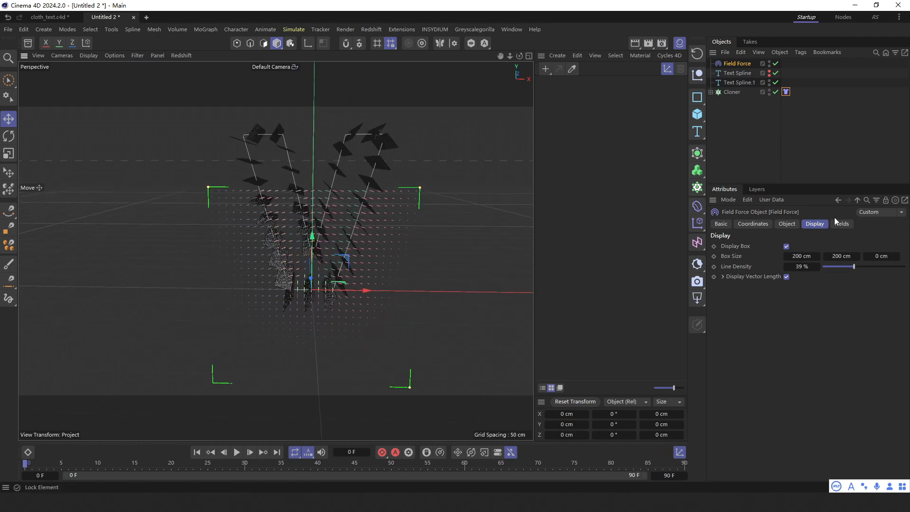
# Increase the Field Force's strength and check the force lines around the letter.
pyautogui.click(787, 224)
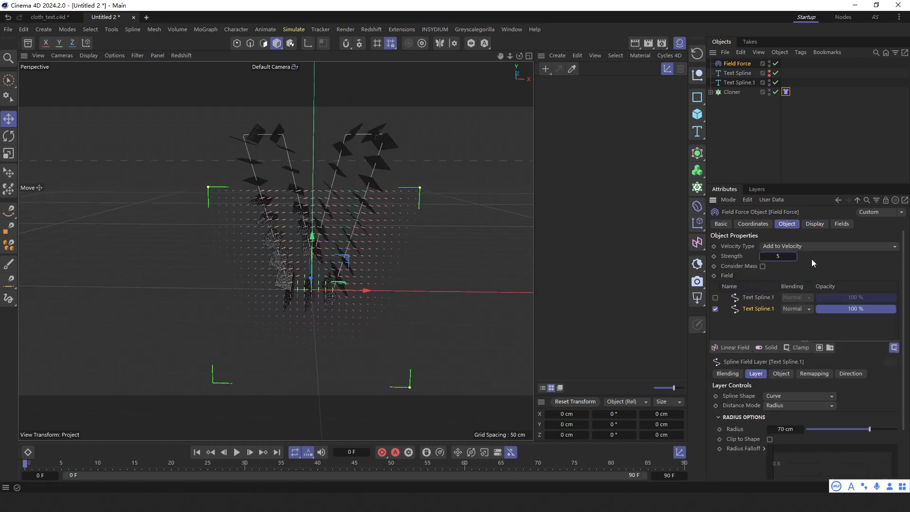
pyautogui.press('Return')
pyautogui.keyDown('alt'); pyautogui.moveTo(295, 254); pyautogui.dragTo(383, 248); pyautogui.keyUp('alt')
# Turn off the Field Force's vector length display and raise the force to about 68 cm in Y.
pyautogui.click(813, 224)
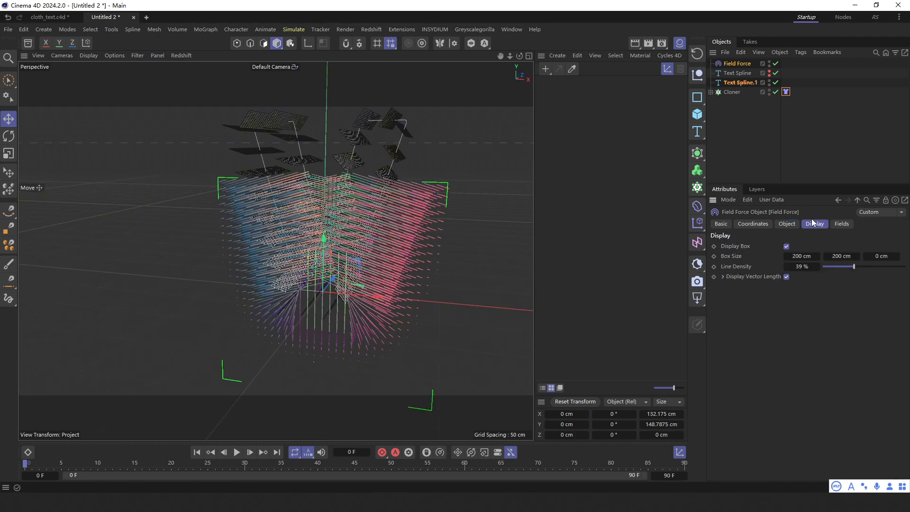
pyautogui.click(787, 276)
pyautogui.moveTo(330, 275)
pyautogui.keyDown('alt'); pyautogui.mouseDown()
pyautogui.moveTo(354, 267)
pyautogui.moveTo(338, 262)
pyautogui.moveTo(363, 266)
pyautogui.moveTo(315, 280)
pyautogui.mouseUp(); pyautogui.keyUp('alt')
pyautogui.moveTo(323, 249); pyautogui.dragTo(391, 221)
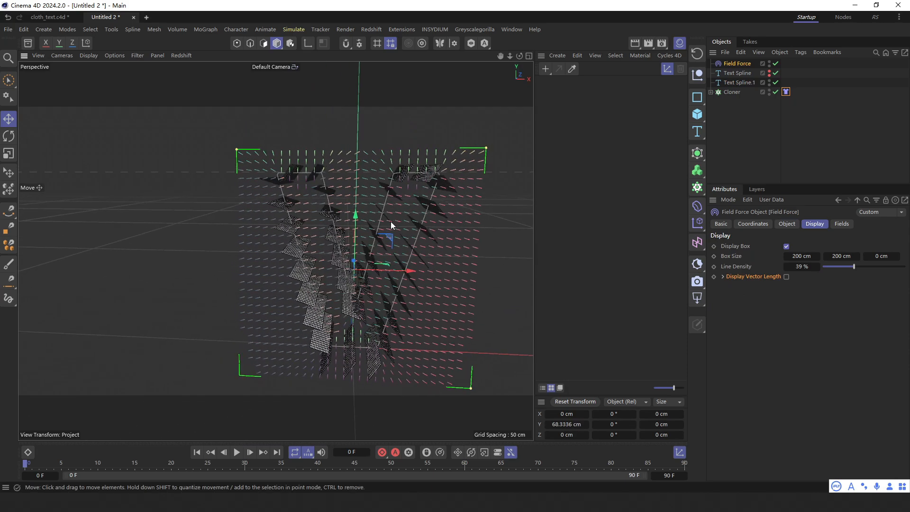
# Scale both text splines down slightly together, keeping them inside the Field Force box.
pyautogui.click(735, 81)
pyautogui.keyDown('ctrl'); pyautogui.click(730, 74); pyautogui.keyUp('ctrl')
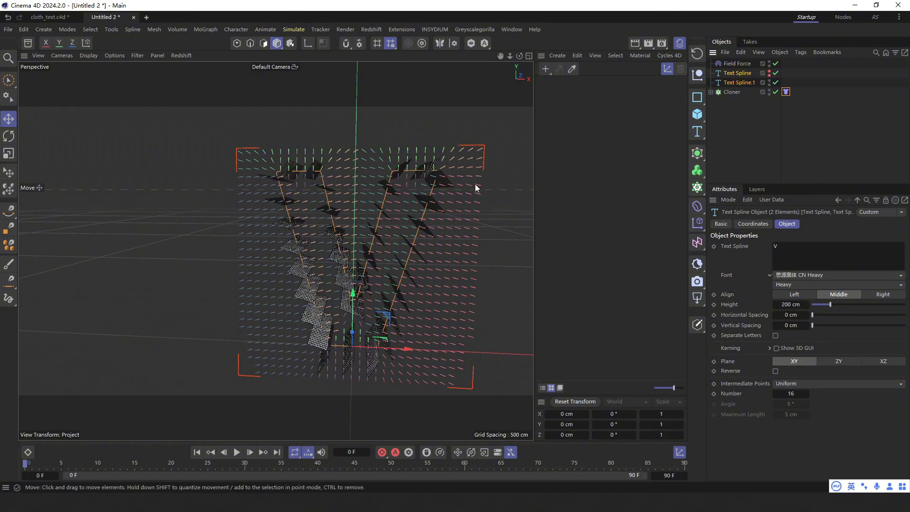
pyautogui.press('t')
pyautogui.moveTo(478, 181); pyautogui.dragTo(420, 230)
pyautogui.press('e')
pyautogui.click(755, 135)
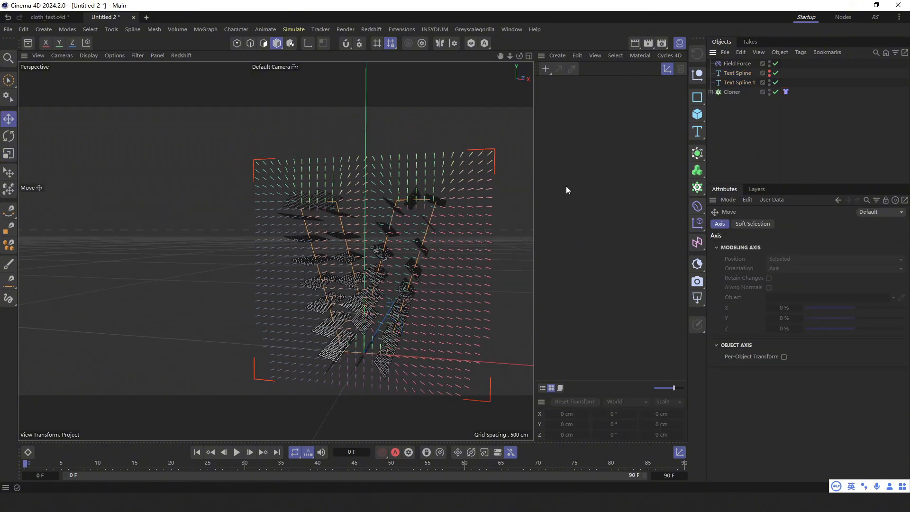
# Switch the viewport to shaded display without mesh lines and play the cloth simulation.
pyautogui.keyDown('alt'); pyautogui.moveTo(380, 257); pyautogui.dragTo(379, 280, button='right'); pyautogui.keyUp('alt')
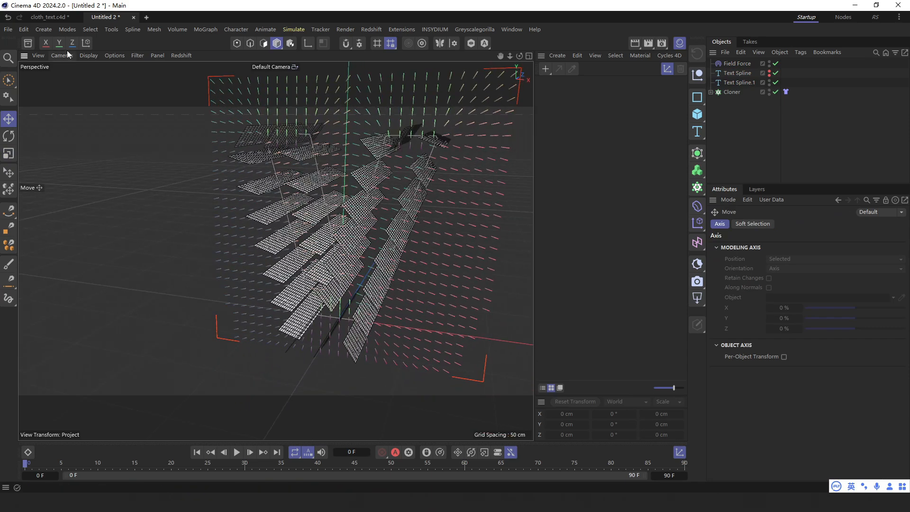
pyautogui.click(89, 56)
pyautogui.click(114, 84)
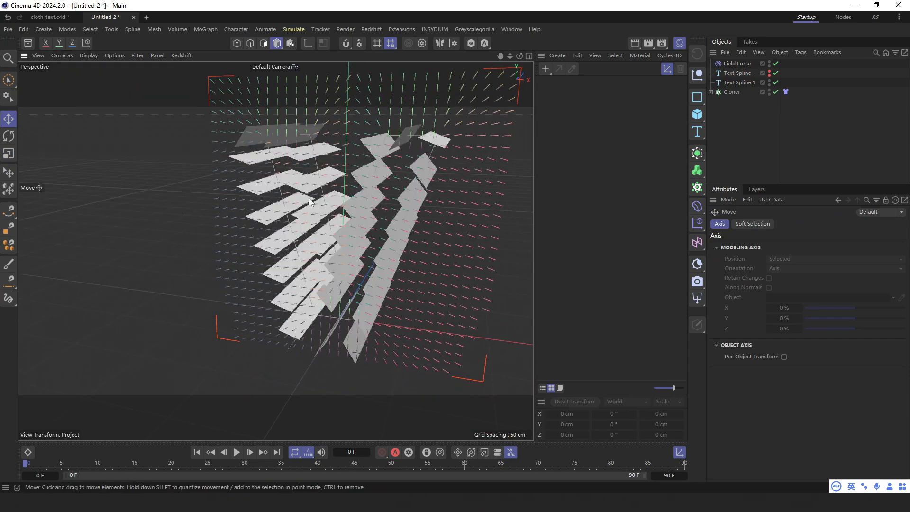
pyautogui.scroll(-2, 199, 284)
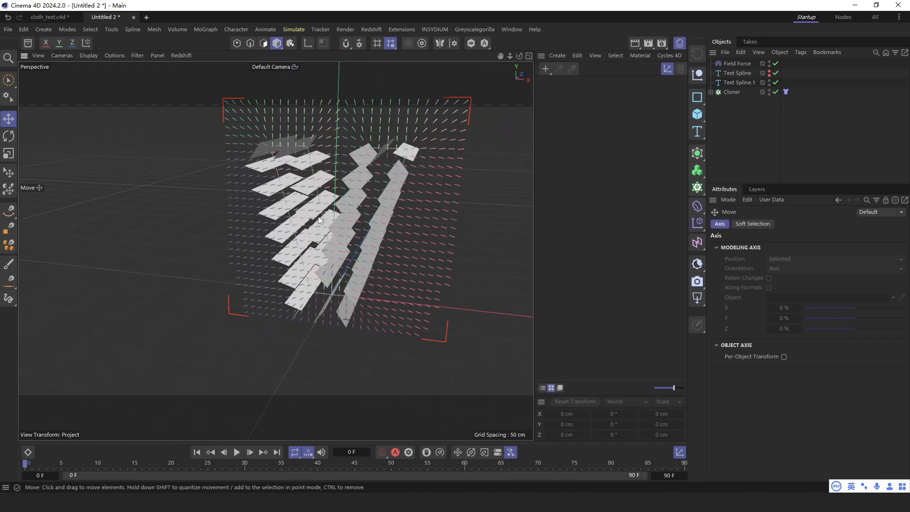
pyautogui.click(237, 452)
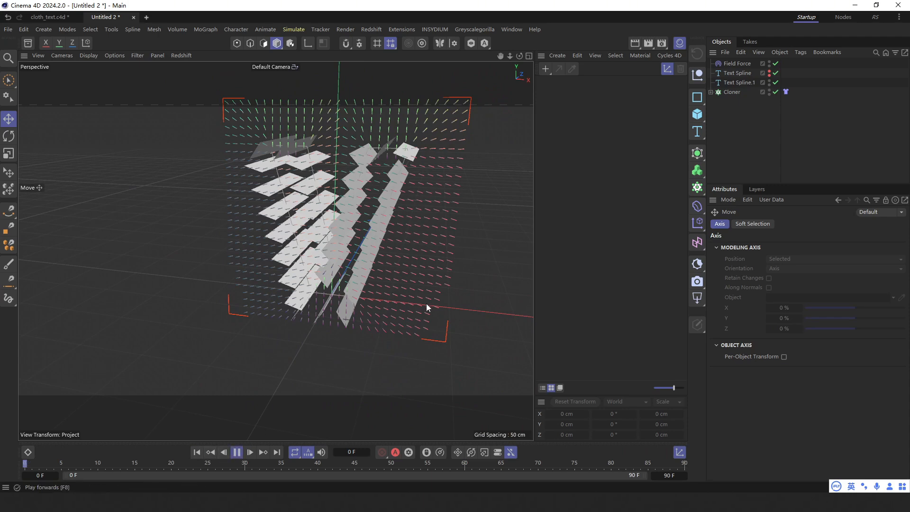
# Stop the cloth simulation, inspect the deformed strips, and return to the first frame.
pyautogui.click(235, 457)
pyautogui.keyDown('alt'); pyautogui.moveTo(284, 247); pyautogui.dragTo(303, 265); pyautogui.keyUp('alt')
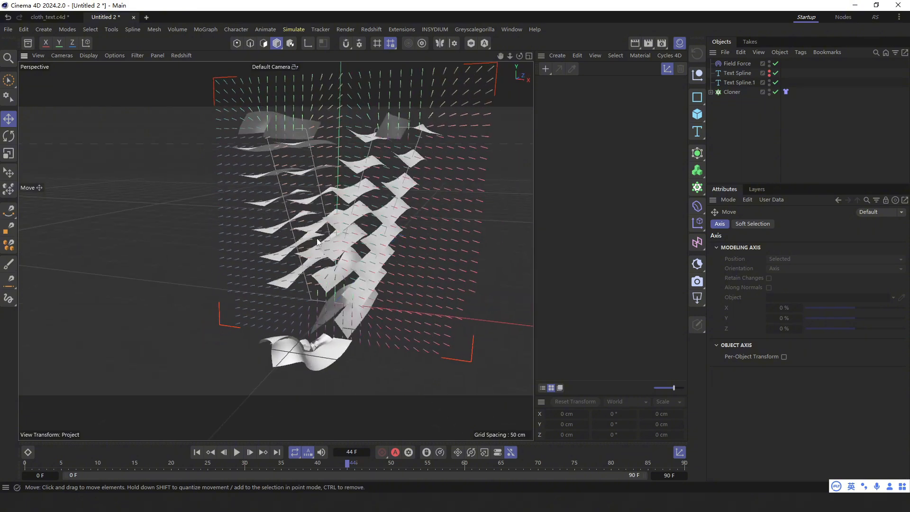
pyautogui.click(196, 453)
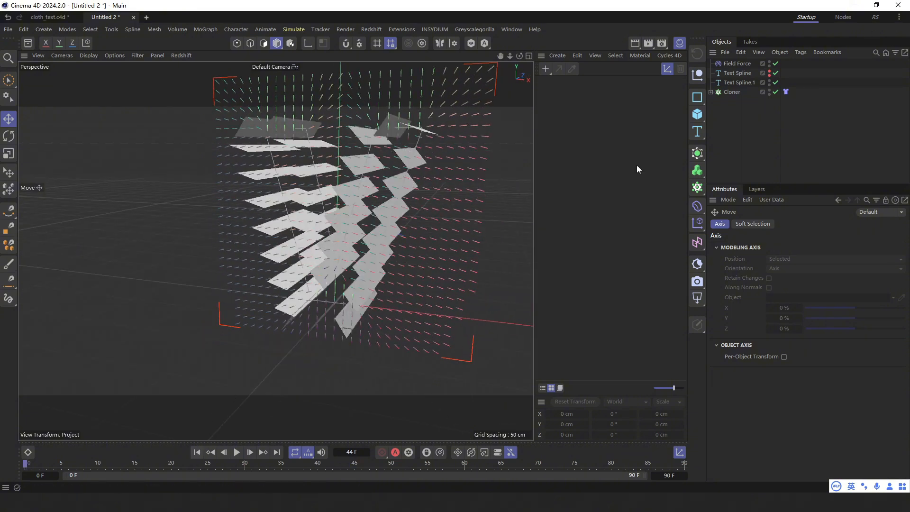
# Invert the direction of the Field Force's enabled Text Spline.1 layer and review its radius options.
pyautogui.click(736, 64)
pyautogui.click(786, 223)
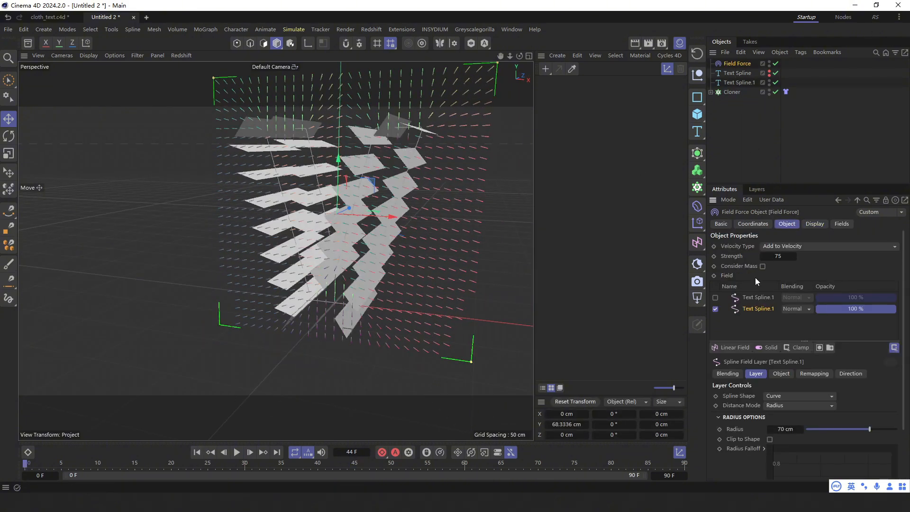
pyautogui.click(848, 374)
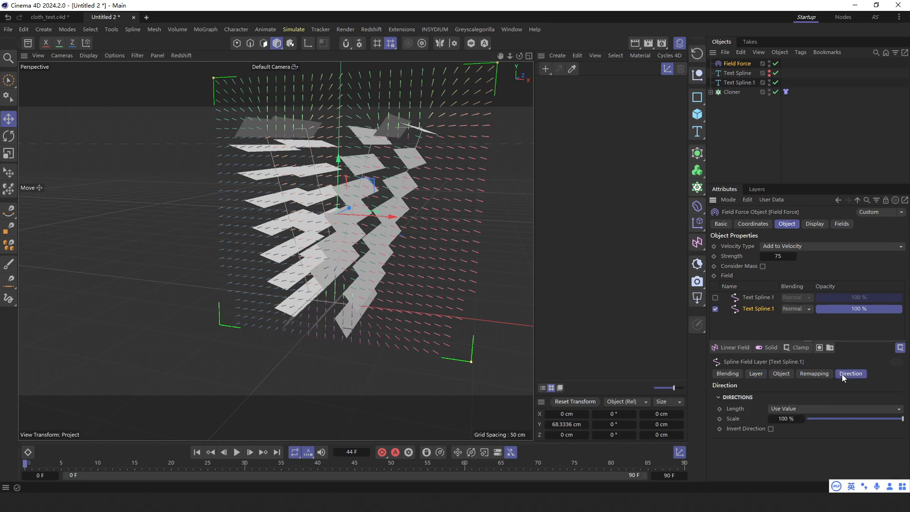
pyautogui.click(771, 428)
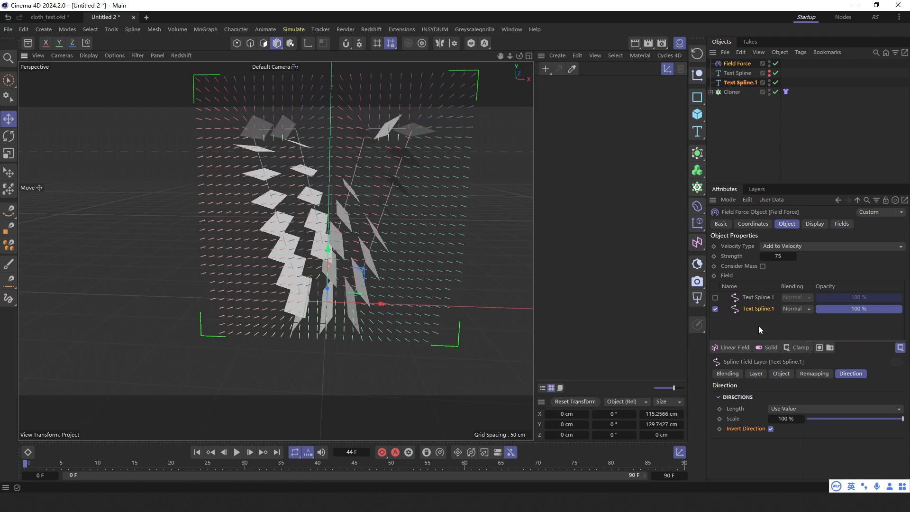
pyautogui.click(780, 374)
pyautogui.click(756, 373)
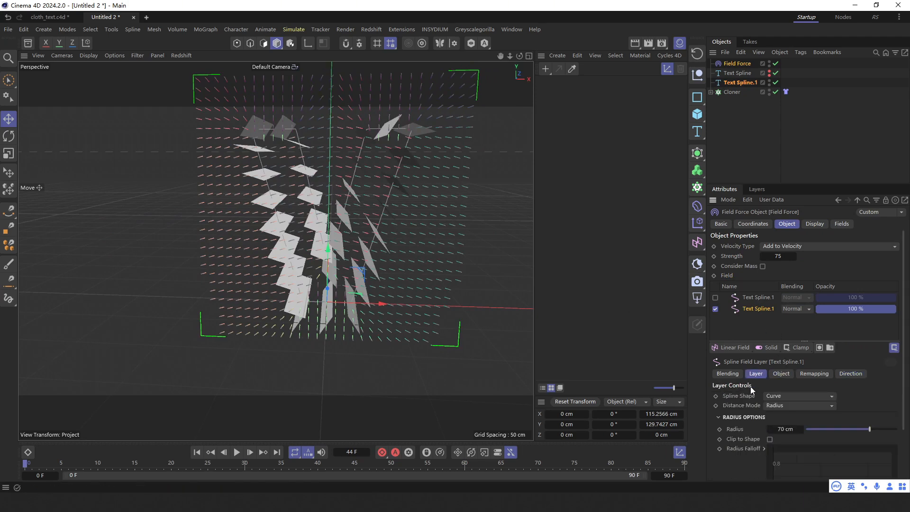
pyautogui.scroll(-3, 758, 436)
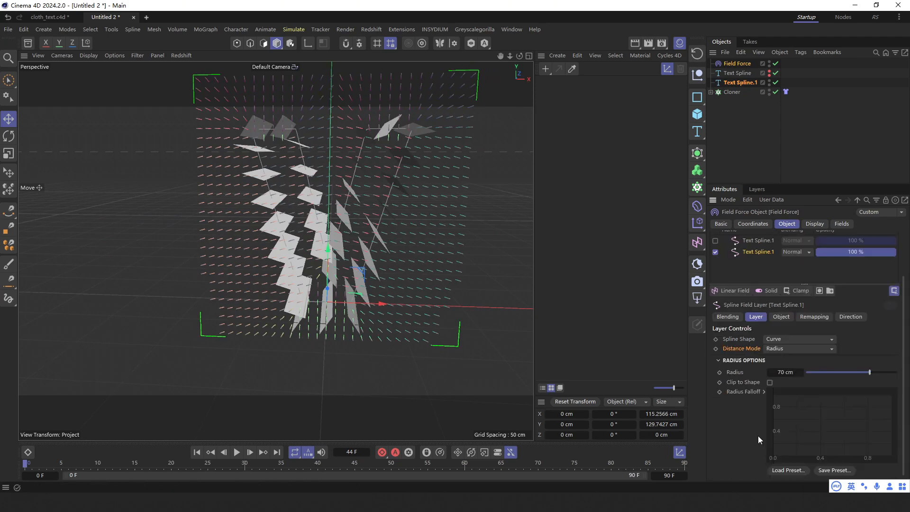
# Play the cloth simulation briefly with the inverted force, then stop it and inspect the strips at the base of the V.
pyautogui.click(237, 453)
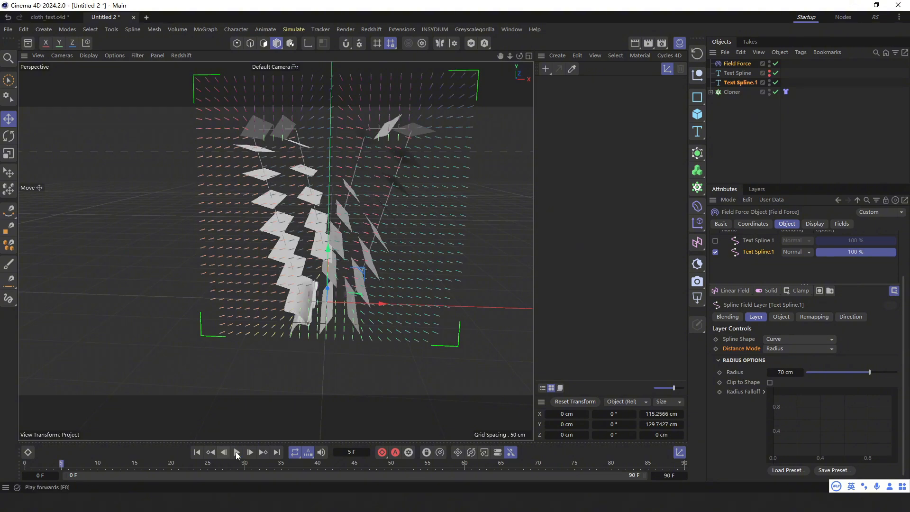
pyautogui.click(236, 451)
pyautogui.keyDown('alt'); pyautogui.moveTo(337, 326); pyautogui.dragTo(311, 332); pyautogui.keyUp('alt')
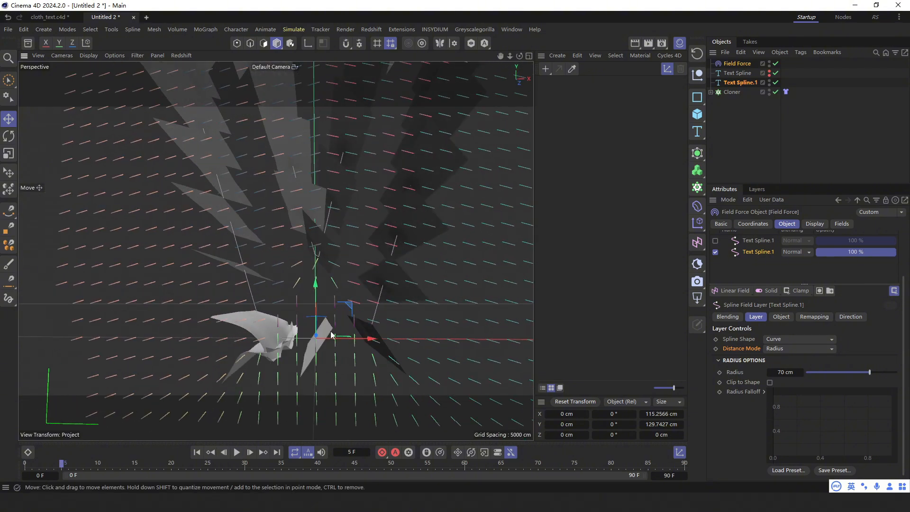
pyautogui.click(210, 452)
pyautogui.keyDown('alt'); pyautogui.moveTo(299, 296); pyautogui.dragTo(277, 284); pyautogui.keyUp('alt')
# Set the Cloner's step distance along the text spline to 20 cm and check the spacing of the planes.
pyautogui.click(277, 282)
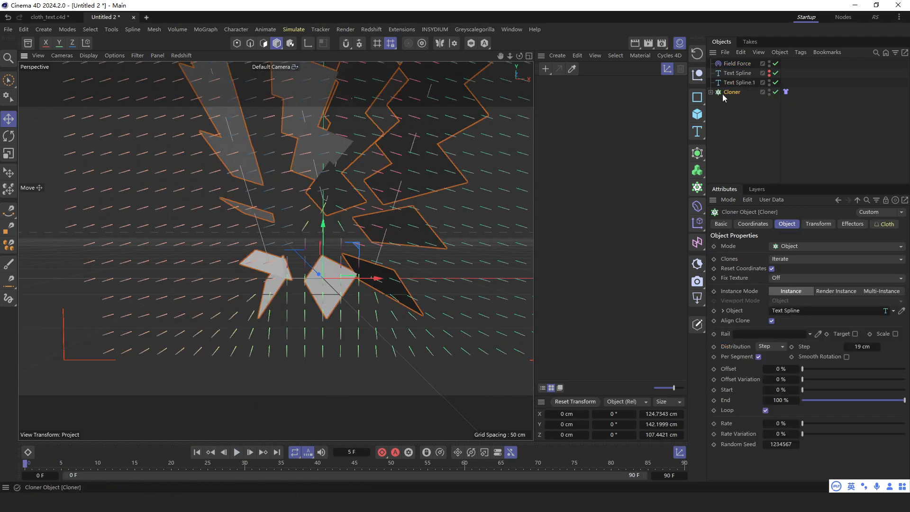
pyautogui.click(875, 346)
pyautogui.scroll(-4, 346, 294)
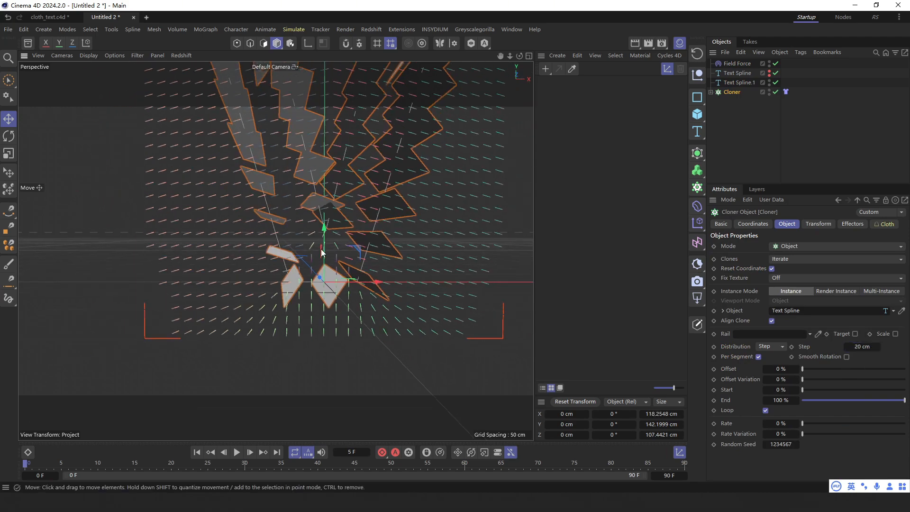
pyautogui.keyDown('alt'); pyautogui.moveTo(346, 225); pyautogui.dragTo(349, 264, button='middle'); pyautogui.keyUp('alt')
pyautogui.moveTo(348, 263)
pyautogui.keyDown('alt'); pyautogui.mouseDown()
pyautogui.moveTo(323, 258)
pyautogui.moveTo(348, 251)
pyautogui.mouseUp(); pyautogui.keyUp('alt')
pyautogui.scroll(-2, 354, 210)
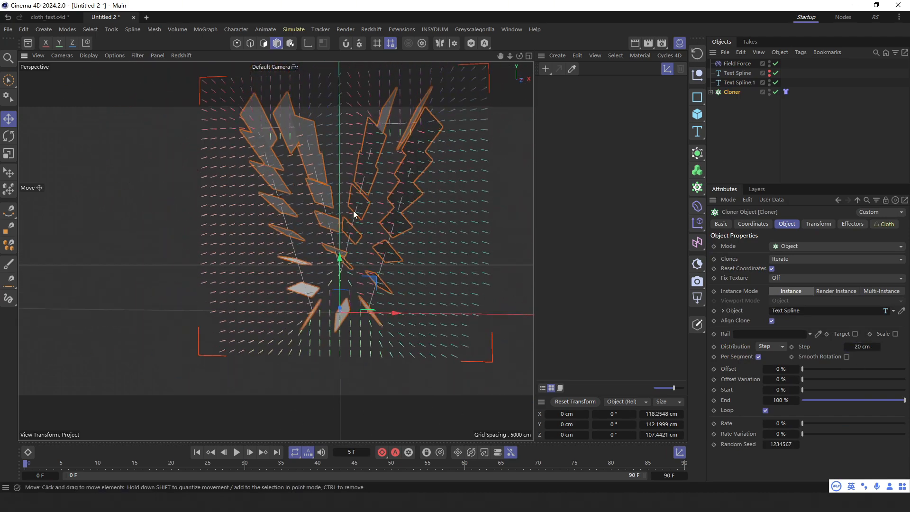
pyautogui.moveTo(353, 210)
pyautogui.keyDown('alt'); pyautogui.mouseDown()
pyautogui.moveTo(309, 204)
pyautogui.moveTo(319, 193)
pyautogui.moveTo(314, 261)
pyautogui.mouseUp(); pyautogui.keyUp('alt')
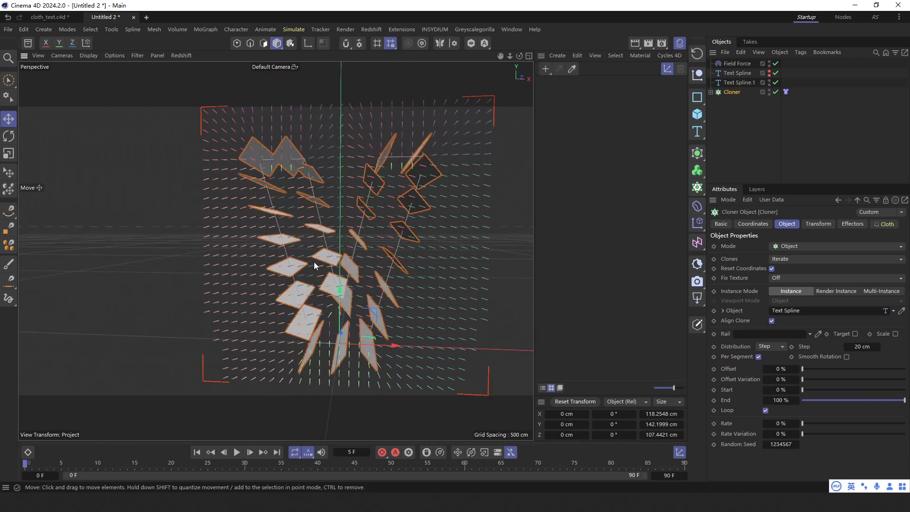
pyautogui.keyDown('alt'); pyautogui.moveTo(314, 261); pyautogui.dragTo(309, 240, button='middle'); pyautogui.keyUp('alt')
pyautogui.moveTo(309, 241)
pyautogui.keyDown('alt'); pyautogui.mouseDown()
pyautogui.moveTo(323, 237)
pyautogui.moveTo(329, 256)
pyautogui.mouseUp(); pyautogui.keyUp('alt')
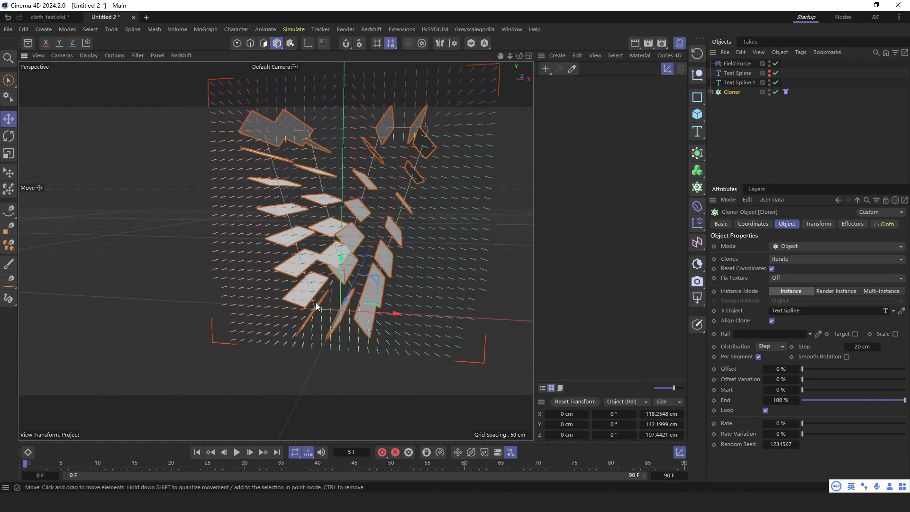
# Replay the cloth simulation from the first frame and view the letter from another angle.
pyautogui.click(196, 453)
pyautogui.click(237, 452)
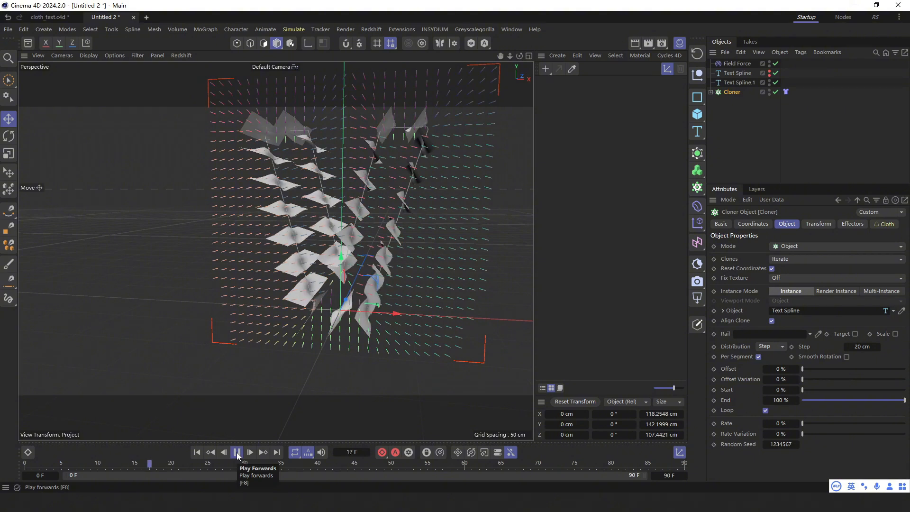
pyautogui.keyDown('alt'); pyautogui.moveTo(364, 242); pyautogui.dragTo(421, 248); pyautogui.keyUp('alt')
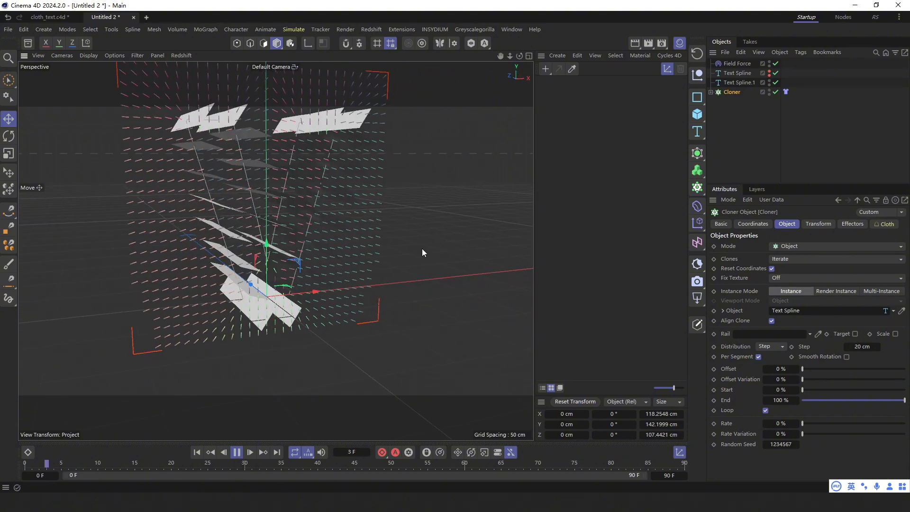
# Extend the end of the timeline to 333 frames.
pyautogui.doubleClick(670, 472)
pyautogui.write('3')
pyautogui.press('Return')
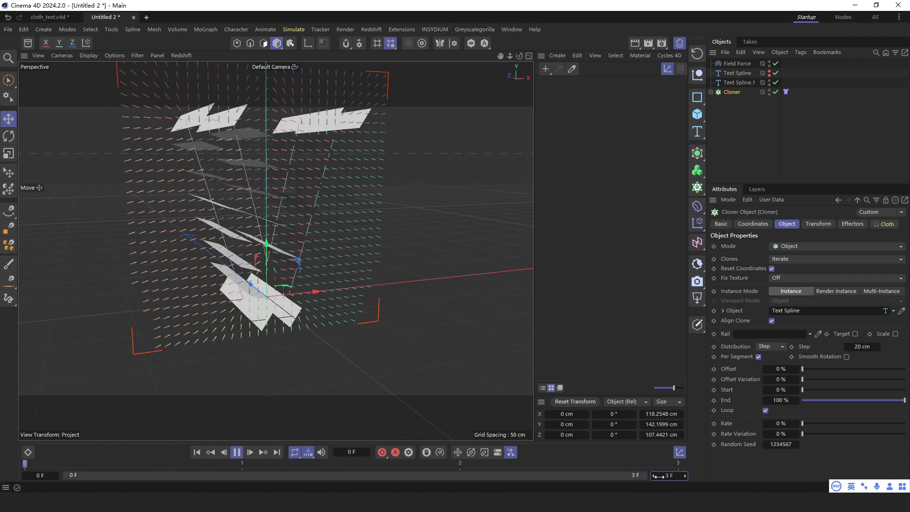
pyautogui.press('Return')
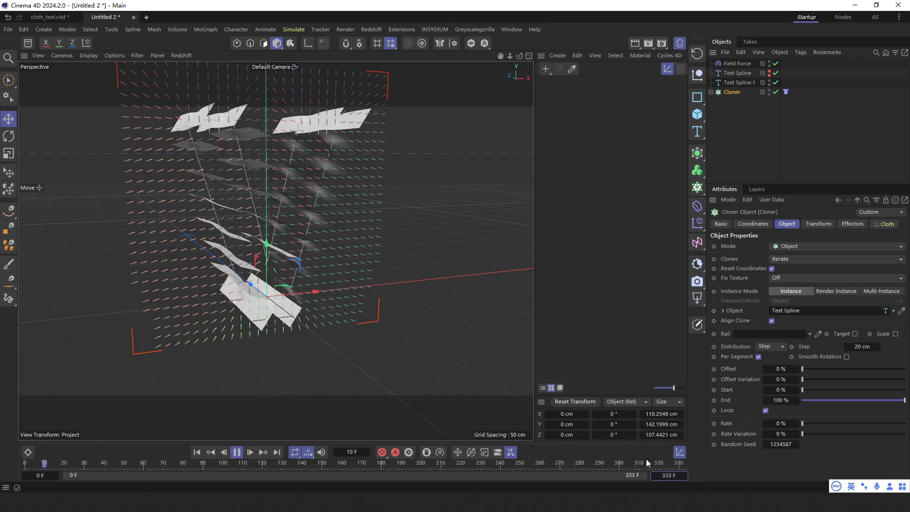
# Watch the longer cloth simulation, pausing and resuming it while examining the V from the side and front.
pyautogui.keyDown('alt'); pyautogui.moveTo(346, 271); pyautogui.dragTo(397, 265); pyautogui.keyUp('alt')
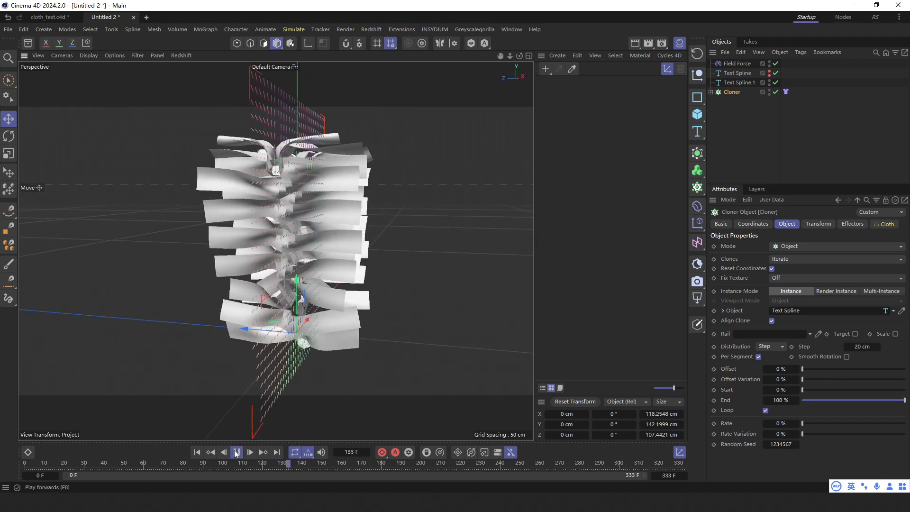
pyautogui.keyDown('alt'); pyautogui.moveTo(251, 297); pyautogui.dragTo(165, 283); pyautogui.keyUp('alt')
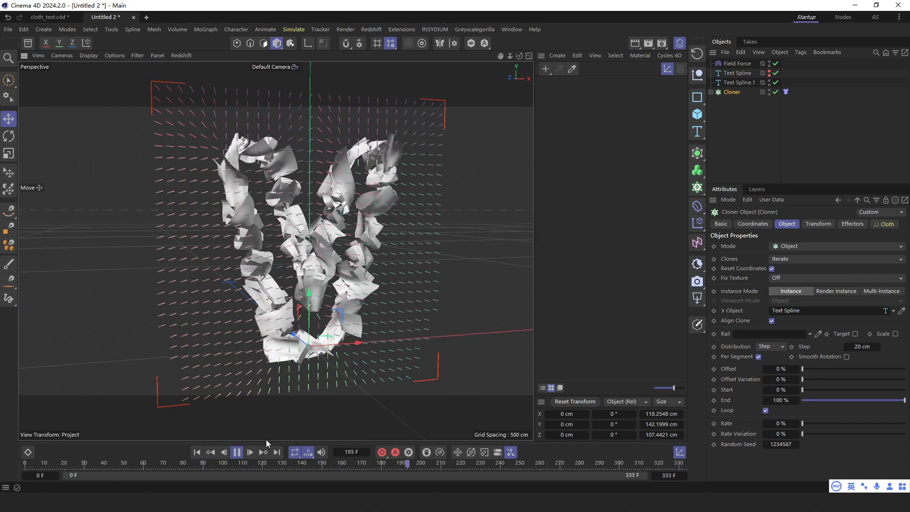
pyautogui.click(240, 456)
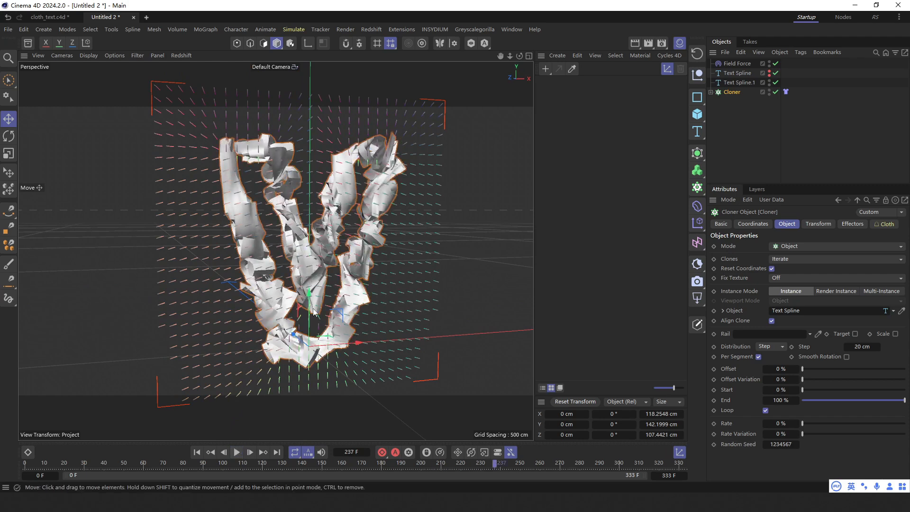
pyautogui.keyDown('alt'); pyautogui.moveTo(301, 309); pyautogui.dragTo(278, 290); pyautogui.keyUp('alt')
pyautogui.click(235, 452)
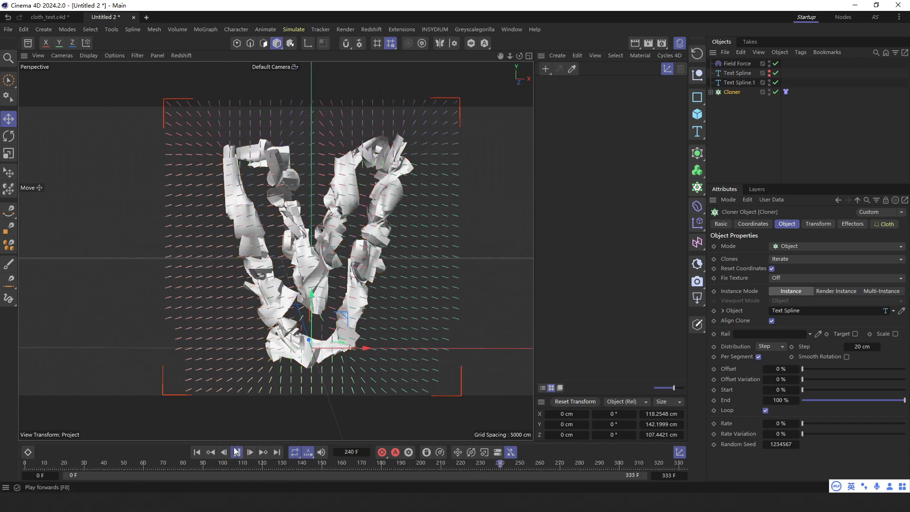
pyautogui.keyDown('alt'); pyautogui.moveTo(341, 198); pyautogui.dragTo(365, 246); pyautogui.keyUp('alt')
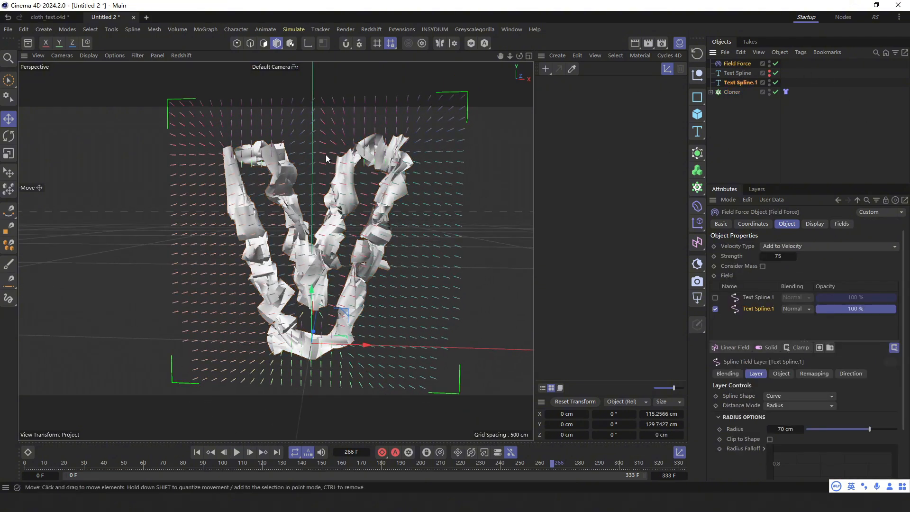
# Enable the Field Force's upper Text Spline.1 layer, which follows along the curve, and set its blending to Add.
pyautogui.click(751, 298)
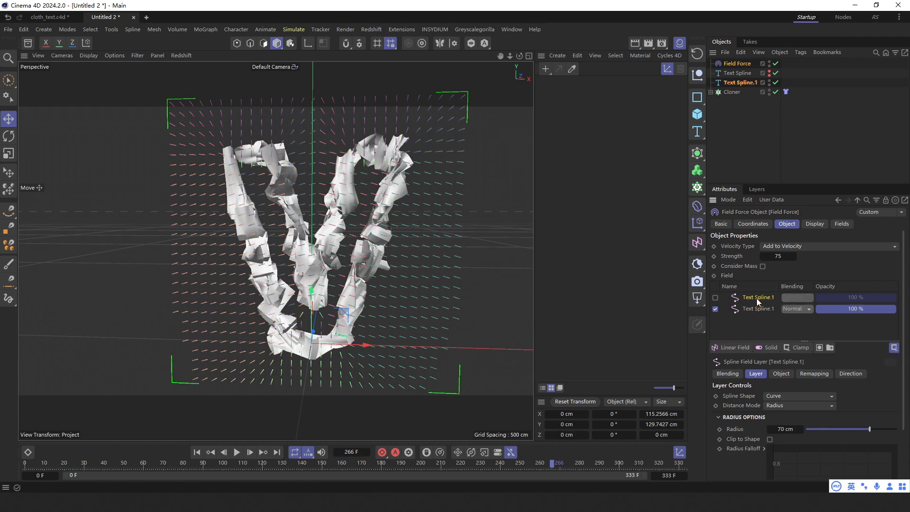
pyautogui.click(715, 298)
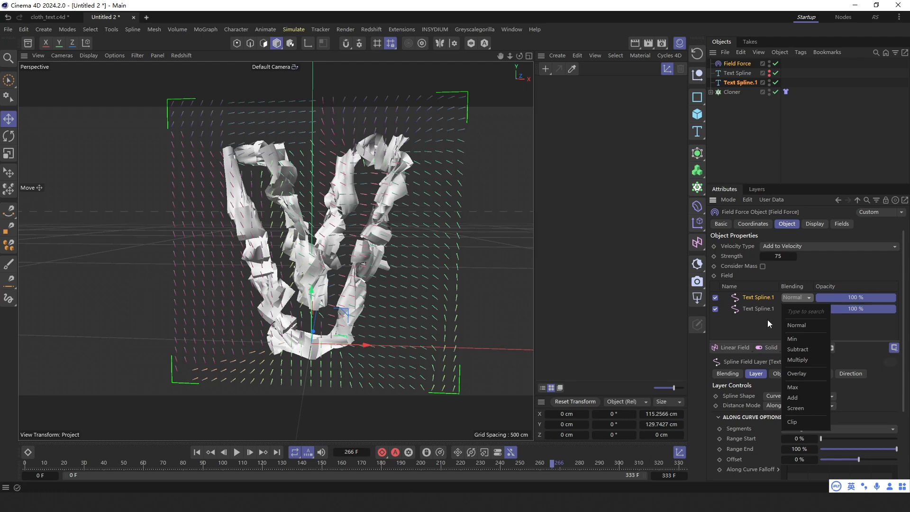
pyautogui.click(801, 397)
pyautogui.scroll(-3, 741, 408)
pyautogui.click(778, 348)
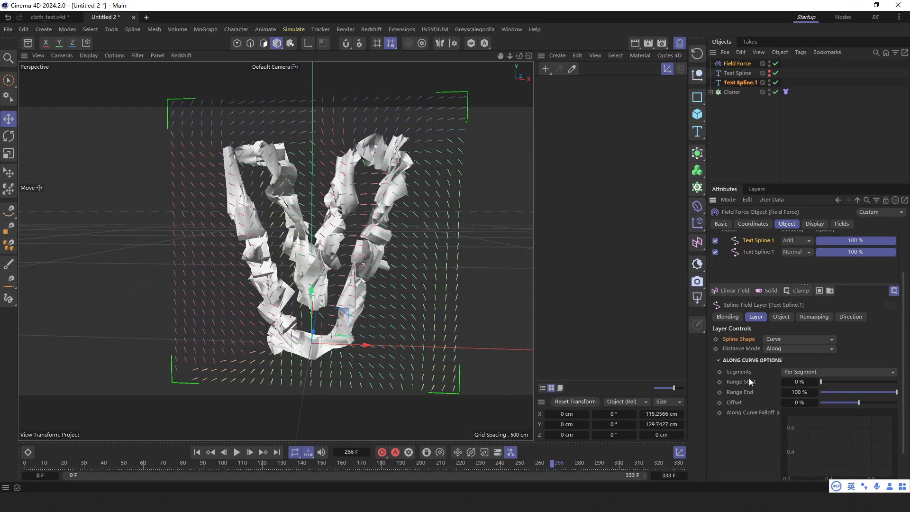
# Try offsets of -100 % and 0 % on the along-curve layer, set it to 100 %, and replay the simulation.
pyautogui.scroll(-1, 748, 377)
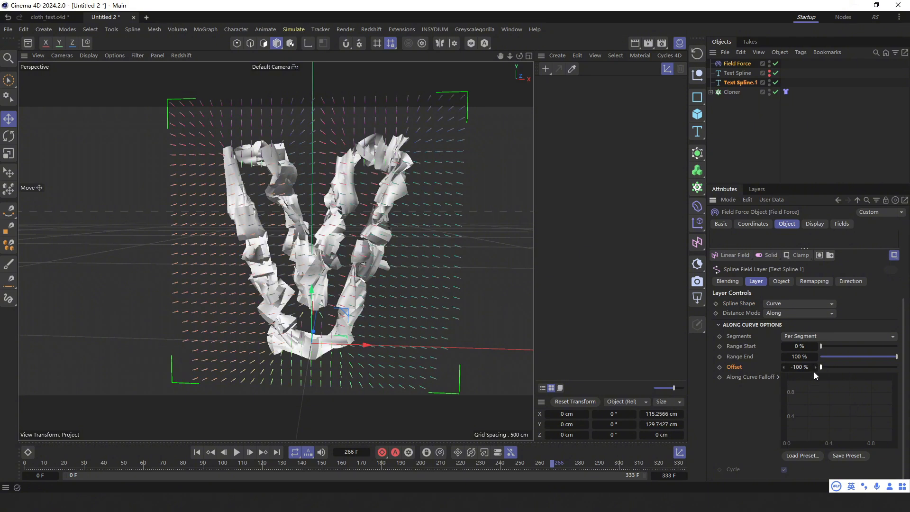
pyautogui.click(211, 451)
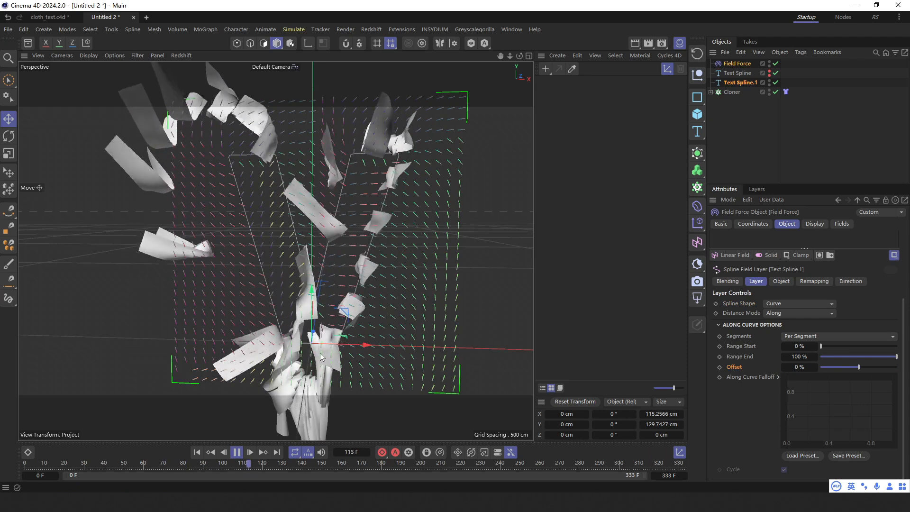
pyautogui.click(238, 453)
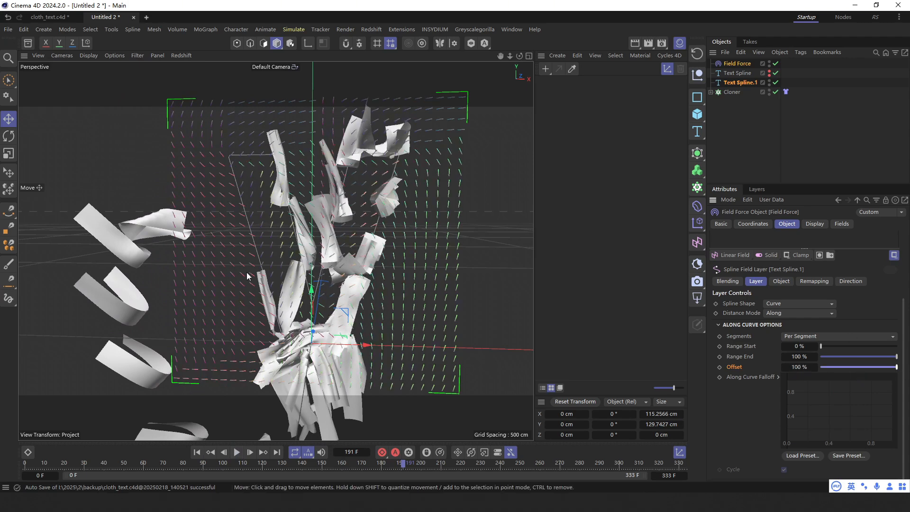
pyautogui.click(209, 453)
pyautogui.click(237, 452)
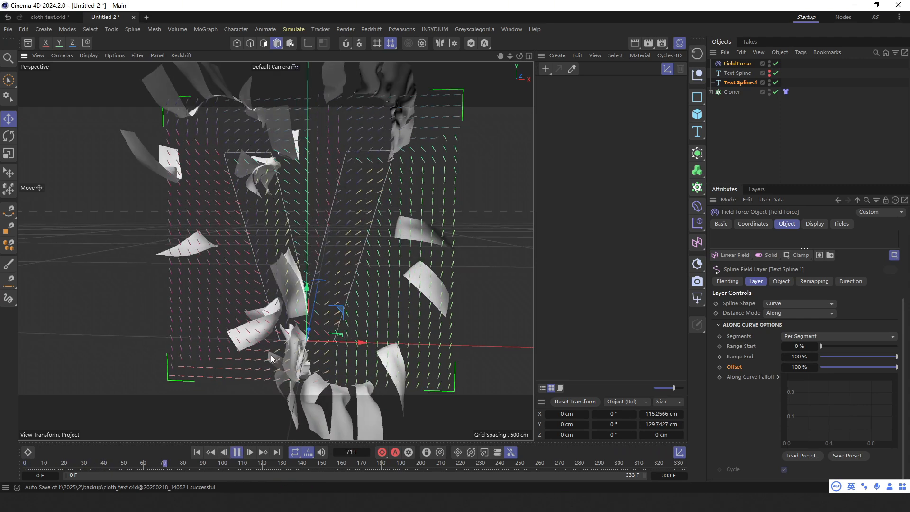
pyautogui.click(236, 452)
pyautogui.keyDown('alt'); pyautogui.moveTo(312, 222); pyautogui.dragTo(308, 226); pyautogui.keyUp('alt')
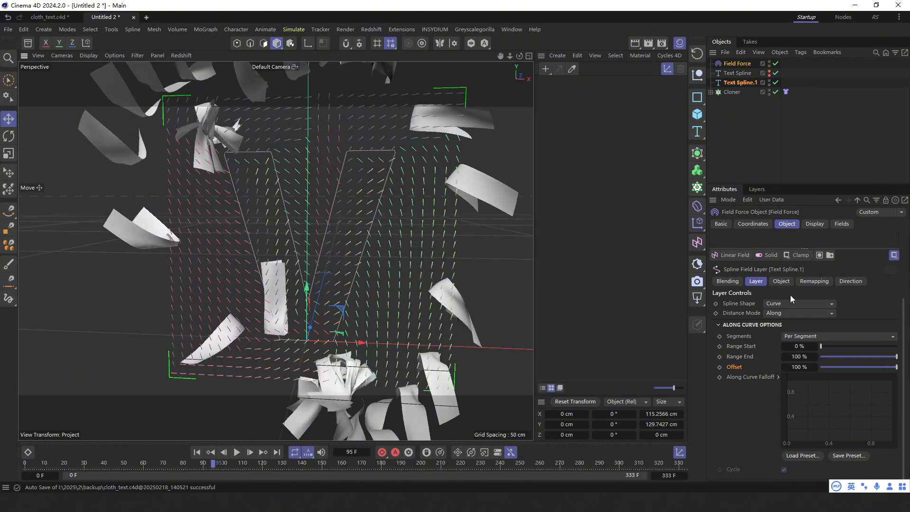
# Lower the Add-blended Text Spline.1 layer's opacity to 31.1 % and on to 18.2 %, replaying the simulation from the start for each value.
pyautogui.scroll(5, 767, 335)
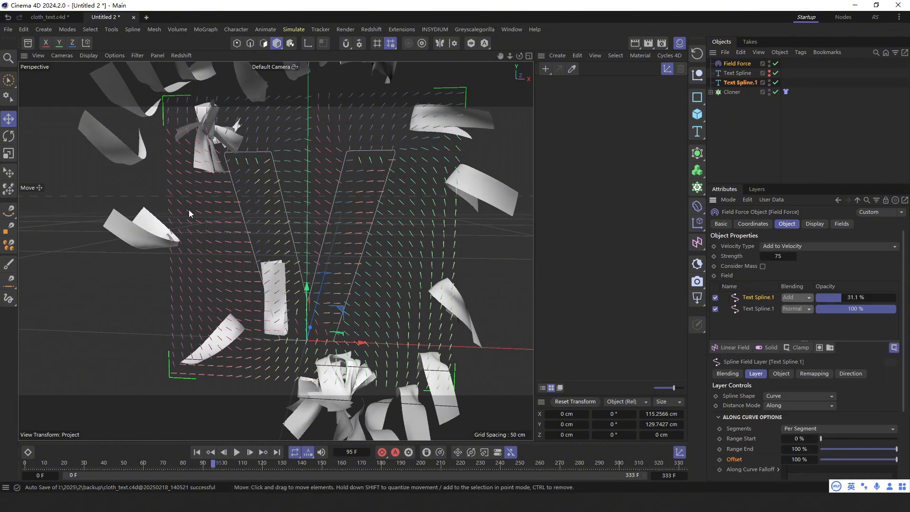
pyautogui.click(197, 452)
pyautogui.click(236, 452)
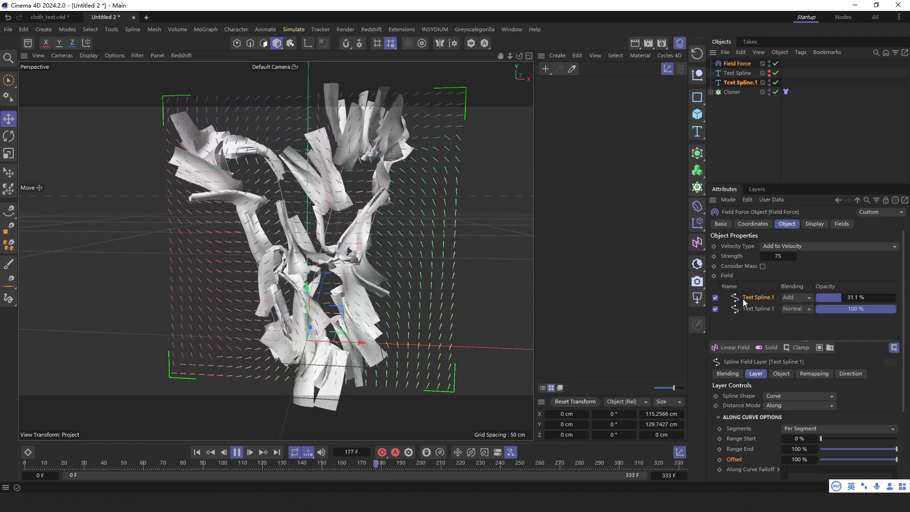
pyautogui.click(830, 297)
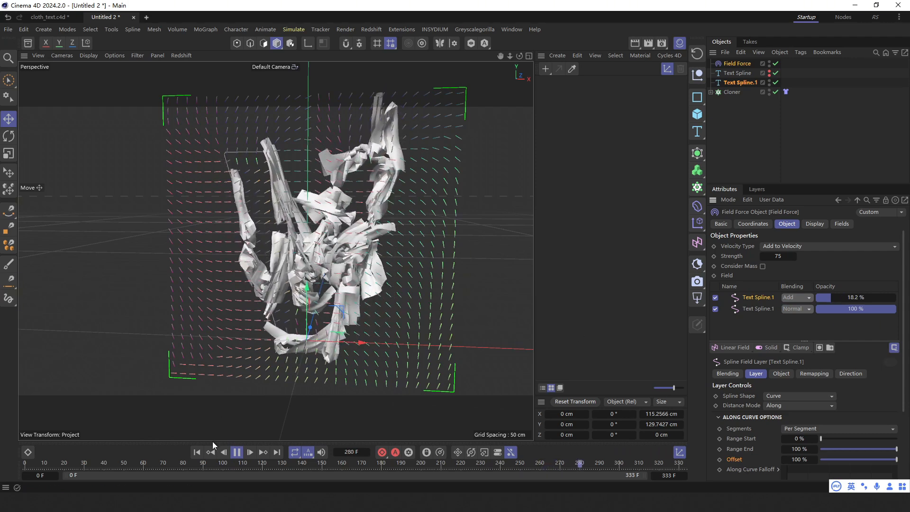
pyautogui.click(197, 451)
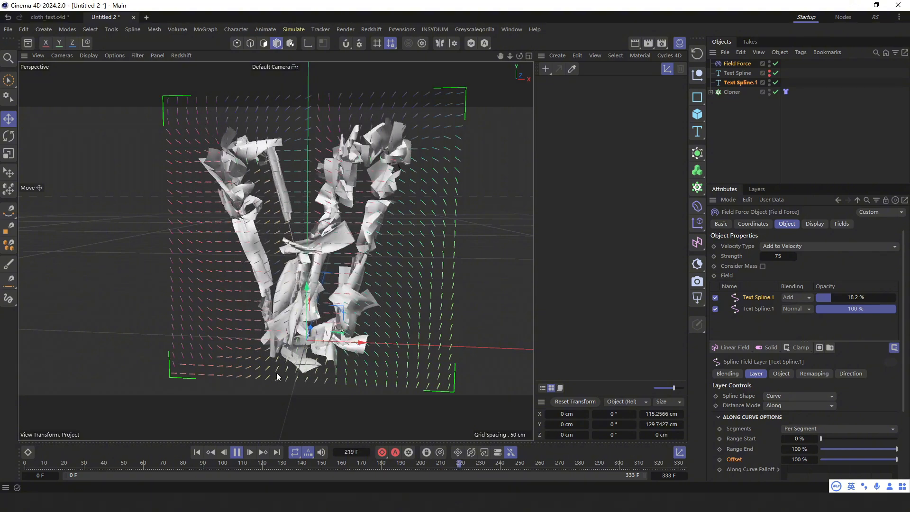
# Pause the simulation, raise the Add-blended Text Spline.1 layer's opacity to 27 %, and disable that layer.
pyautogui.click(235, 455)
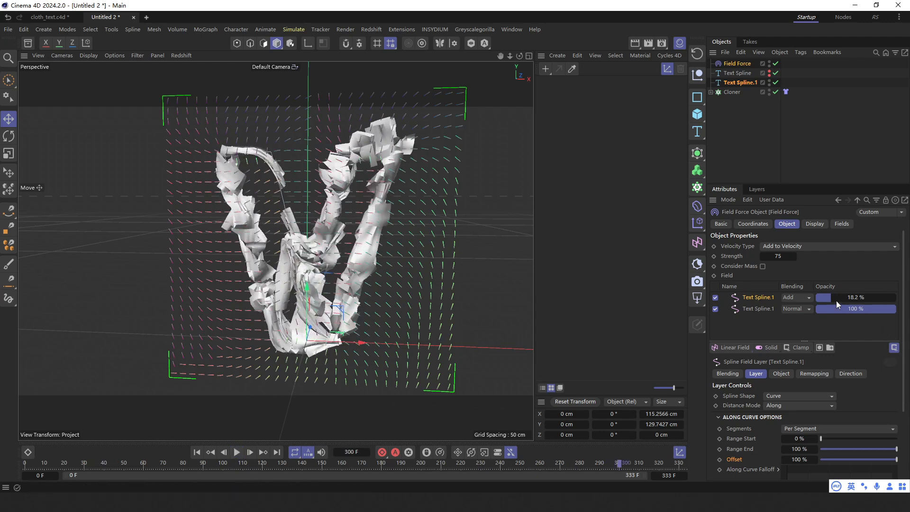
pyautogui.moveTo(835, 297); pyautogui.dragTo(837, 296)
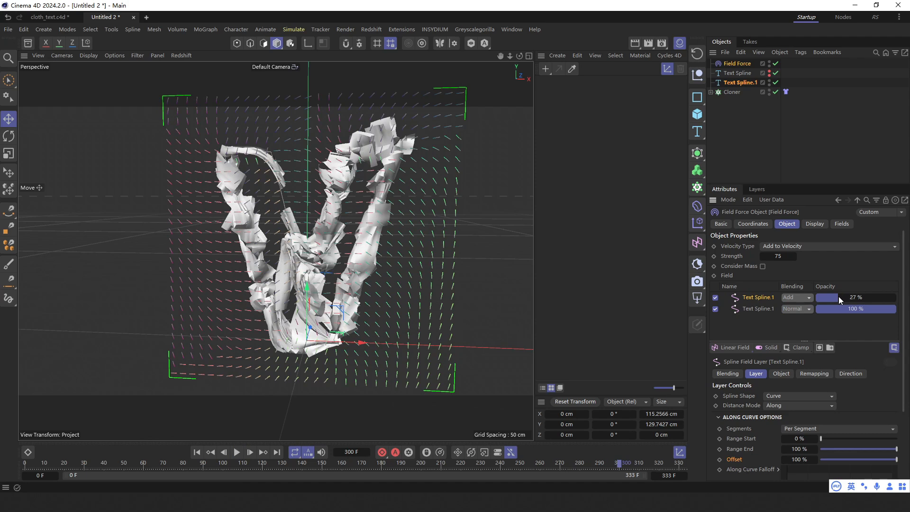
pyautogui.doubleClick(838, 297)
pyautogui.click(715, 298)
# Set the Normal-blended Text Spline.1 layer's radius to 90 cm and the Field Force's strength to 90.
pyautogui.click(756, 308)
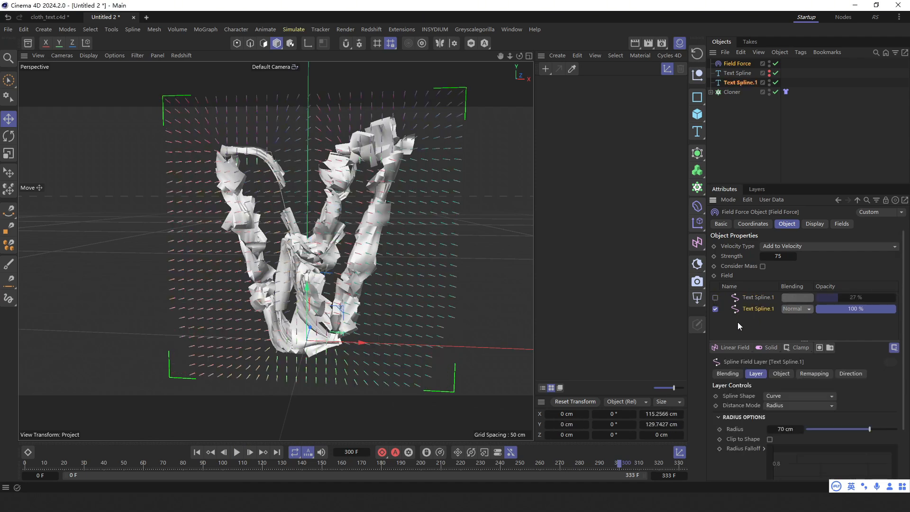
pyautogui.scroll(-2, 772, 412)
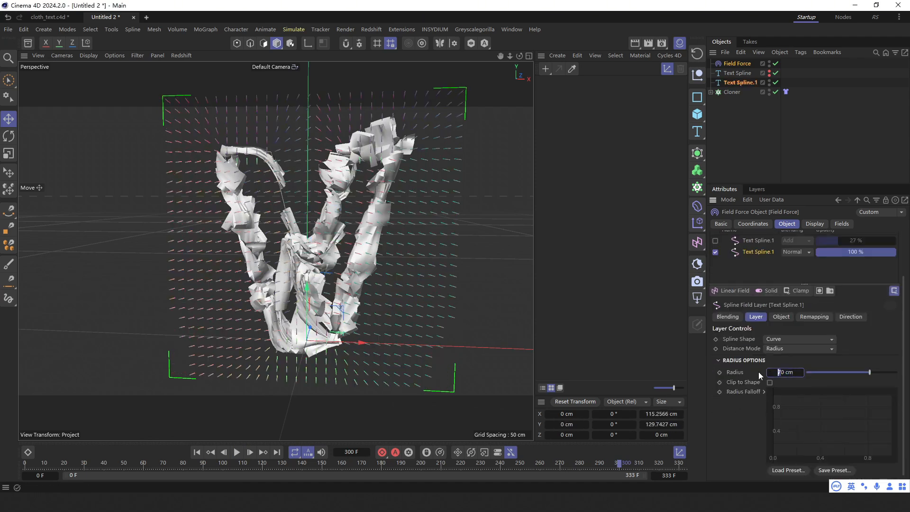
pyautogui.press('Return')
pyautogui.scroll(2, 806, 370)
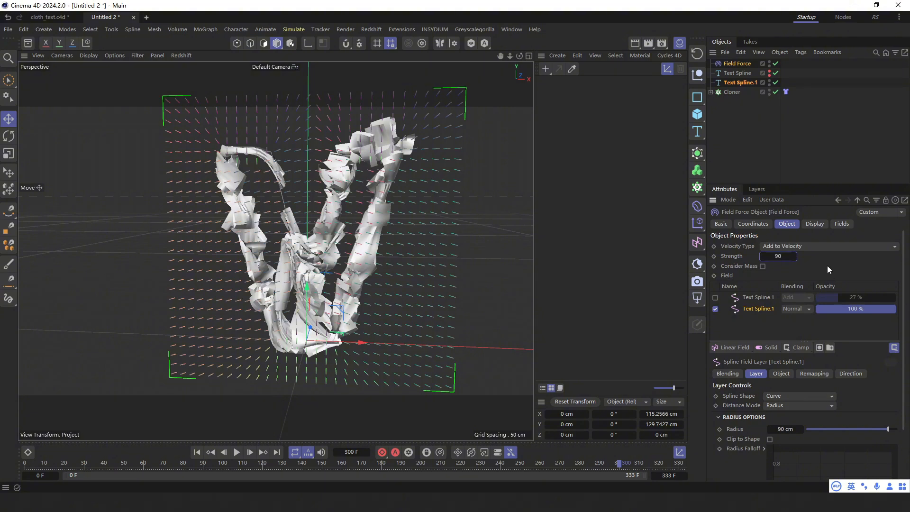
# Return to the first frame and reduce the Cloner's distribution step to 17 cm.
pyautogui.click(197, 451)
pyautogui.click(295, 279)
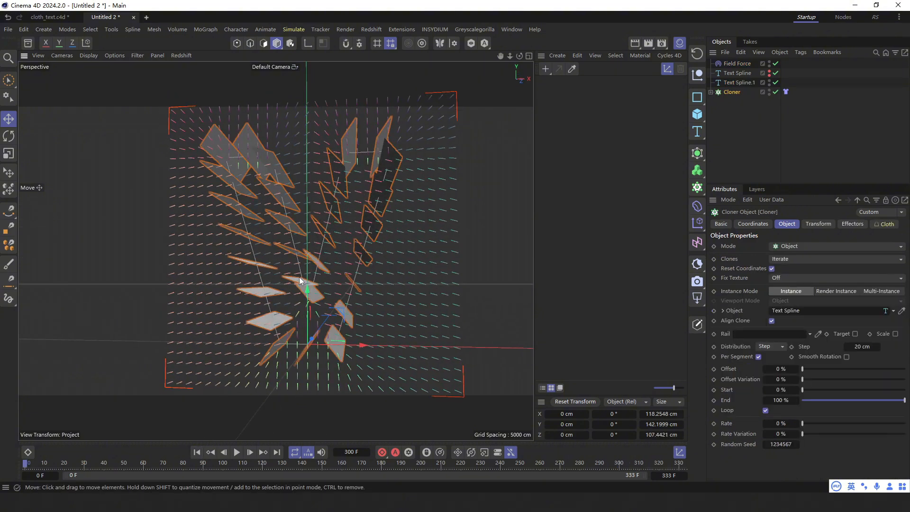
pyautogui.scroll(3, 300, 277)
pyautogui.keyDown('alt'); pyautogui.moveTo(300, 278); pyautogui.dragTo(340, 281); pyautogui.keyUp('alt')
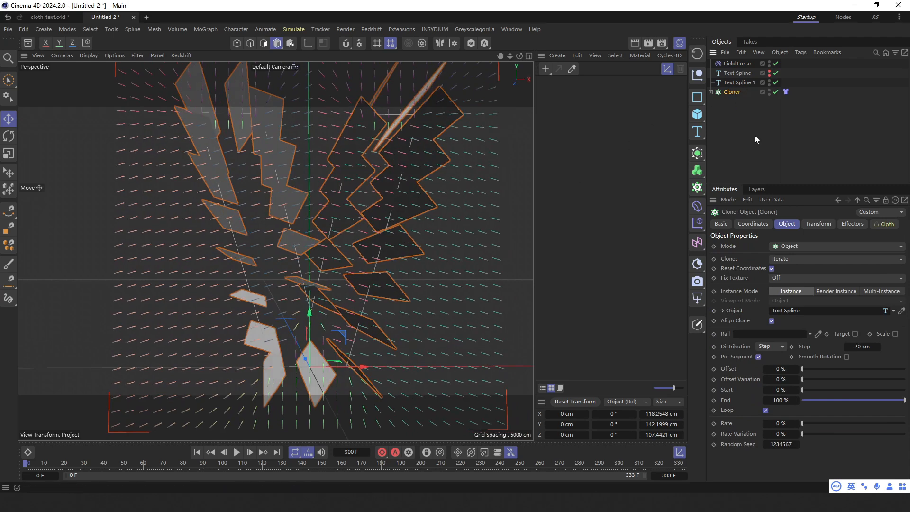
pyautogui.click(812, 224)
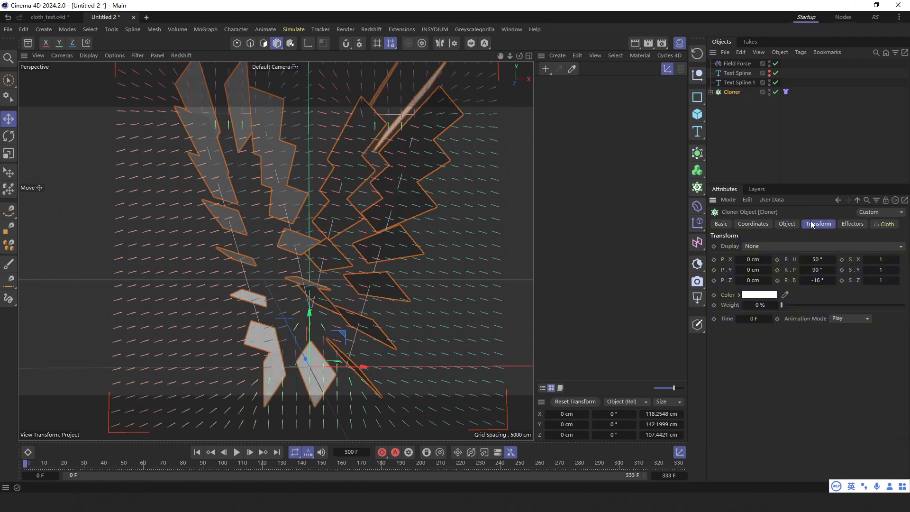
pyautogui.click(786, 223)
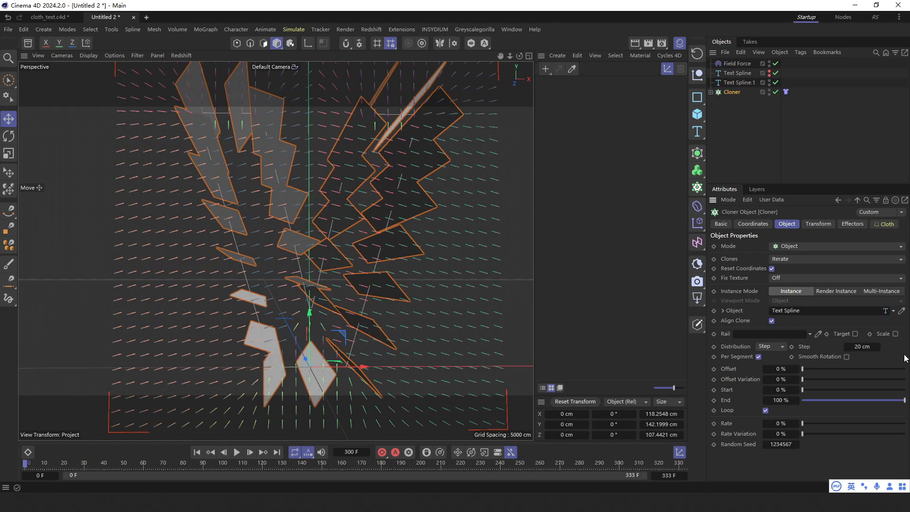
pyautogui.click(844, 348)
pyautogui.click(845, 348)
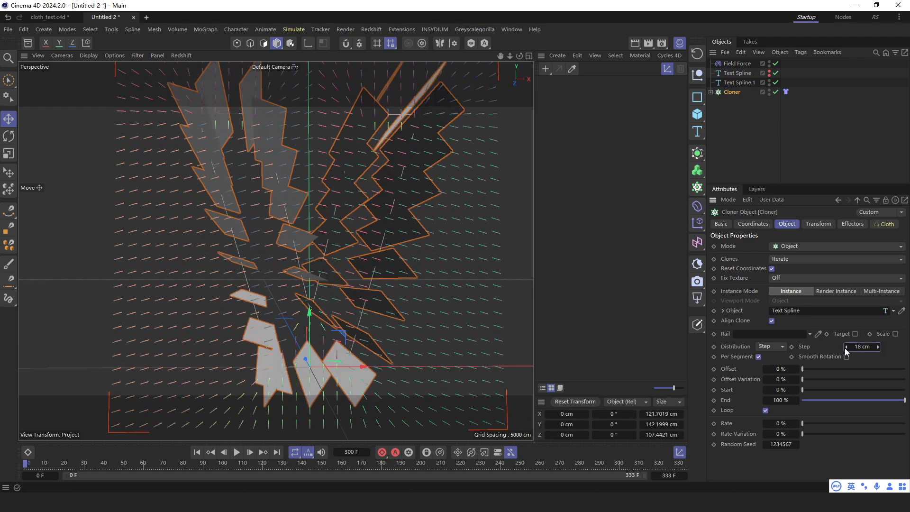
pyautogui.click(844, 348)
pyautogui.keyDown('alt'); pyautogui.moveTo(360, 309); pyautogui.dragTo(332, 328); pyautogui.keyUp('alt')
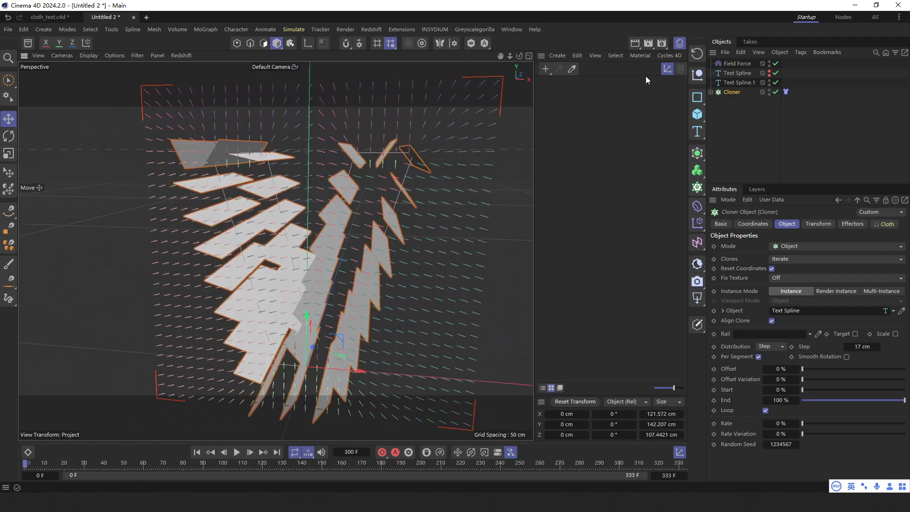
# Widen the Plane inside the Cloner to about 23.4 cm, checking the clones in the front view.
pyautogui.click(709, 92)
pyautogui.click(726, 104)
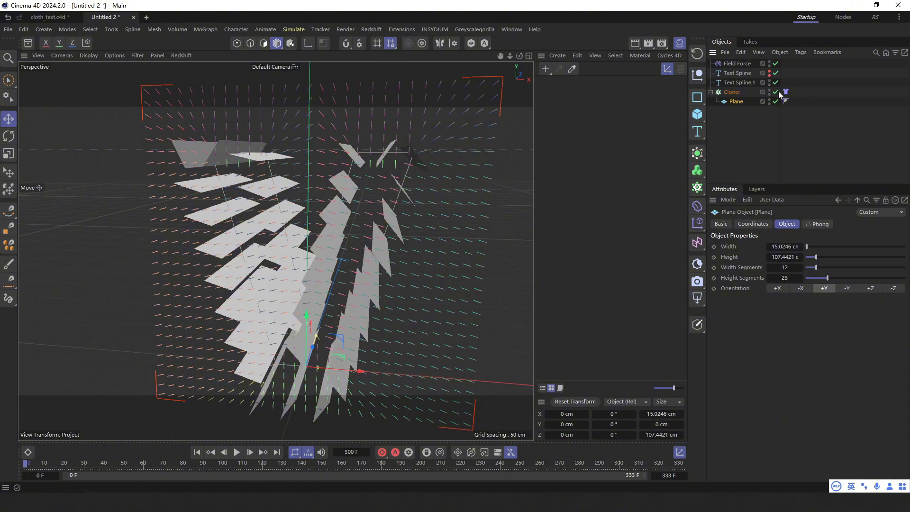
pyautogui.keyDown('alt'); pyautogui.moveTo(320, 333); pyautogui.dragTo(348, 296); pyautogui.keyUp('alt')
pyautogui.middleClick(348, 296)
pyautogui.middleClick(382, 334)
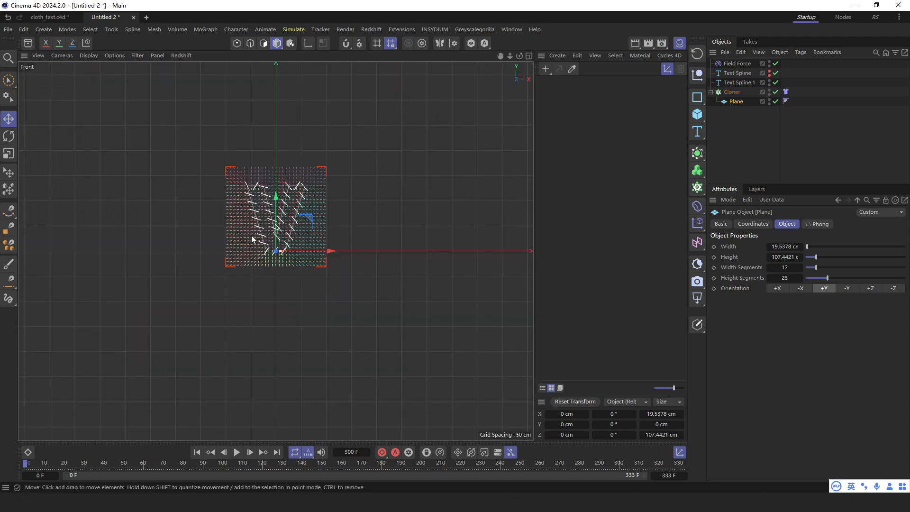
pyautogui.scroll(6, 251, 236)
pyautogui.scroll(2, 355, 285)
pyautogui.keyDown('alt'); pyautogui.moveTo(354, 285); pyautogui.dragTo(342, 328, button='middle'); pyautogui.keyUp('alt')
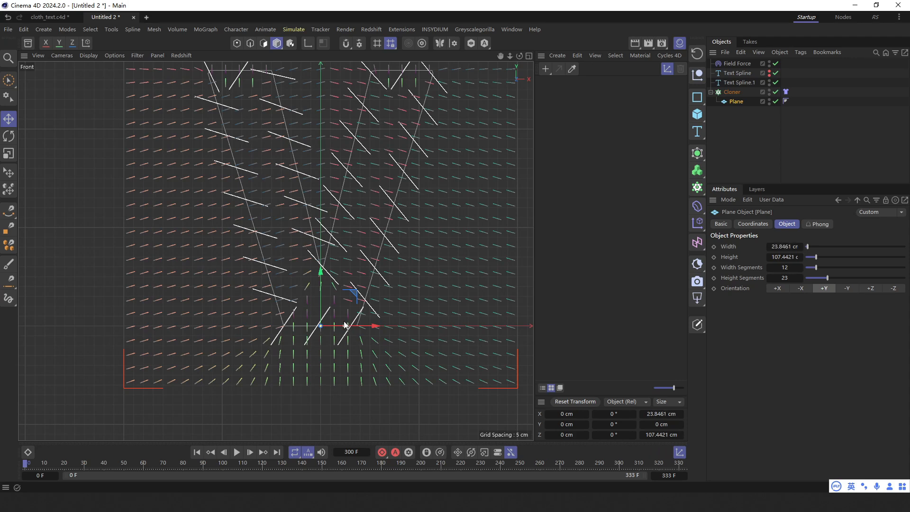
pyautogui.keyDown('alt'); pyautogui.moveTo(328, 276); pyautogui.dragTo(337, 352, button='middle'); pyautogui.keyUp('alt')
# Play the cloth simulation in the perspective view and examine the V from the front.
pyautogui.middleClick(352, 265)
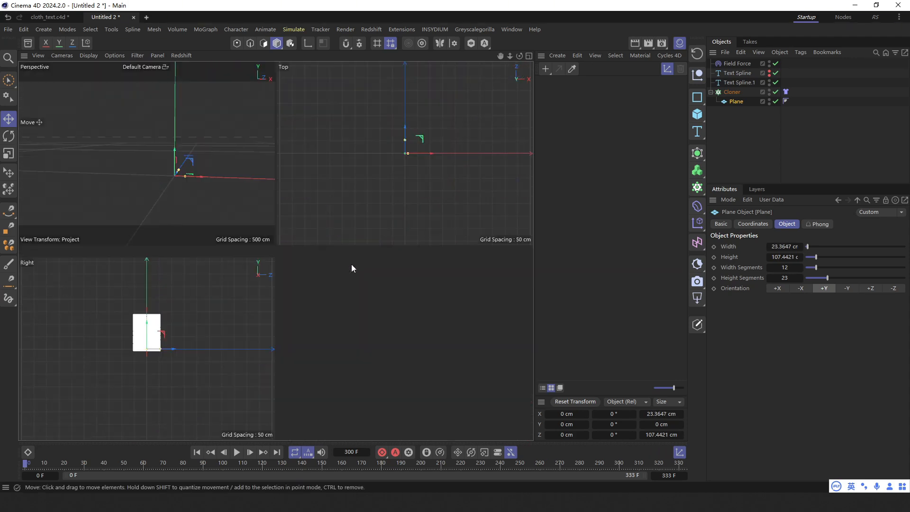
pyautogui.middleClick(217, 199)
pyautogui.keyDown('alt'); pyautogui.moveTo(300, 284); pyautogui.dragTo(288, 365); pyautogui.keyUp('alt')
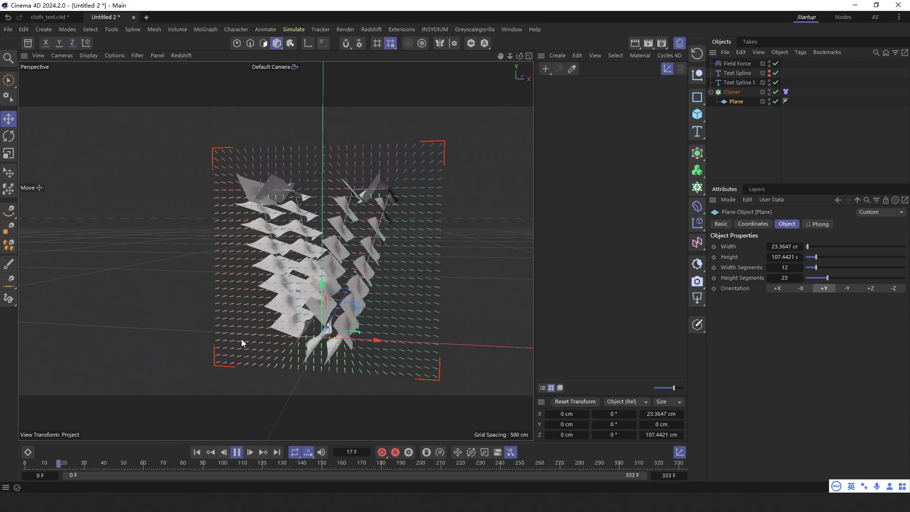
pyautogui.scroll(1, 332, 287)
pyautogui.keyDown('alt'); pyautogui.moveTo(333, 288); pyautogui.dragTo(319, 272); pyautogui.keyUp('alt')
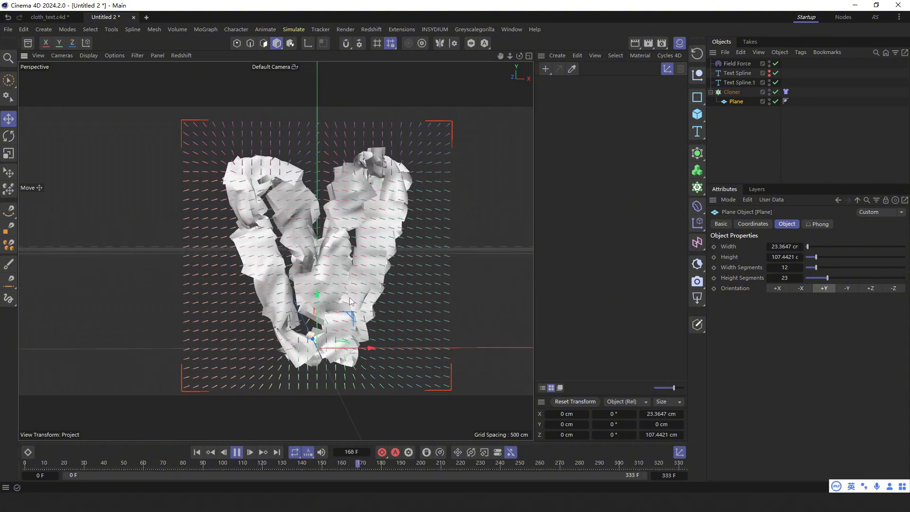
# Re-enable the Field Force's Add-blended Text Spline.1 layer and replay the simulation from the start, pausing it partway.
pyautogui.click(735, 63)
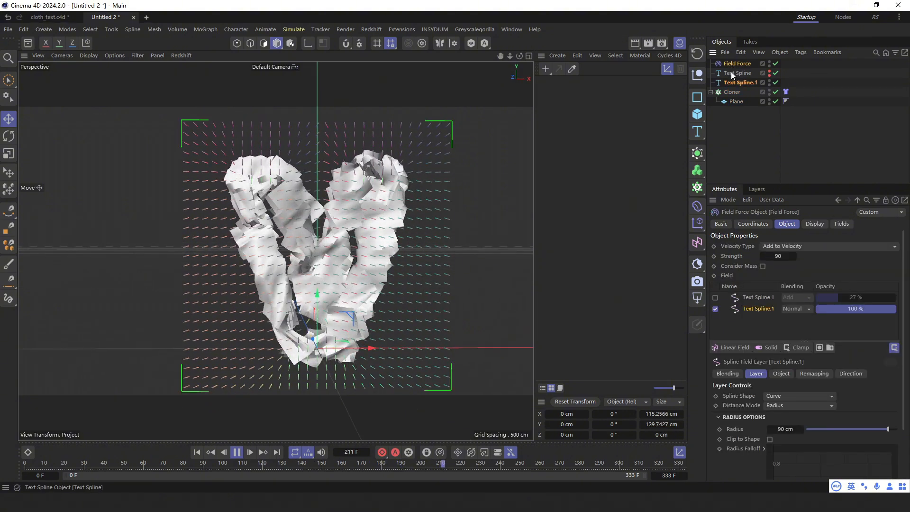
pyautogui.click(715, 298)
pyautogui.click(748, 300)
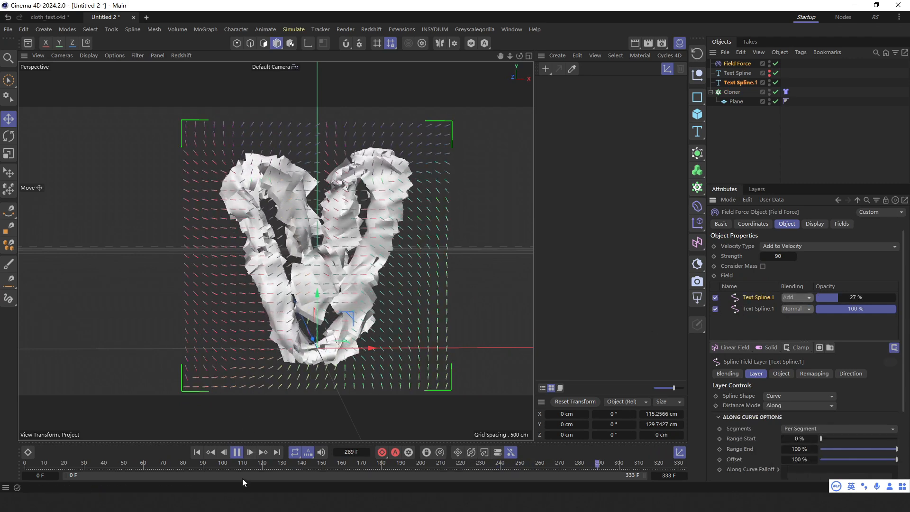
pyautogui.click(197, 451)
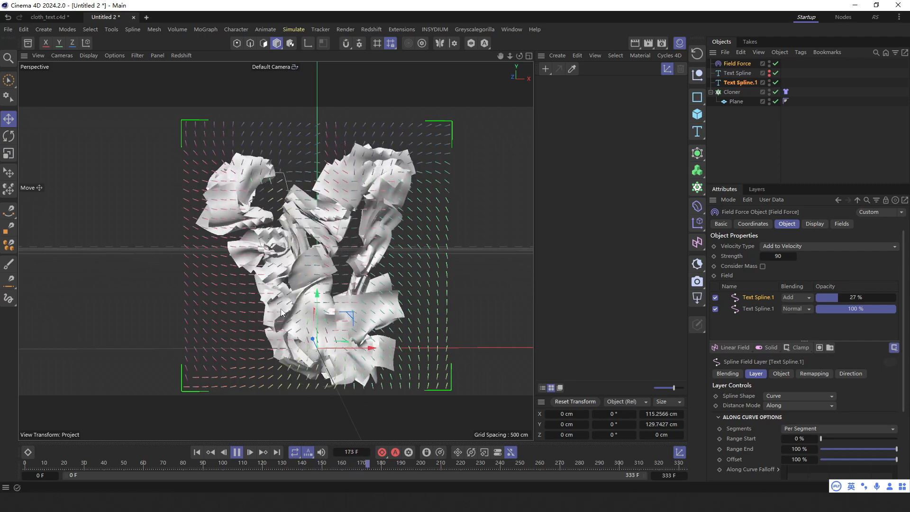
pyautogui.moveTo(239, 337)
pyautogui.keyDown('alt'); pyautogui.mouseDown()
pyautogui.moveTo(246, 313)
pyautogui.moveTo(244, 327)
pyautogui.mouseUp(); pyautogui.keyUp('alt')
pyautogui.click(237, 452)
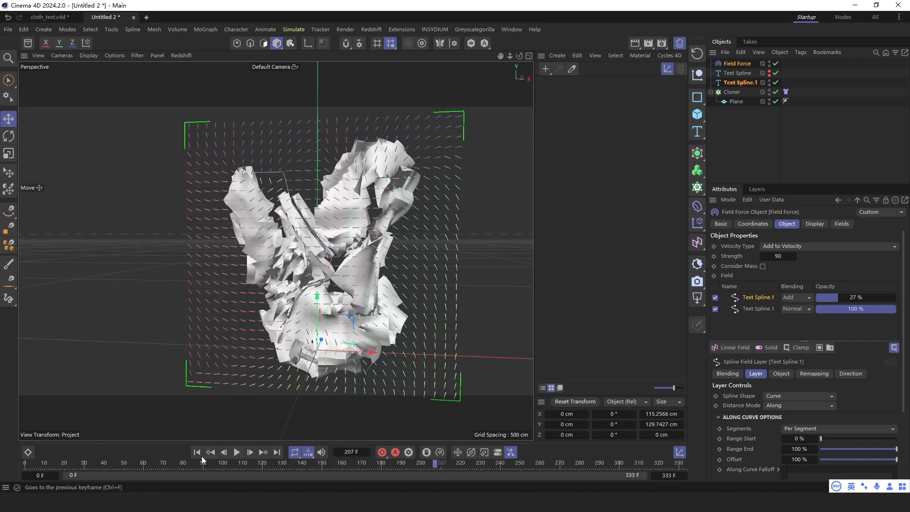
# Return to the first frame and shrink the cloned Plane to about 6.9 cm wide and 63.3 cm high.
pyautogui.click(197, 453)
pyautogui.scroll(3, 298, 234)
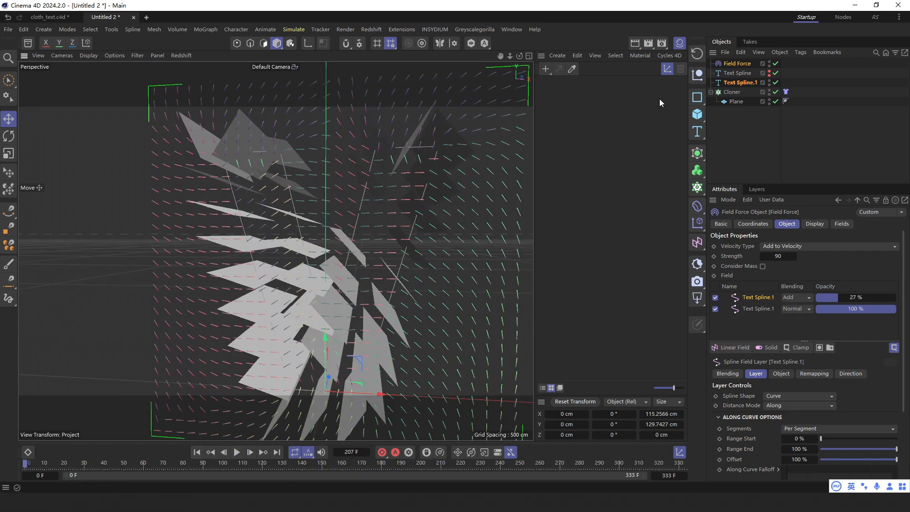
pyautogui.click(737, 103)
pyautogui.keyDown('alt'); pyautogui.moveTo(289, 256); pyautogui.dragTo(328, 263); pyautogui.keyUp('alt')
pyautogui.keyDown('alt'); pyautogui.moveTo(330, 322); pyautogui.dragTo(340, 268, button='middle'); pyautogui.keyUp('alt')
pyautogui.keyDown('alt'); pyautogui.moveTo(340, 268); pyautogui.dragTo(368, 249, button='right'); pyautogui.keyUp('alt')
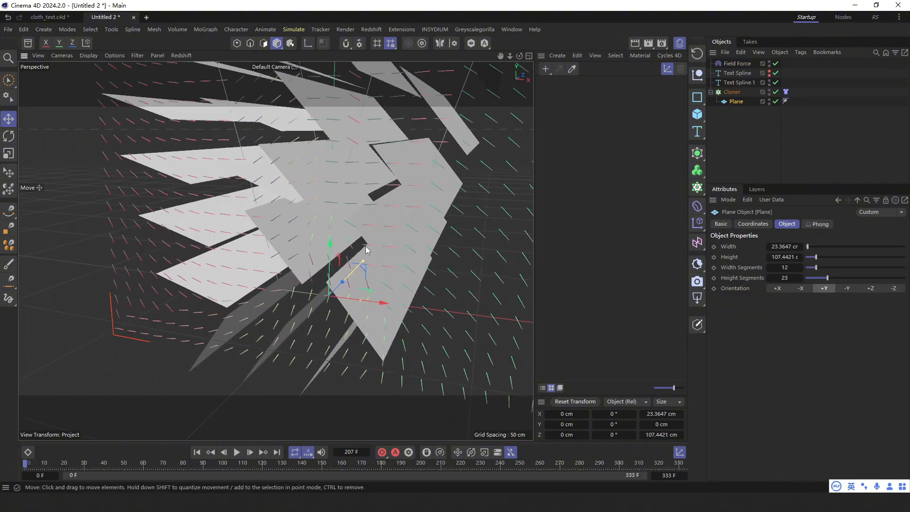
pyautogui.keyDown('alt'); pyautogui.moveTo(366, 249); pyautogui.dragTo(335, 300); pyautogui.keyUp('alt')
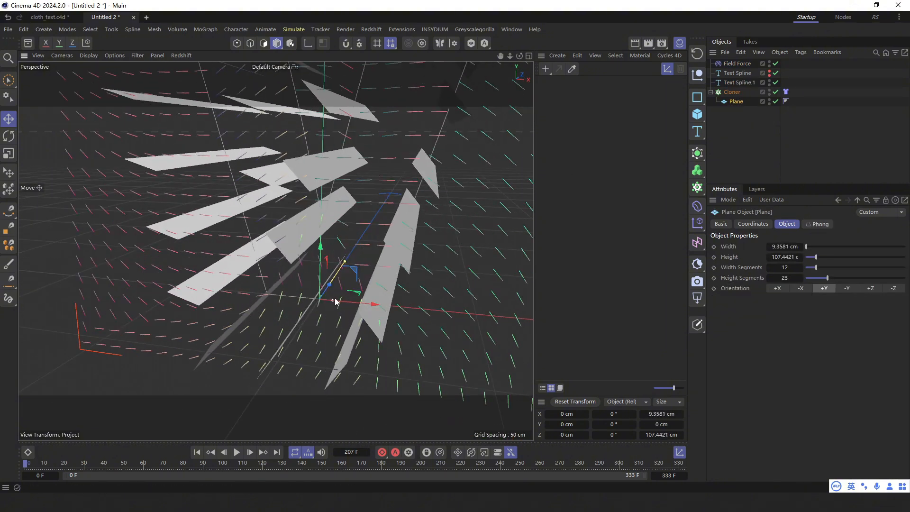
pyautogui.moveTo(345, 262); pyautogui.dragTo(328, 300)
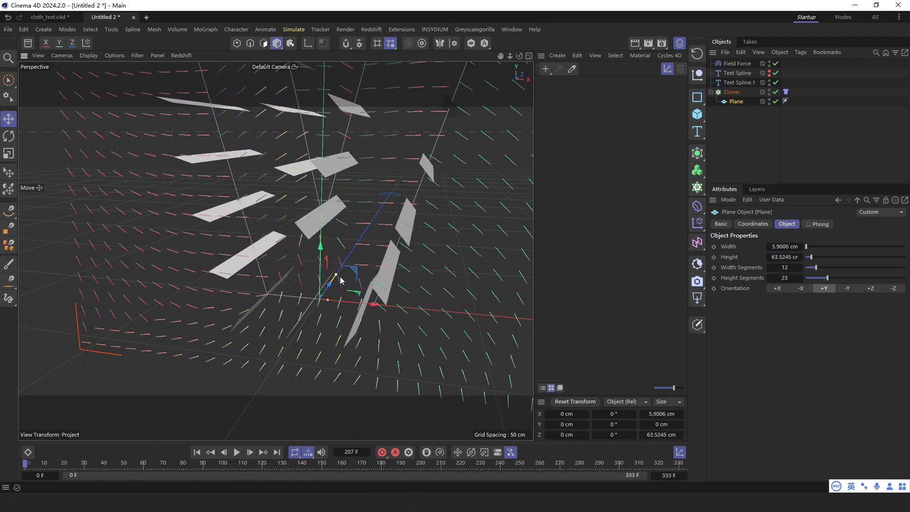
pyautogui.moveTo(330, 300); pyautogui.dragTo(330, 299)
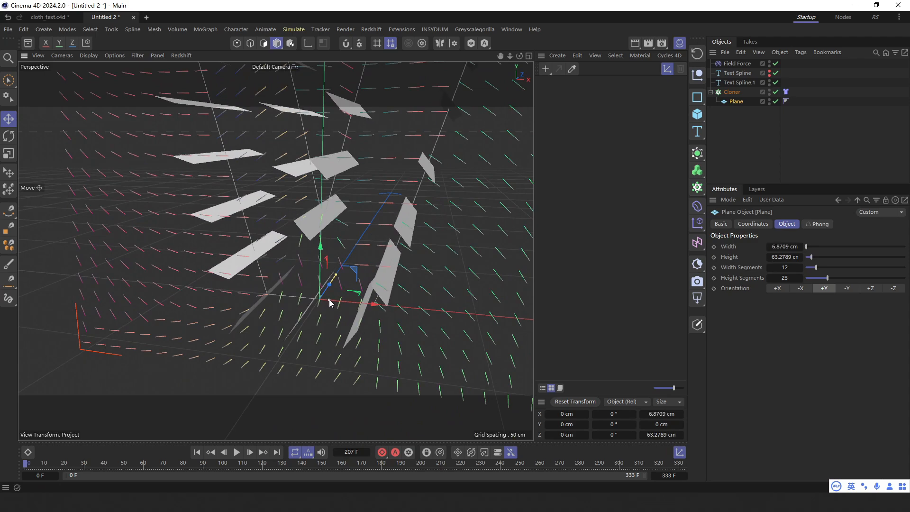
pyautogui.moveTo(340, 257)
pyautogui.keyDown('alt'); pyautogui.mouseDown()
pyautogui.moveTo(351, 228)
pyautogui.moveTo(330, 266)
pyautogui.moveTo(346, 272)
pyautogui.mouseUp(); pyautogui.keyUp('alt')
# Reduce the Cloner's distribution step to 11 cm, checking the clone spacing along the V in the front view.
pyautogui.middleClick(358, 274)
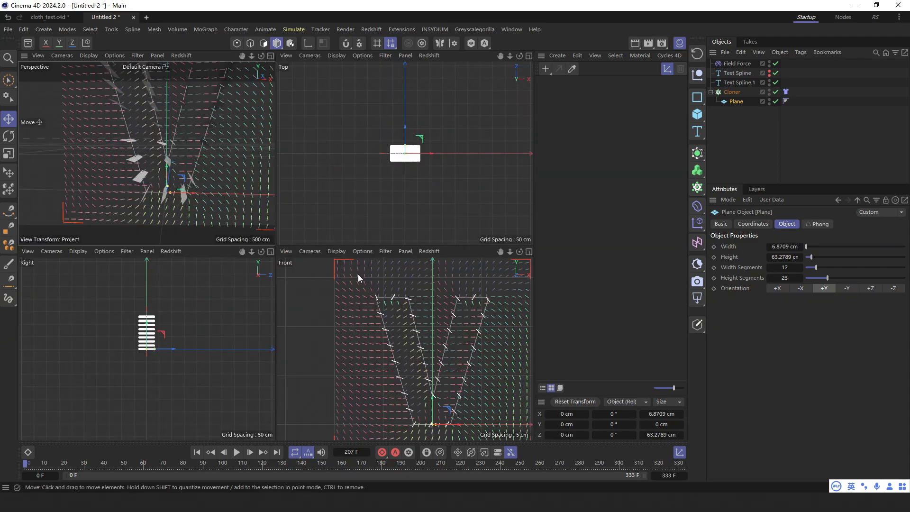
pyautogui.middleClick(366, 279)
pyautogui.scroll(-1, 376, 287)
pyautogui.click(747, 91)
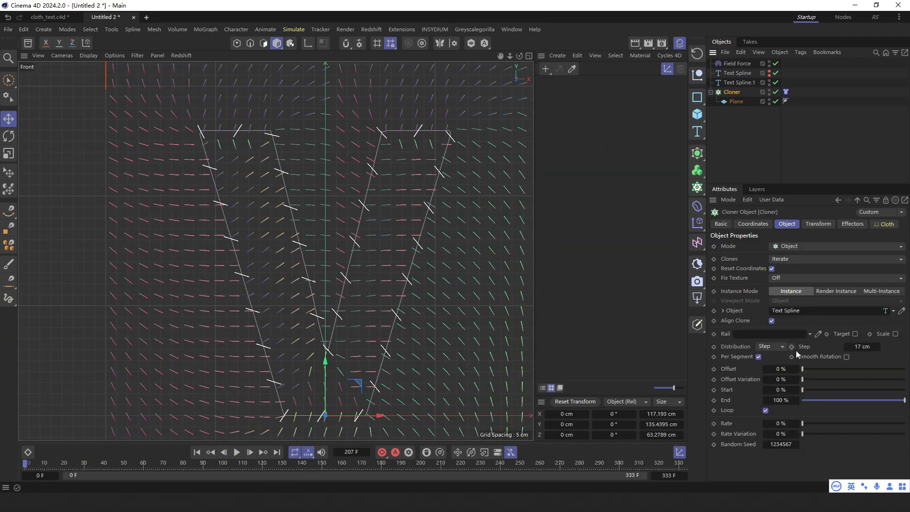
pyautogui.click(842, 345)
pyautogui.click(846, 347)
pyautogui.click(846, 348)
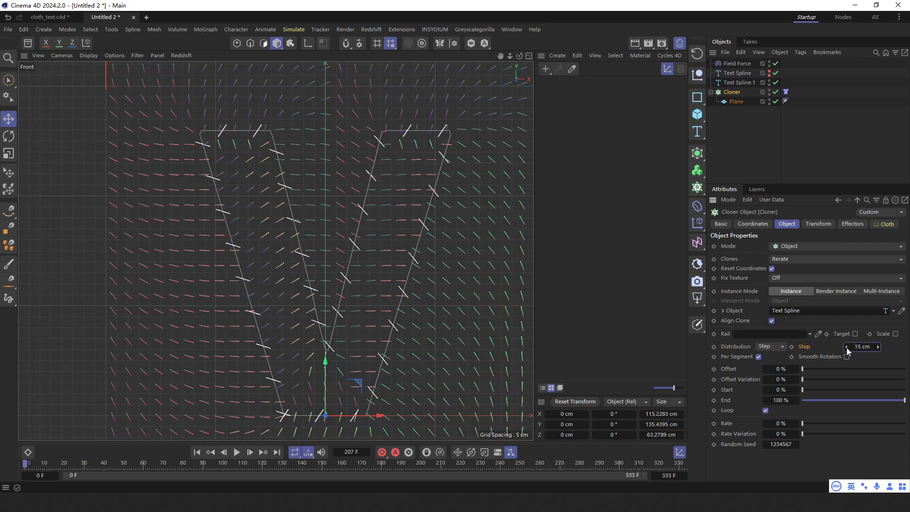
pyautogui.click(847, 348)
pyautogui.click(847, 348)
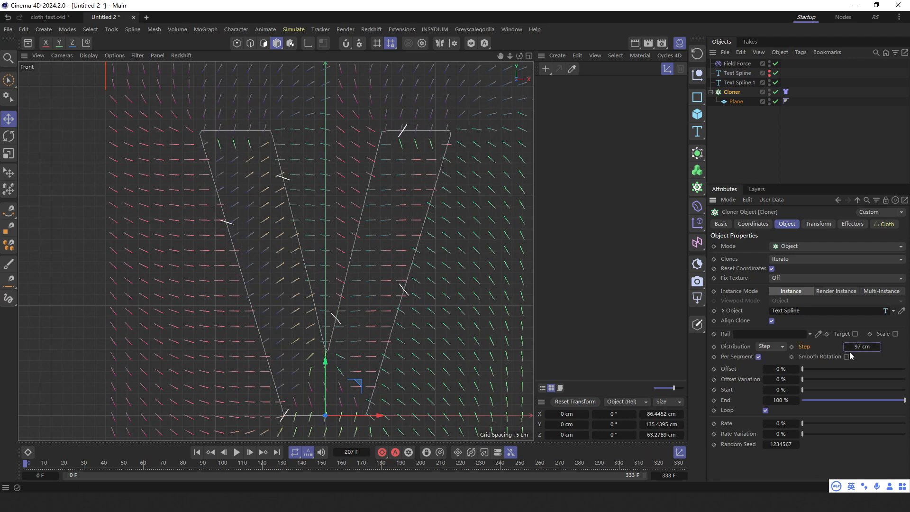
pyautogui.keyDown('alt'); pyautogui.moveTo(404, 299); pyautogui.dragTo(402, 264, button='middle'); pyautogui.keyUp('alt')
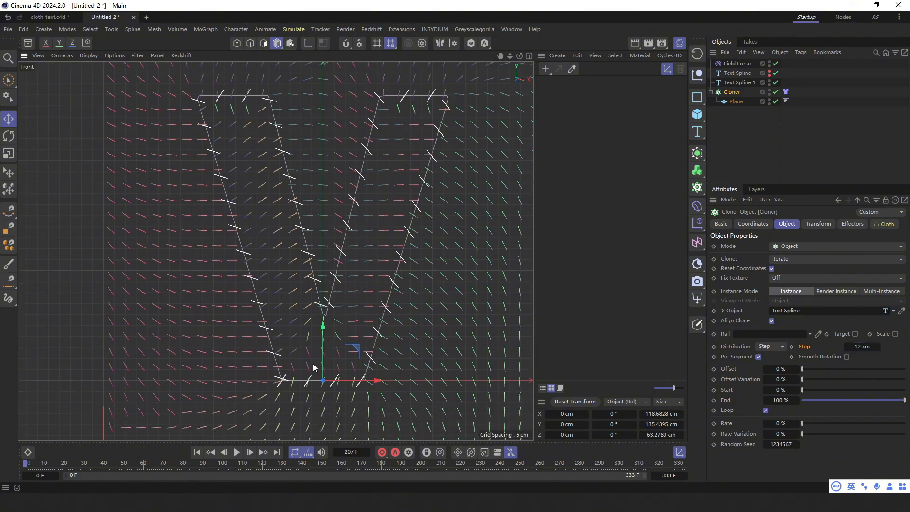
pyautogui.click(846, 346)
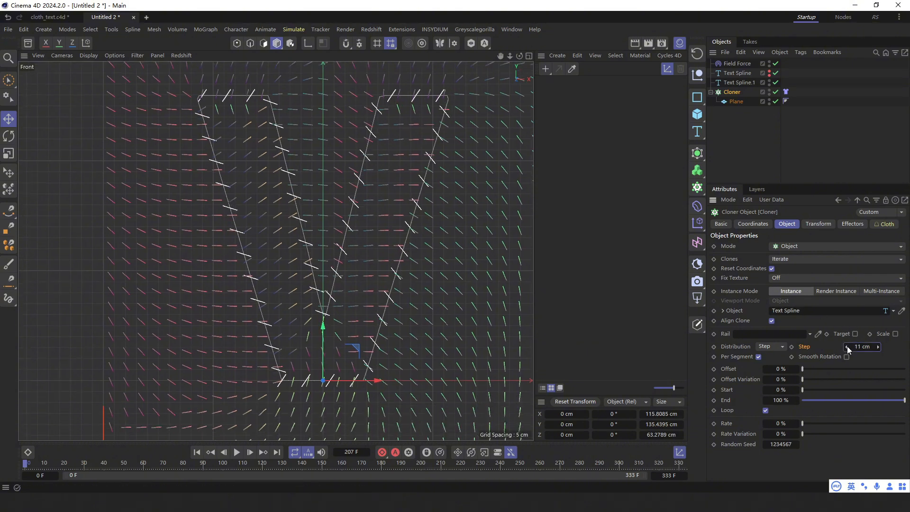
# Play the simulation of the smaller, denser clones in an angled perspective view.
pyautogui.middleClick(321, 274)
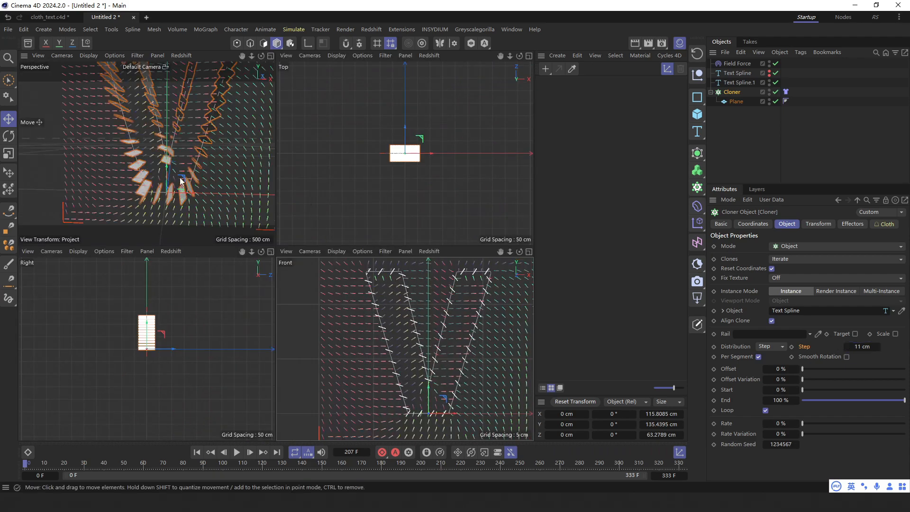
pyautogui.middleClick(181, 181)
pyautogui.moveTo(353, 208)
pyautogui.keyDown('alt'); pyautogui.mouseDown()
pyautogui.moveTo(343, 303)
pyautogui.moveTo(307, 315)
pyautogui.mouseUp(); pyautogui.keyUp('alt')
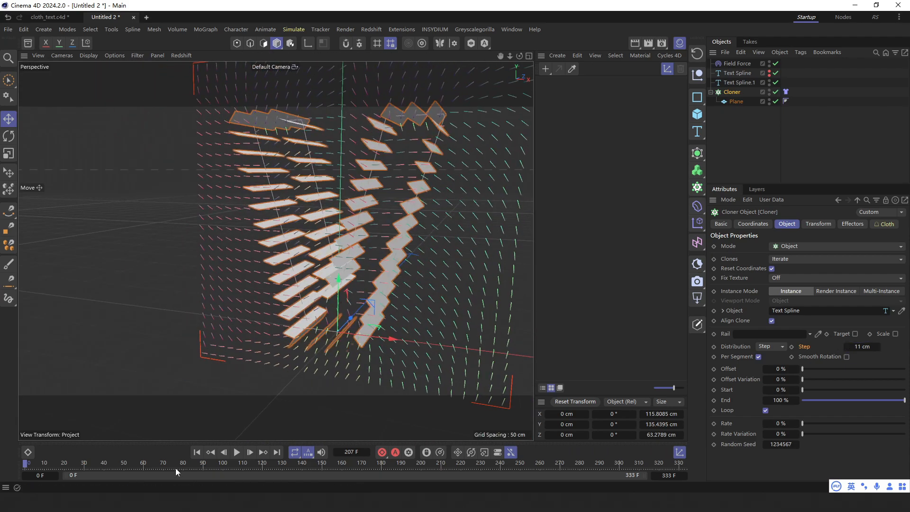
pyautogui.click(237, 453)
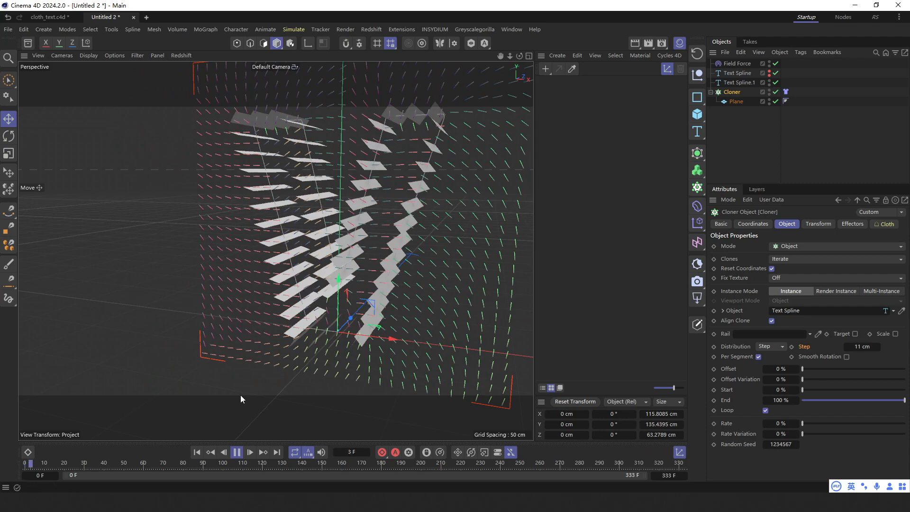
# Pause the running simulation and set the Bendiness of the Cloner's Cloth tag to 700.
pyautogui.keyDown('alt'); pyautogui.moveTo(322, 285); pyautogui.dragTo(377, 278); pyautogui.keyUp('alt')
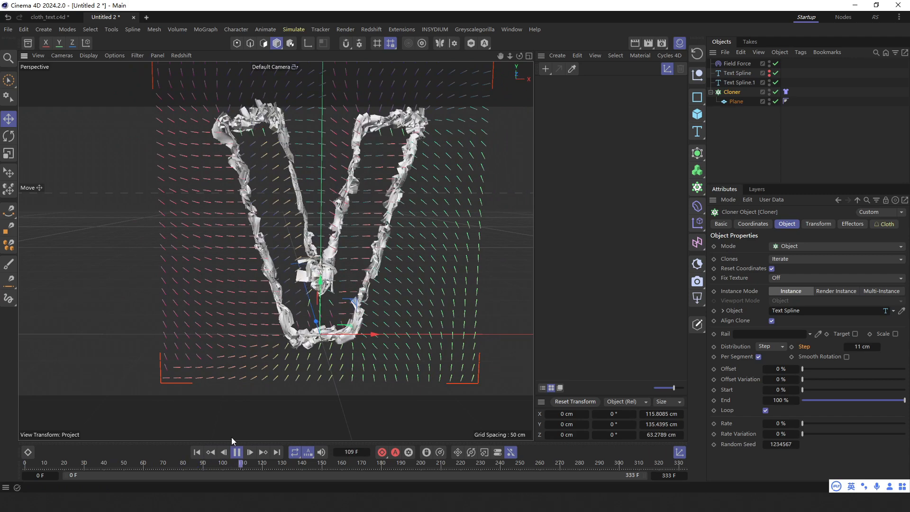
pyautogui.click(237, 452)
pyautogui.click(786, 92)
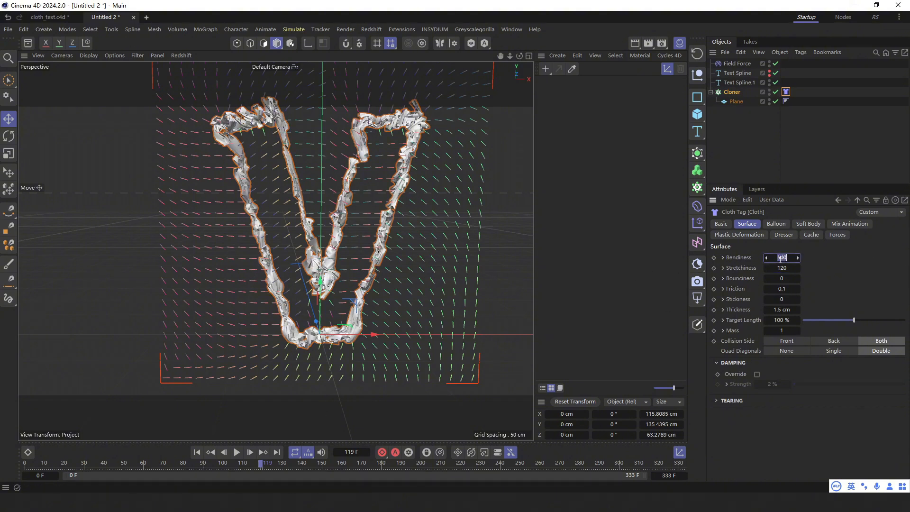
pyautogui.write('7')
pyautogui.press('Return')
# Replay the cloth simulation from the first frame with the new bendiness, pausing it partway.
pyautogui.click(197, 453)
pyautogui.click(237, 452)
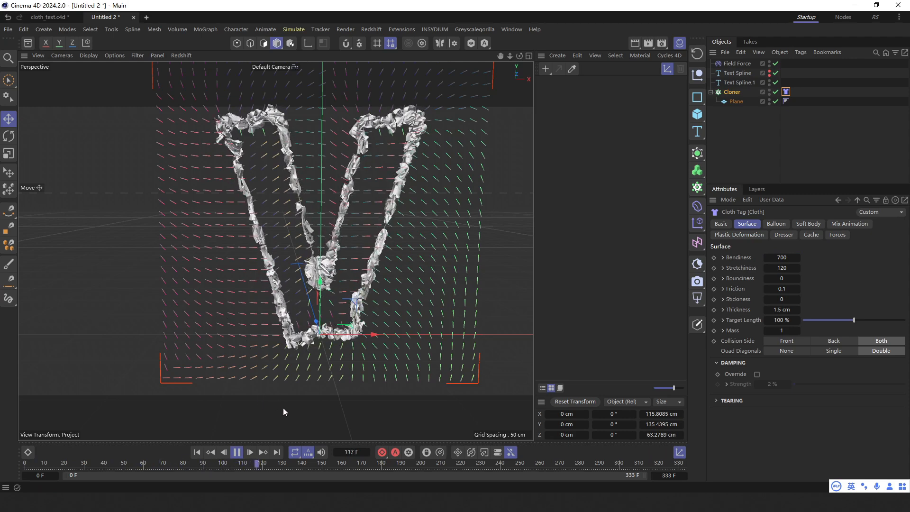
pyautogui.click(236, 452)
# Return to the first frame and scale Text Spline and Text Spline.1 together up to about 106%.
pyautogui.click(196, 452)
pyautogui.keyDown('alt'); pyautogui.moveTo(327, 326); pyautogui.dragTo(359, 268); pyautogui.keyUp('alt')
pyautogui.scroll(4, 352, 275)
pyautogui.click(737, 73)
pyautogui.keyDown('shift'); pyautogui.click(743, 85); pyautogui.keyUp('shift')
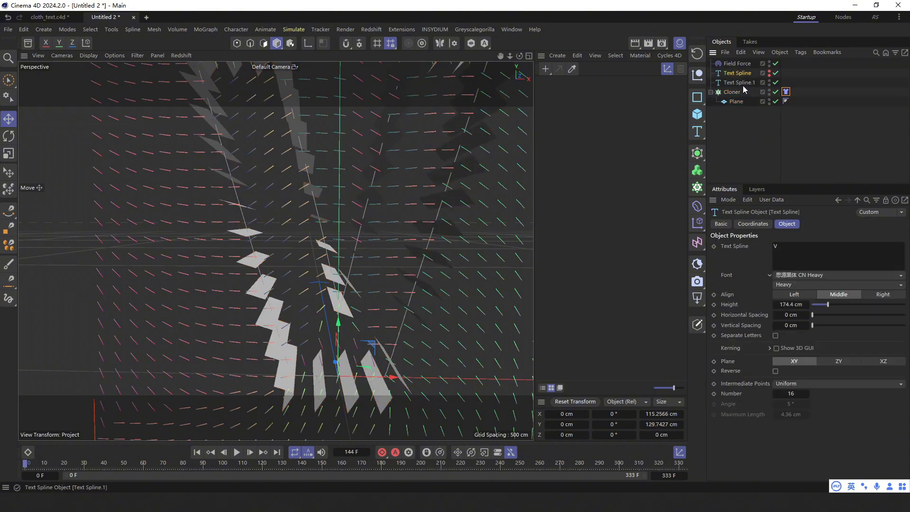
pyautogui.press('t')
pyautogui.moveTo(383, 197); pyautogui.dragTo(416, 194)
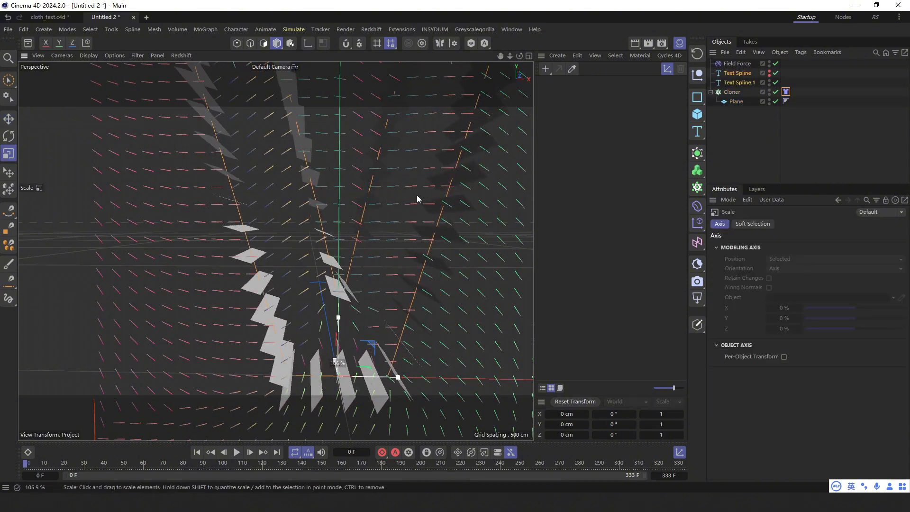
pyautogui.scroll(-2, 370, 258)
pyautogui.keyDown('alt'); pyautogui.moveTo(357, 265); pyautogui.dragTo(325, 299); pyautogui.keyUp('alt')
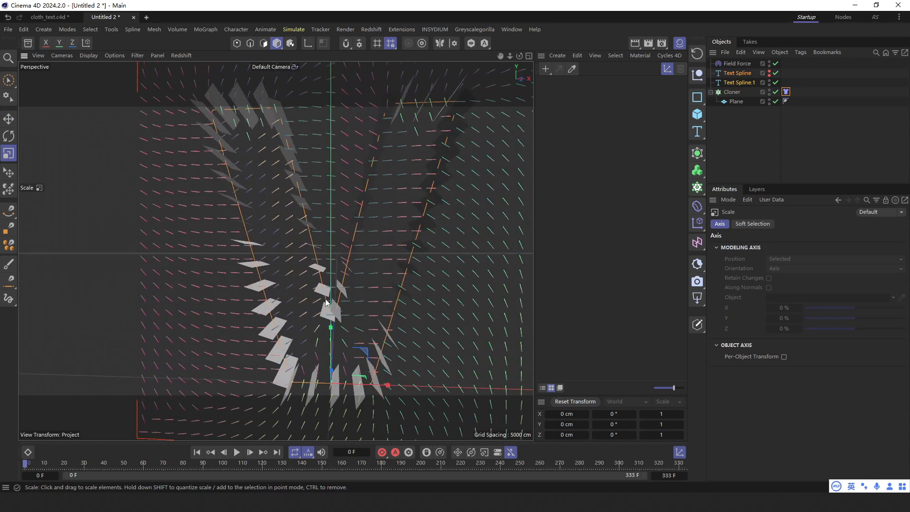
# Scale the cloned Plane's width up to about 10.7 cm, keeping its height.
pyautogui.click(737, 102)
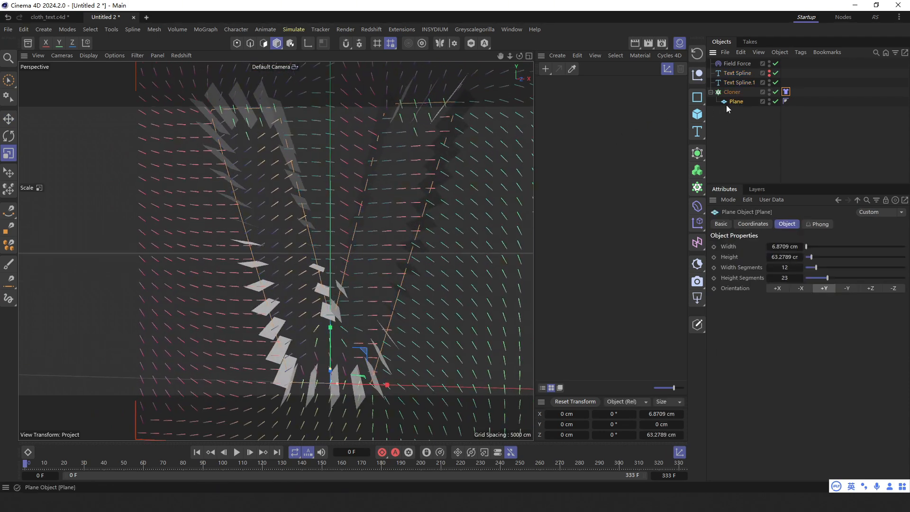
pyautogui.press('t')
pyautogui.scroll(2, 340, 391)
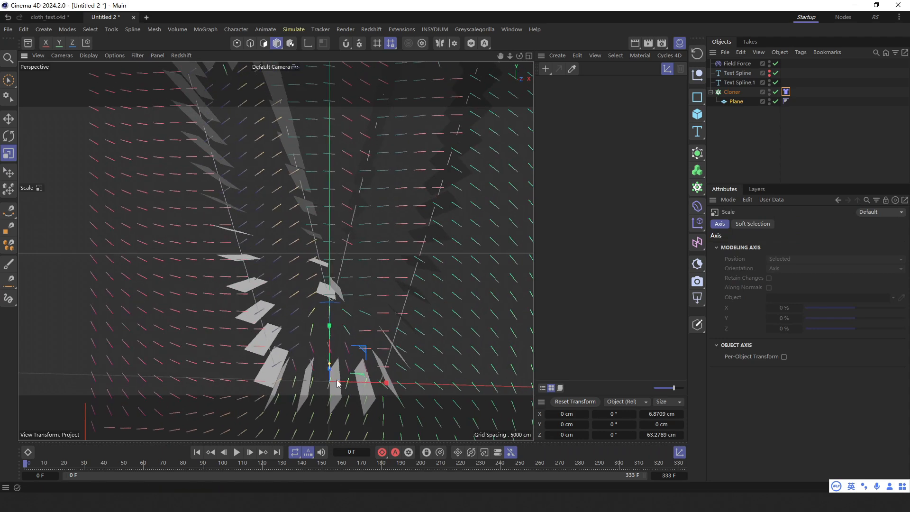
pyautogui.scroll(-3, 311, 347)
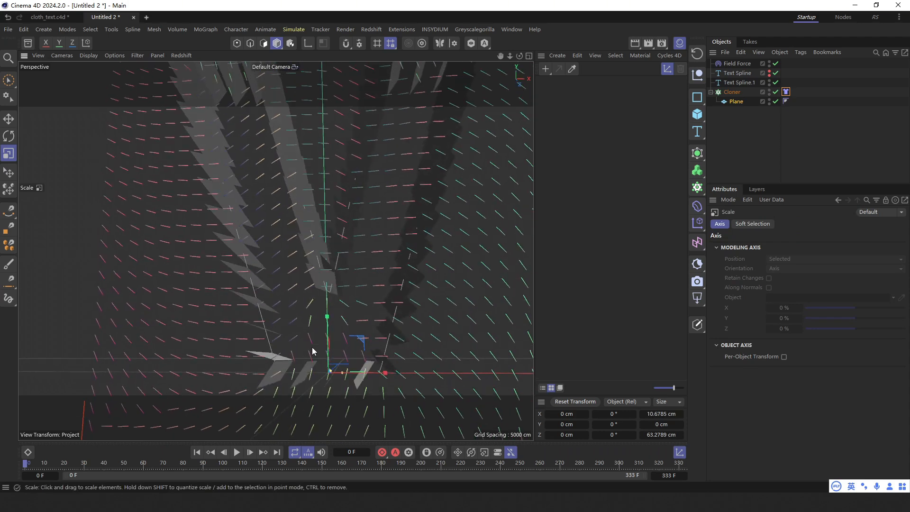
# Adjust the Cloner's transform rotation to H 50°, P 90° and B 8°, judging the clone angles in the front view.
pyautogui.middleClick(320, 342)
pyautogui.middleClick(345, 307)
pyautogui.press('e')
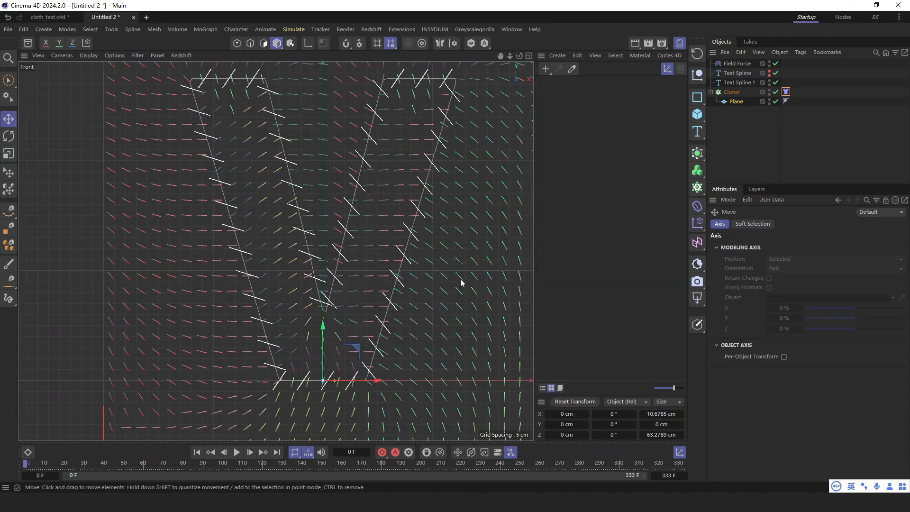
pyautogui.click(719, 91)
pyautogui.click(811, 225)
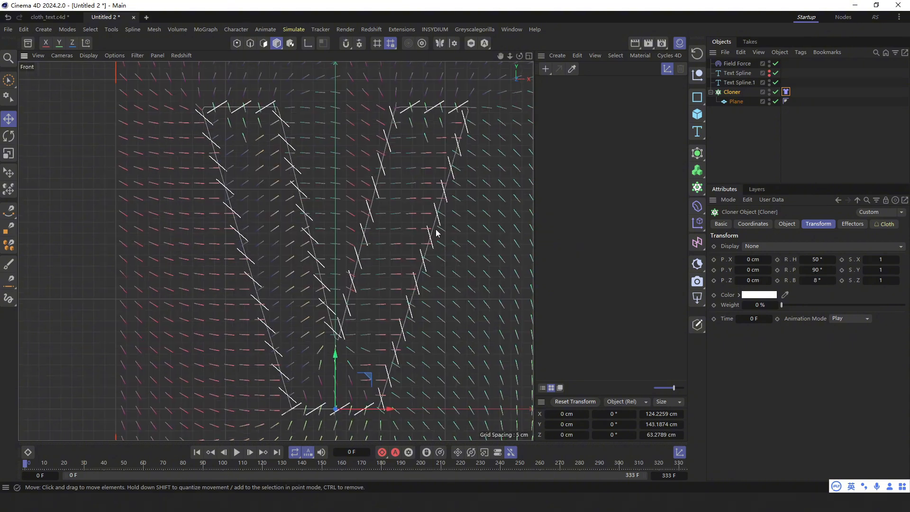
# Return to the perspective view and set the Plane to 17 width segments and 27 height segments, then deselect it.
pyautogui.middleClick(312, 194)
pyautogui.middleClick(214, 187)
pyautogui.scroll(-5, 405, 200)
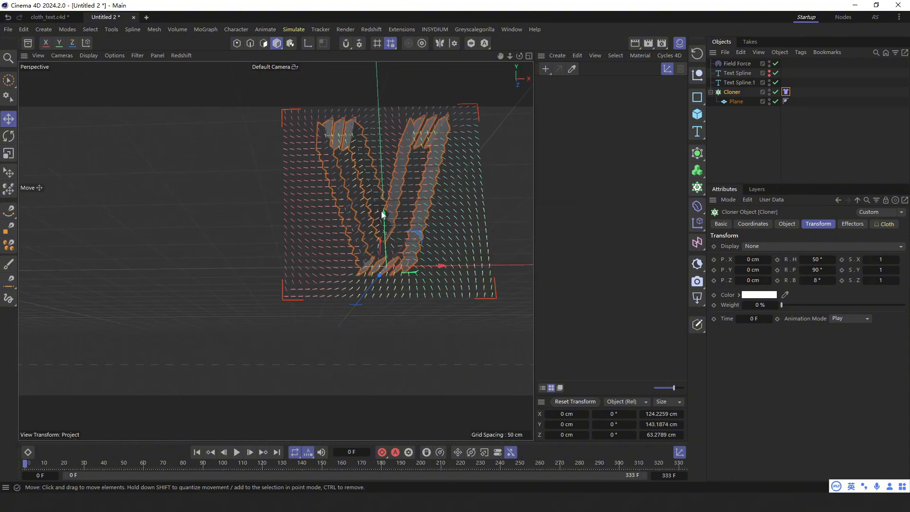
pyautogui.keyDown('alt'); pyautogui.moveTo(396, 207); pyautogui.dragTo(345, 243, button='middle'); pyautogui.keyUp('alt')
pyautogui.keyDown('alt'); pyautogui.moveTo(345, 243); pyautogui.dragTo(328, 253); pyautogui.keyUp('alt')
pyautogui.click(737, 102)
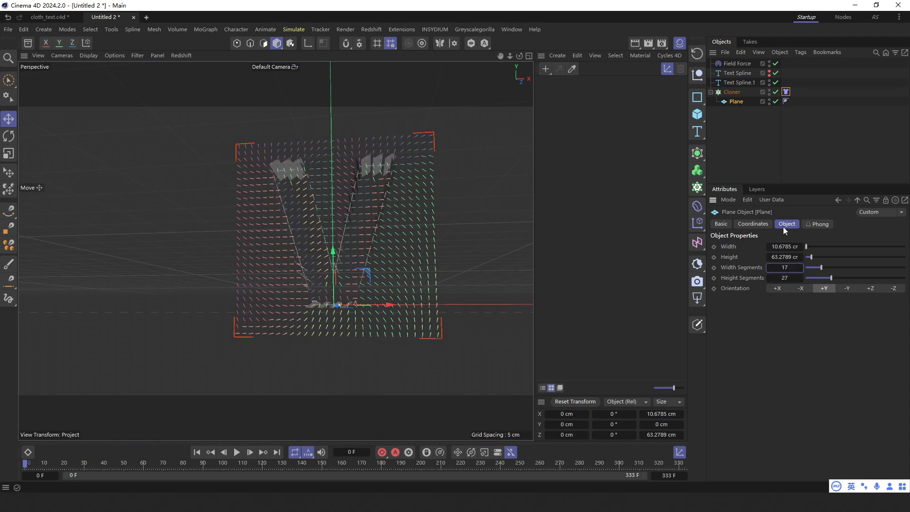
pyautogui.click(784, 158)
# Play the simulation of the wider, denser planes while viewing the V from several angles, then pause it.
pyautogui.keyDown('alt'); pyautogui.moveTo(354, 249); pyautogui.dragTo(350, 231); pyautogui.keyUp('alt')
pyautogui.scroll(4, 351, 230)
pyautogui.keyDown('alt'); pyautogui.moveTo(353, 229); pyautogui.dragTo(312, 276, button='middle'); pyautogui.keyUp('alt')
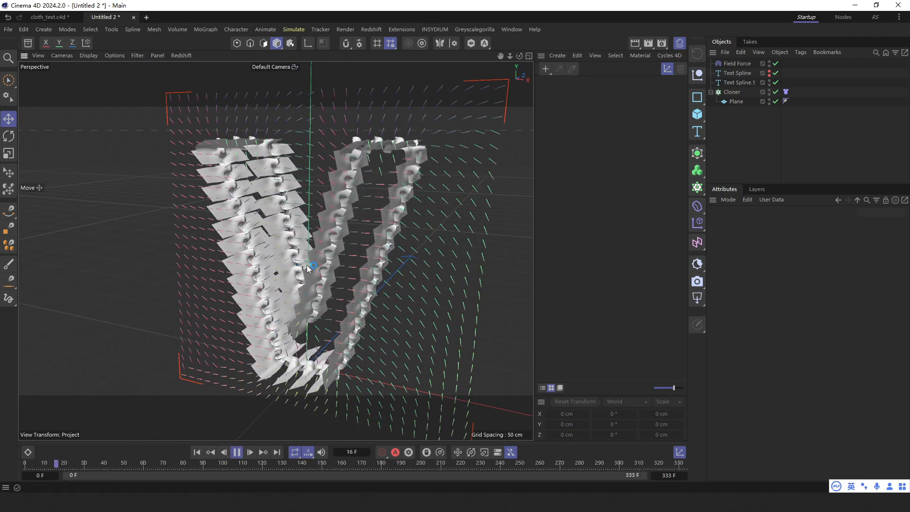
pyautogui.keyDown('alt'); pyautogui.moveTo(307, 261); pyautogui.dragTo(328, 264); pyautogui.keyUp('alt')
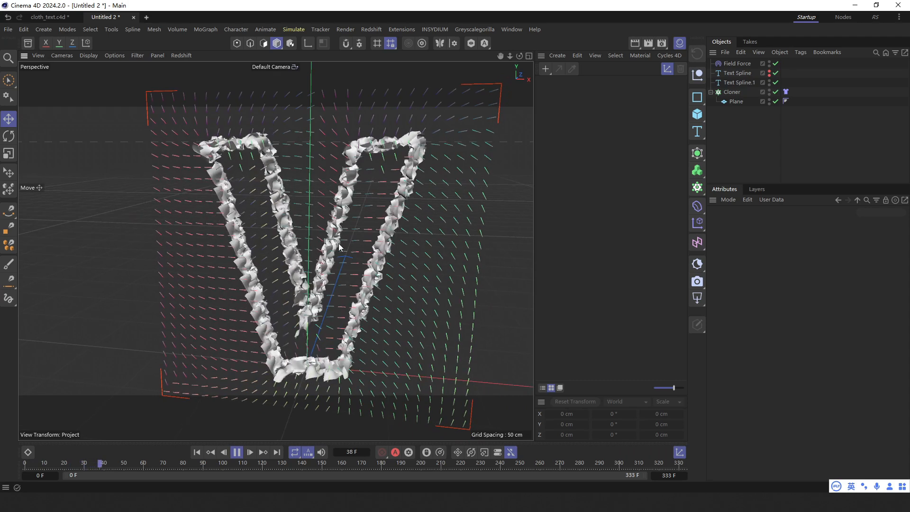
pyautogui.keyDown('alt'); pyautogui.moveTo(328, 265); pyautogui.dragTo(356, 262); pyautogui.keyUp('alt')
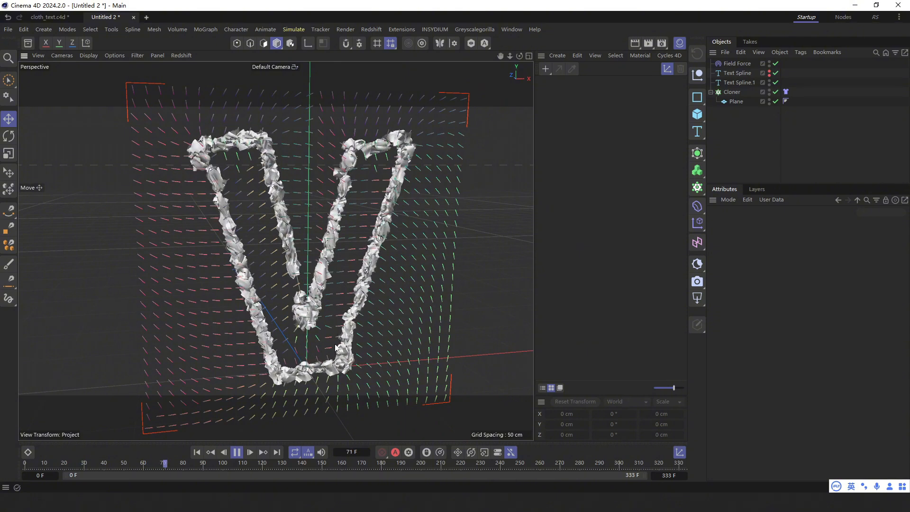
pyautogui.click(237, 452)
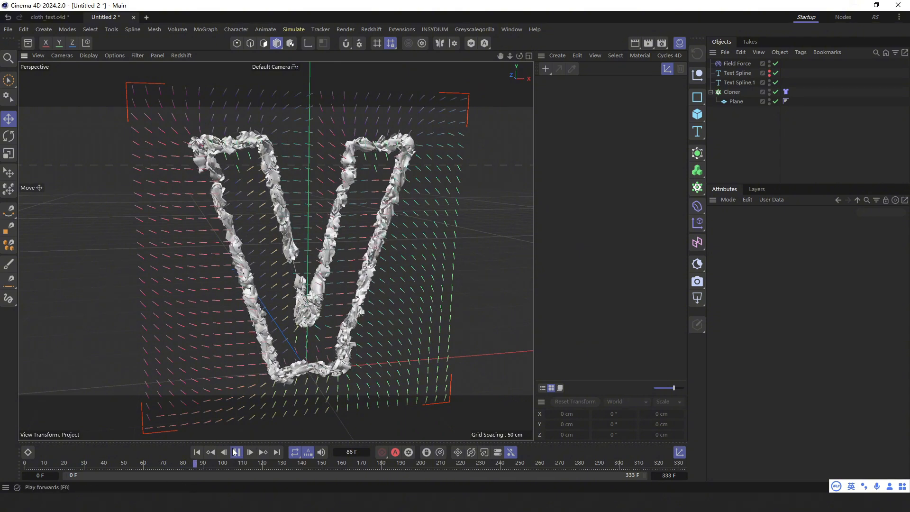
# Set the Cloth tag's Friction to 0.01, replay the simulation from the start, and return to the first frame.
pyautogui.click(786, 92)
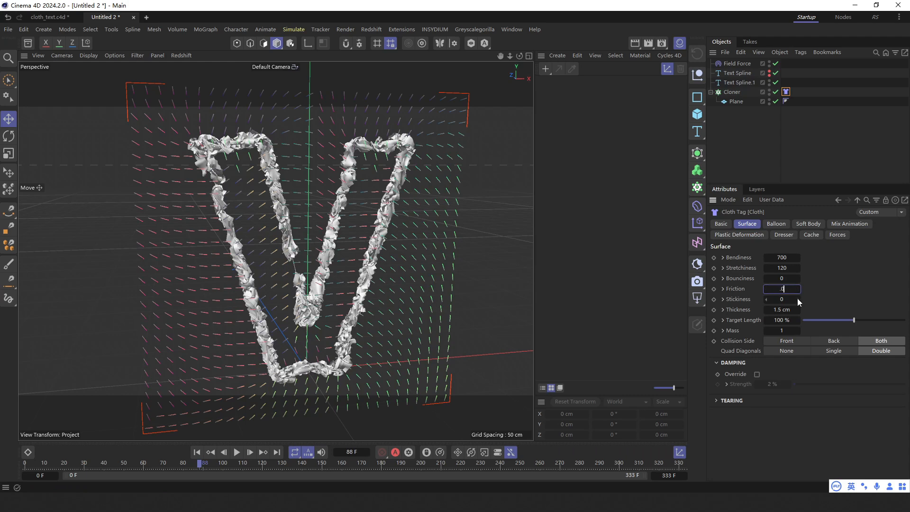
pyautogui.click(197, 452)
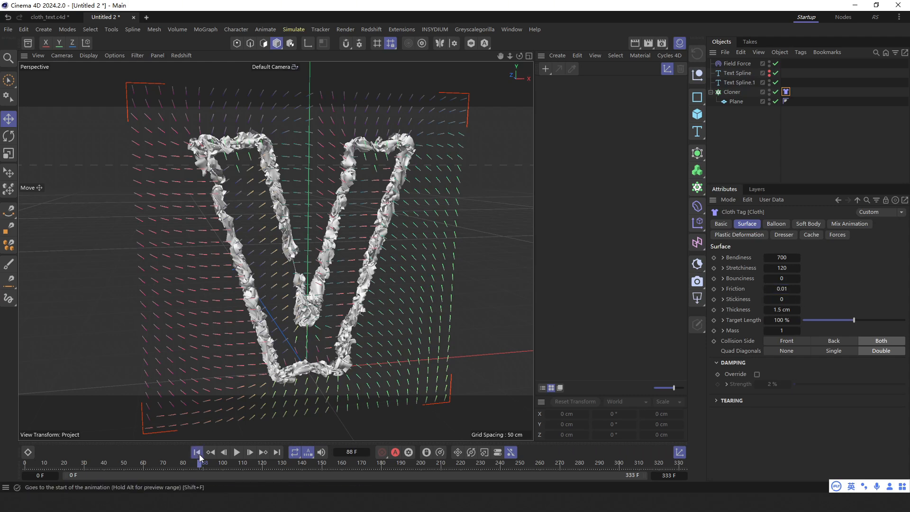
pyautogui.click(236, 452)
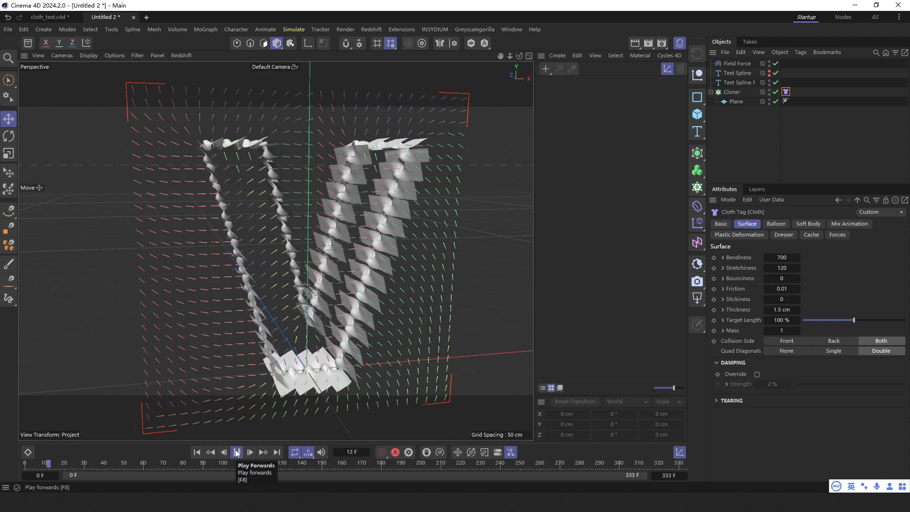
pyautogui.keyDown('alt'); pyautogui.moveTo(288, 290); pyautogui.dragTo(197, 225); pyautogui.keyUp('alt')
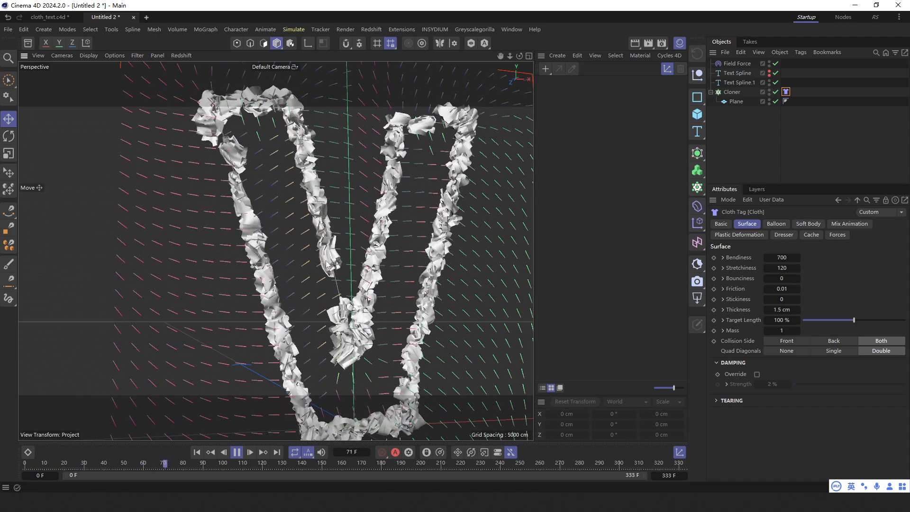
pyautogui.scroll(-3, 324, 325)
pyautogui.keyDown('alt'); pyautogui.moveTo(324, 324); pyautogui.dragTo(317, 349); pyautogui.keyUp('alt')
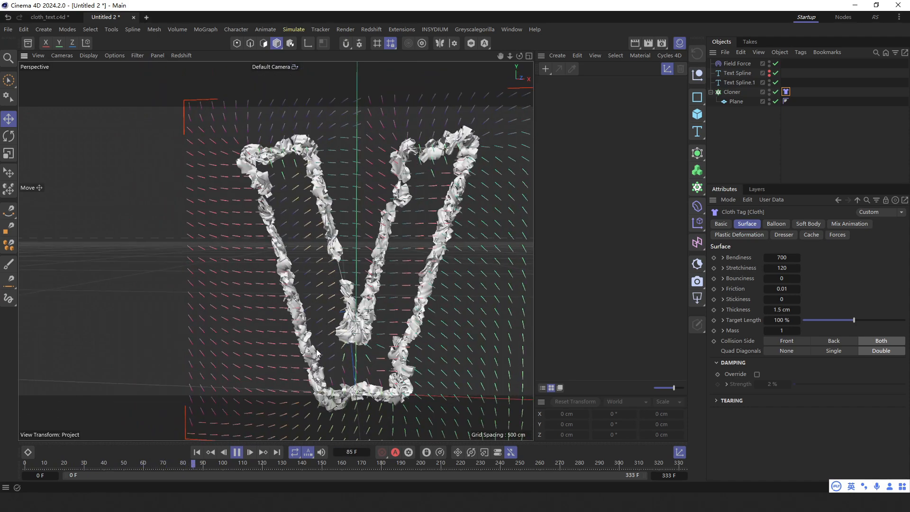
pyautogui.click(237, 453)
pyautogui.click(196, 452)
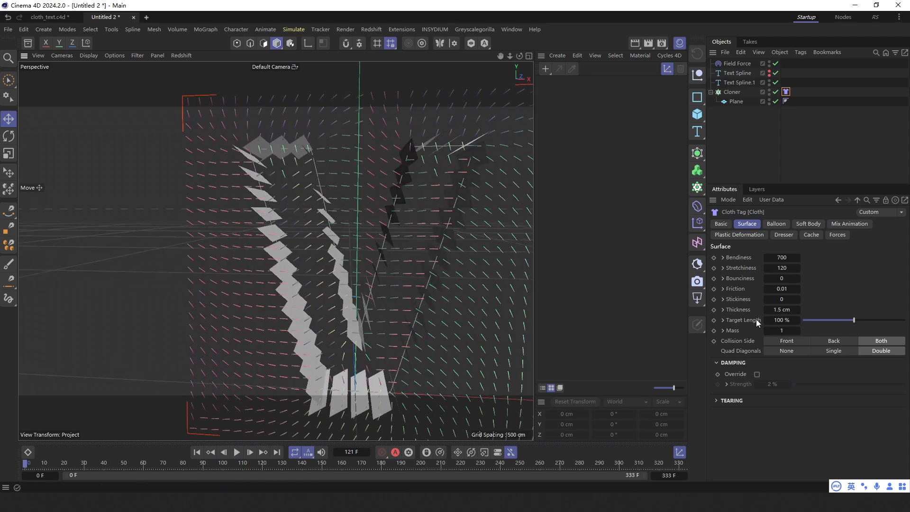
# Add a Random Field to the Field Force's field list and set its blending to Add.
pyautogui.click(730, 65)
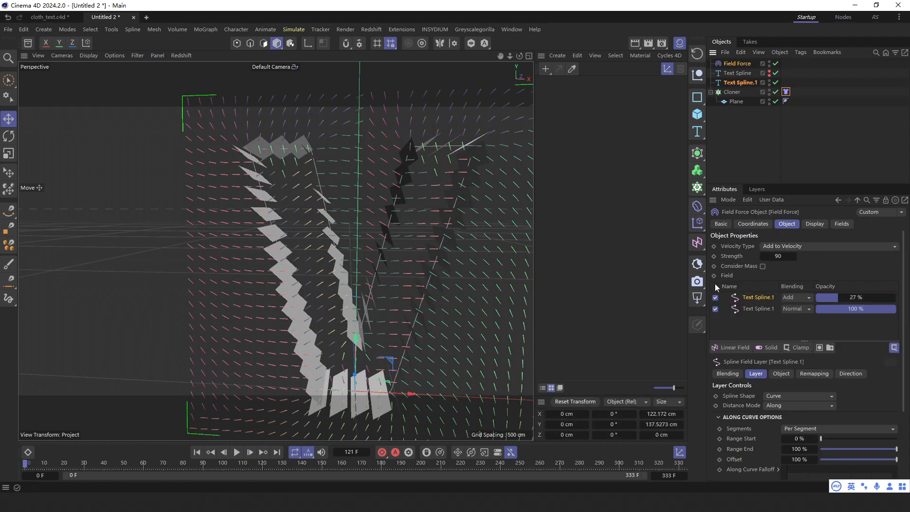
pyautogui.click(733, 345)
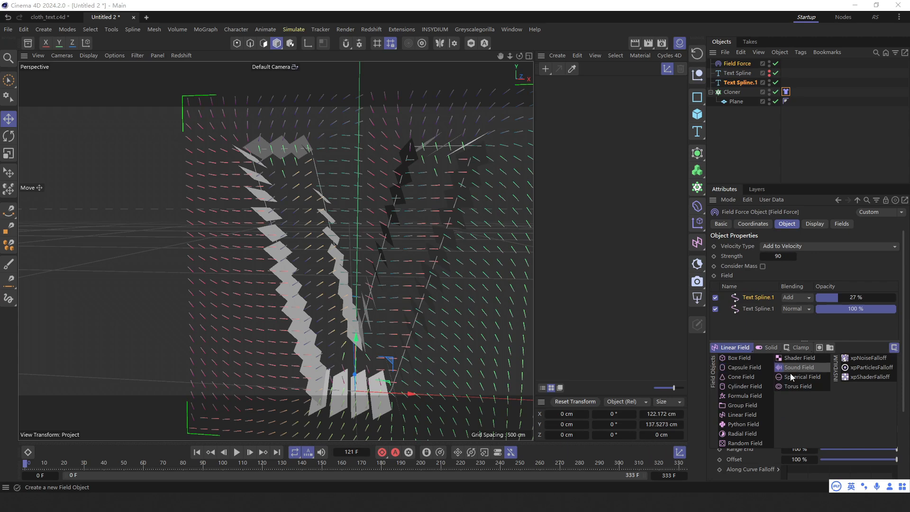
pyautogui.click(743, 442)
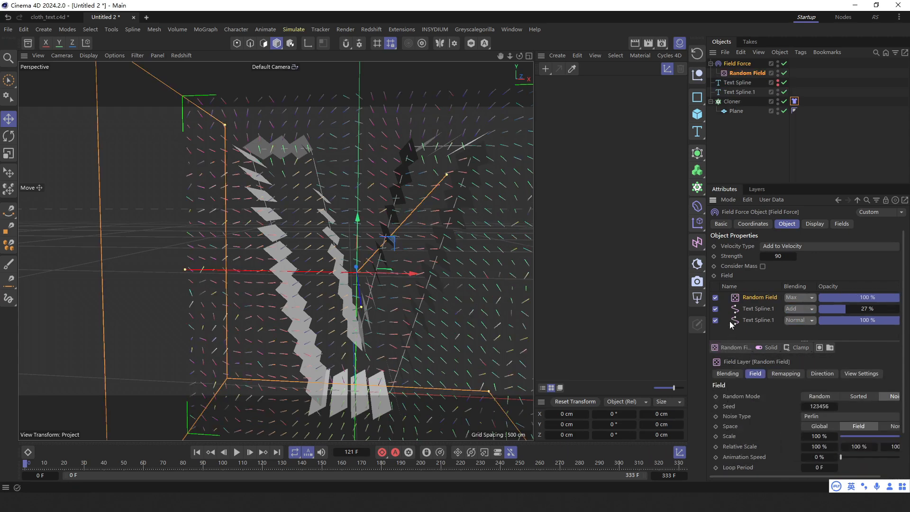
pyautogui.click(800, 297)
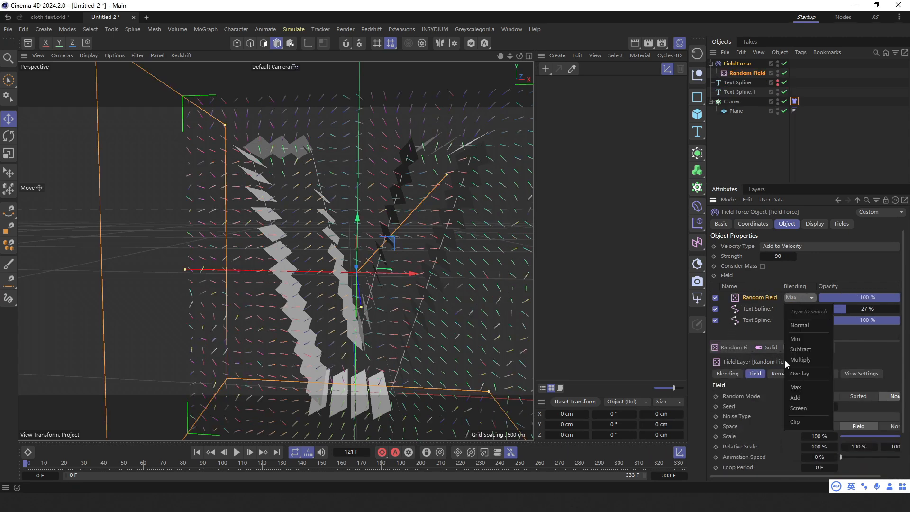
pyautogui.scroll(-5, 463, 309)
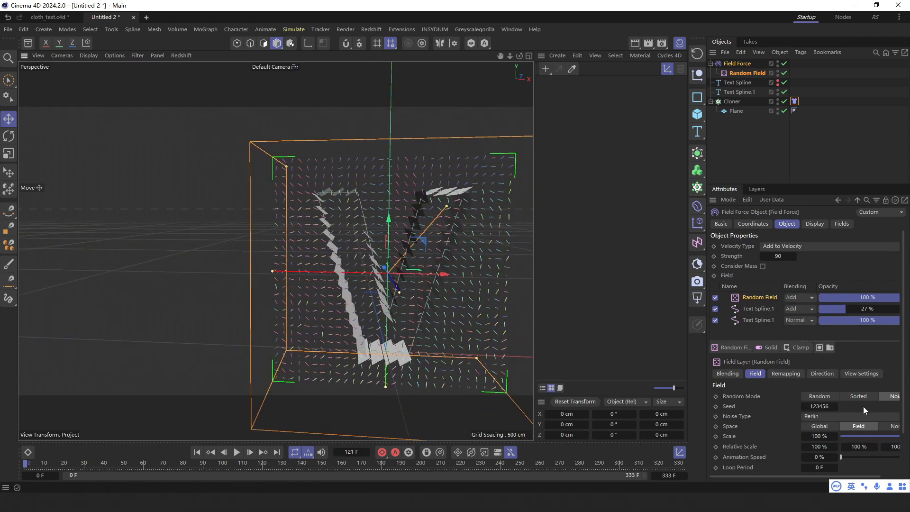
# Set the Random Field's Animation Speed to 60% and play the simulation from the start, pausing it partway.
pyautogui.scroll(-2, 747, 417)
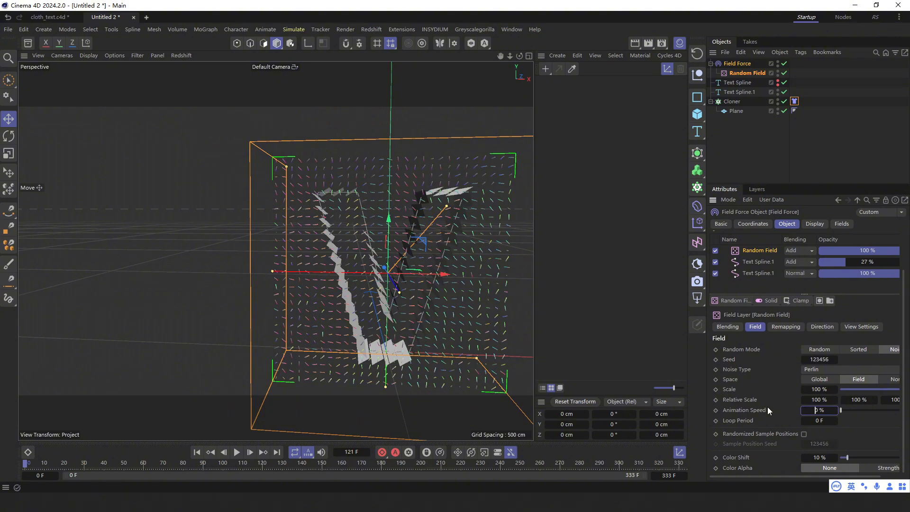
pyautogui.write('60')
pyautogui.press('Return')
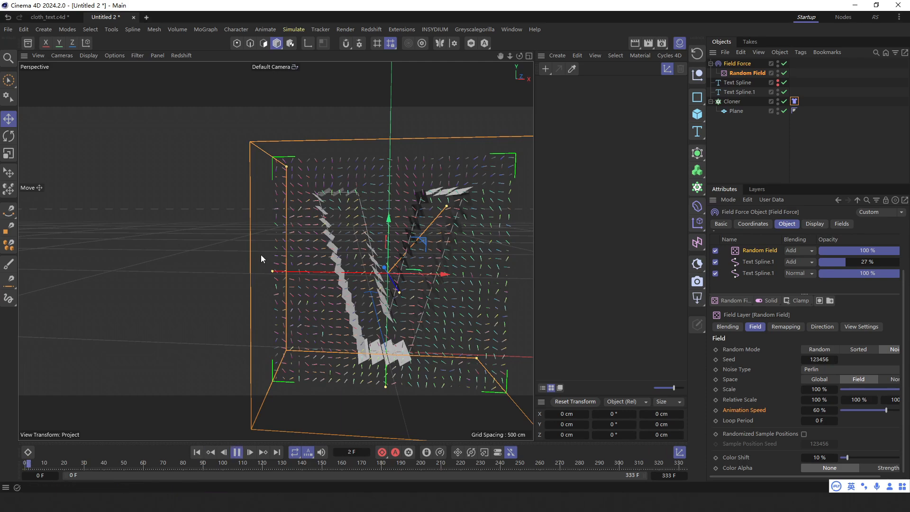
pyautogui.keyDown('alt'); pyautogui.moveTo(382, 245); pyautogui.dragTo(355, 220, button='middle'); pyautogui.keyUp('alt')
pyautogui.scroll(3, 355, 221)
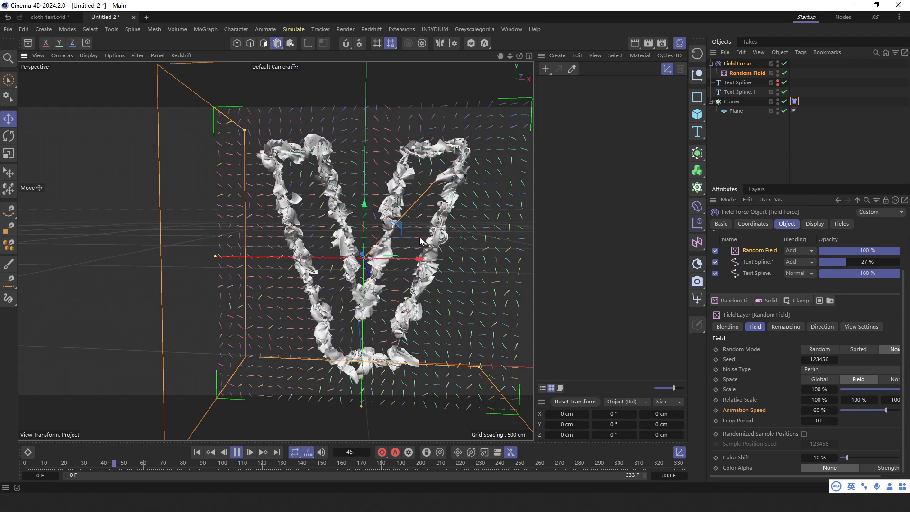
pyautogui.click(240, 453)
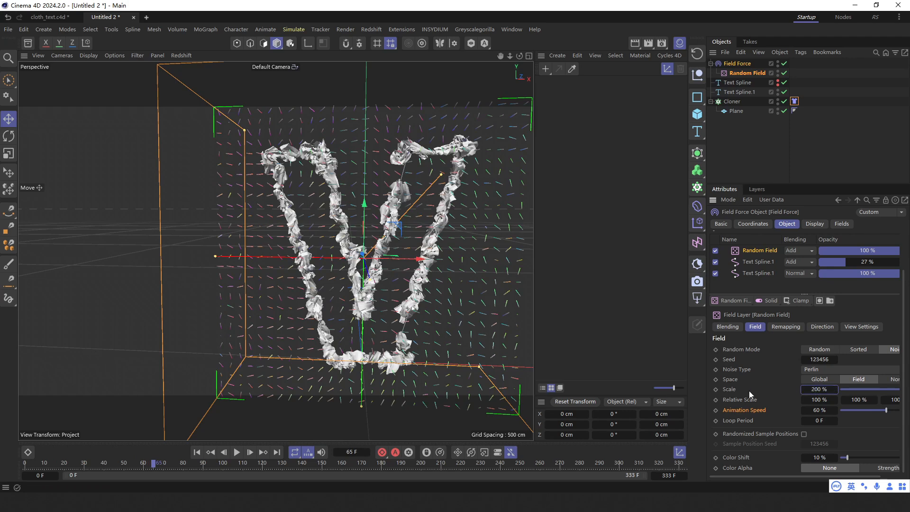
# Set the Random Field's noise Scale to 200% and replay the simulation from the start, viewing it from different angles.
pyautogui.press('Return')
pyautogui.click(196, 453)
pyautogui.click(232, 453)
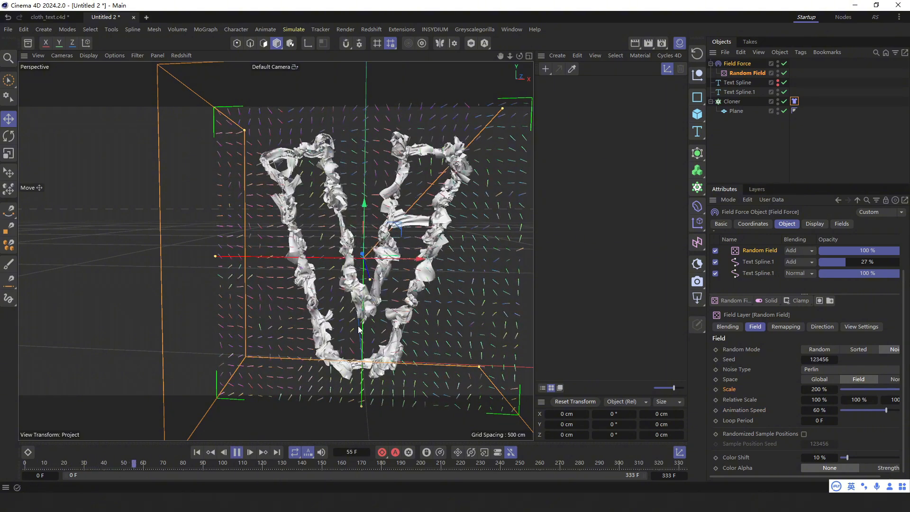
pyautogui.keyDown('alt'); pyautogui.moveTo(372, 268); pyautogui.dragTo(385, 262); pyautogui.keyUp('alt')
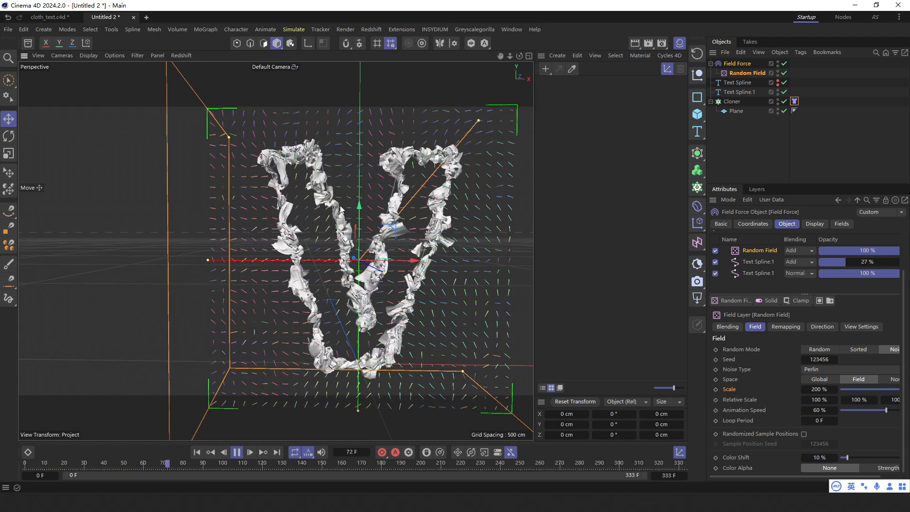
pyautogui.keyDown('alt'); pyautogui.moveTo(386, 225); pyautogui.dragTo(362, 216); pyautogui.keyUp('alt')
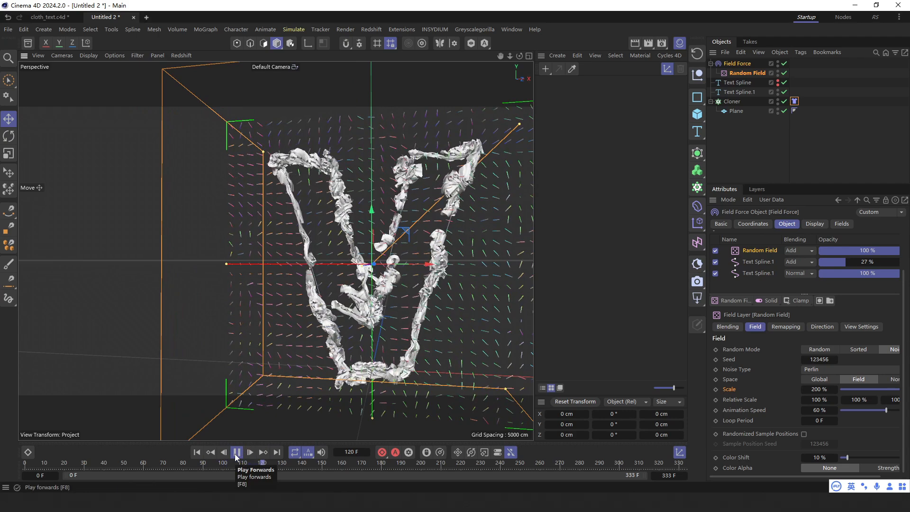
# Stop the simulation, rewind it to the first frame, and set the Cloth tag's Thickness to 1.
pyautogui.click(237, 452)
pyautogui.scroll(10, 348, 270)
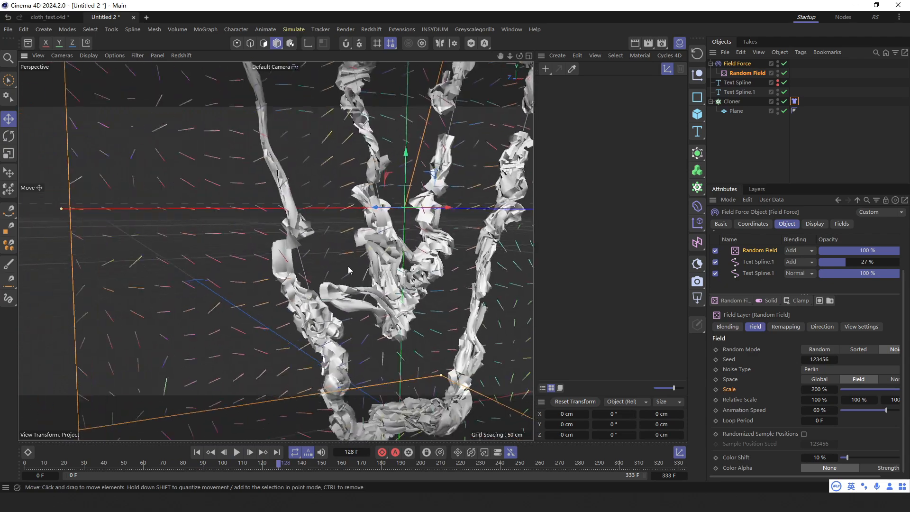
pyautogui.keyDown('alt'); pyautogui.moveTo(349, 267); pyautogui.dragTo(256, 258); pyautogui.keyUp('alt')
pyautogui.scroll(-4, 256, 258)
pyautogui.click(196, 452)
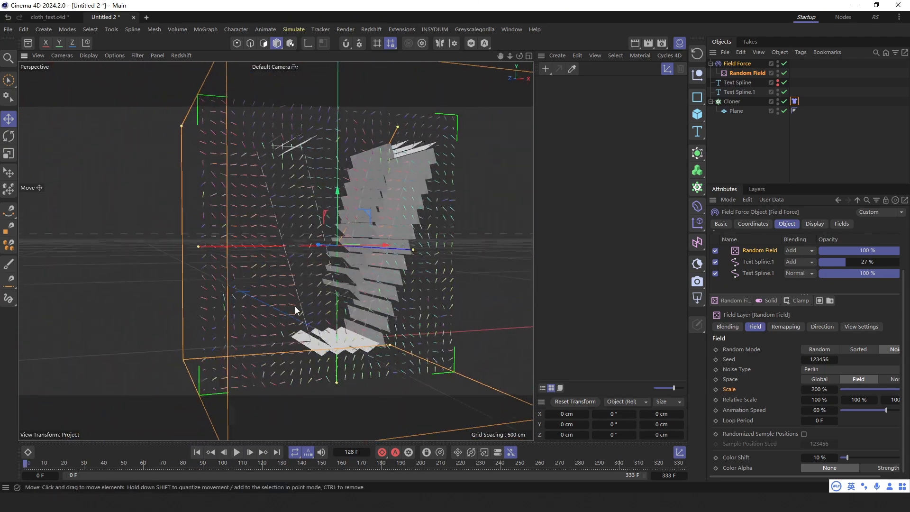
pyautogui.click(794, 101)
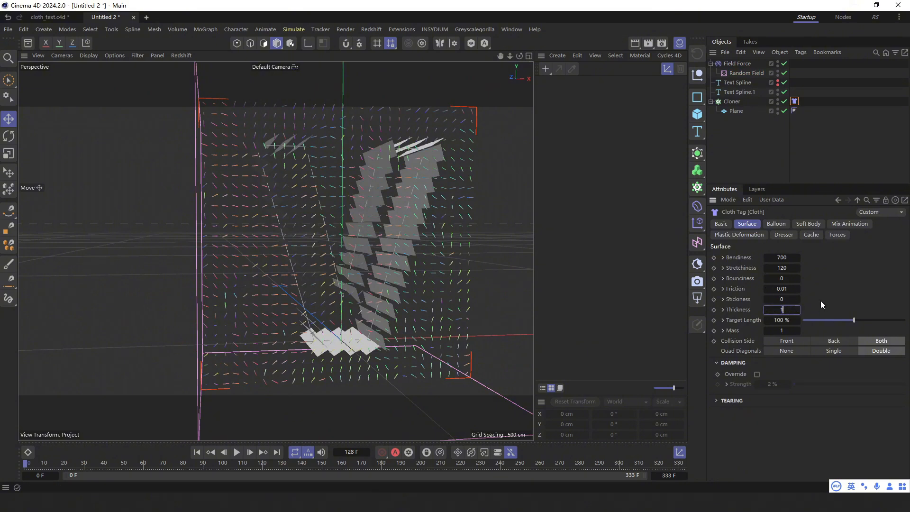
pyautogui.click(762, 153)
# Narrow the cloned Plane to a width of about 15.75 cm in the Front view.
pyautogui.middleClick(464, 231)
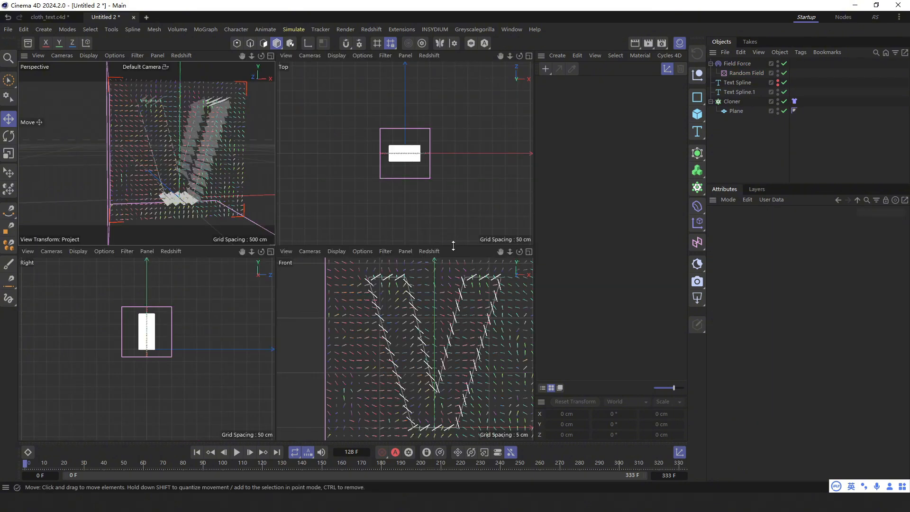
pyautogui.middleClick(421, 323)
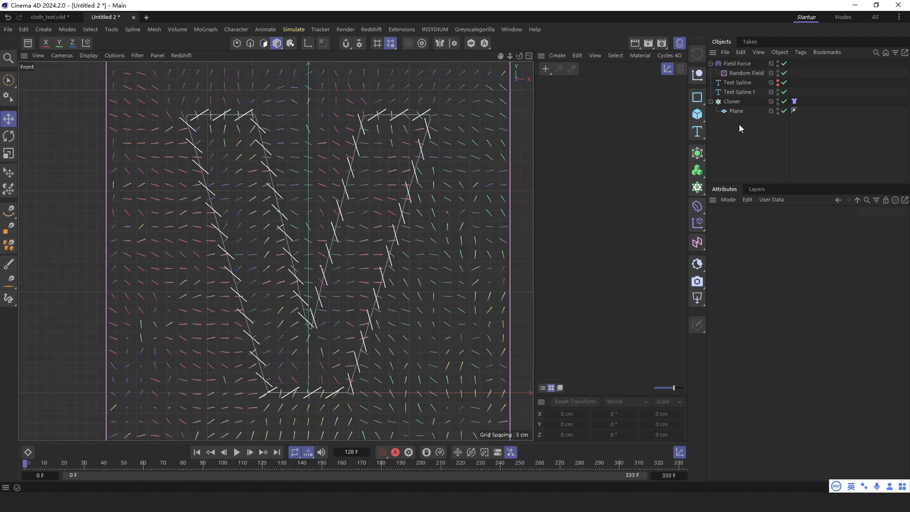
pyautogui.click(736, 109)
pyautogui.scroll(2, 325, 361)
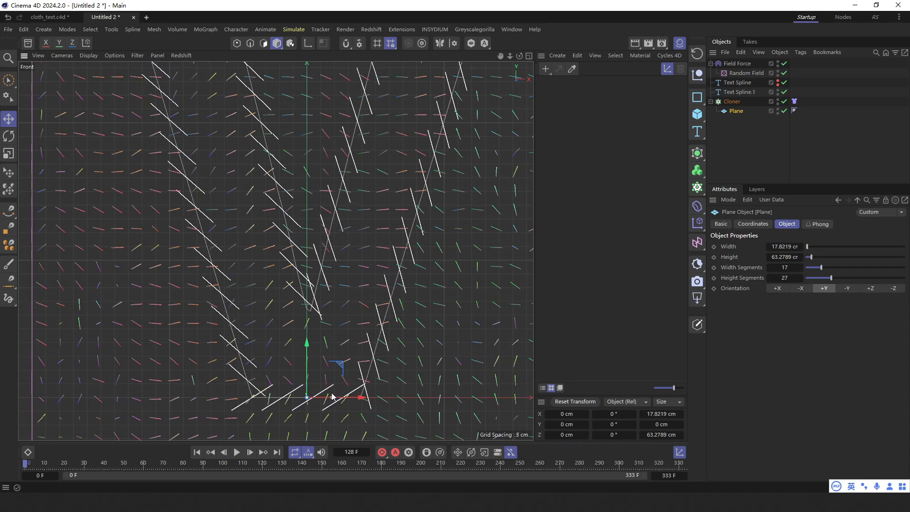
pyautogui.middleClick(313, 308)
# Lengthen the cloned Plane to a height of about 92.17 cm in the Perspective view.
pyautogui.middleClick(352, 189)
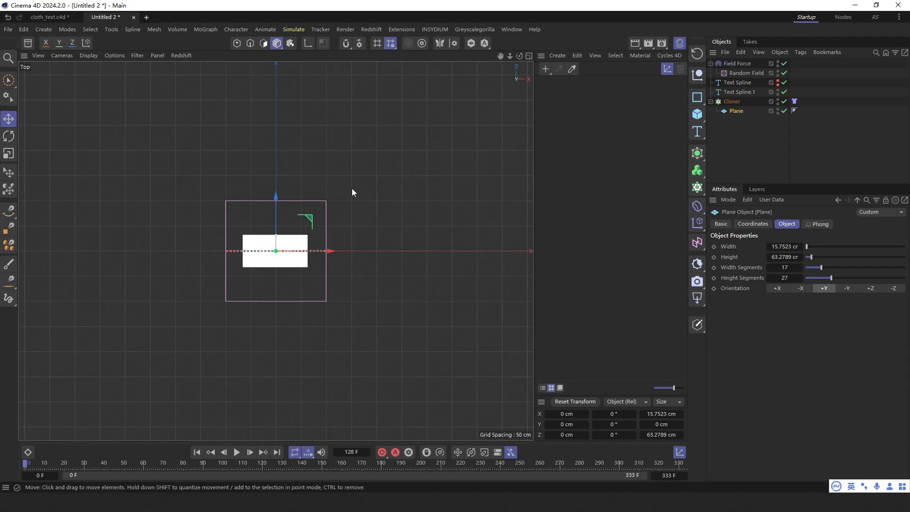
pyautogui.middleClick(232, 217)
pyautogui.middleClick(231, 217)
pyautogui.keyDown('alt'); pyautogui.moveTo(455, 279); pyautogui.dragTo(376, 316); pyautogui.keyUp('alt')
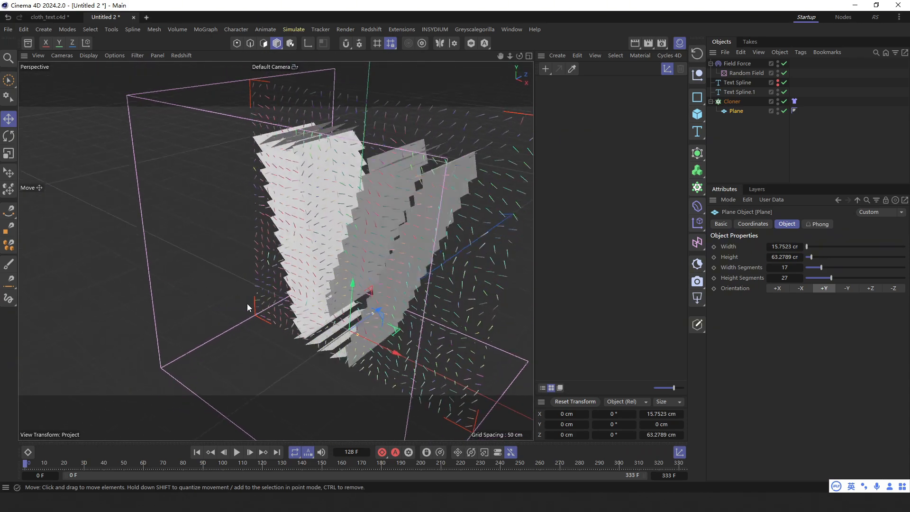
pyautogui.scroll(3, 375, 317)
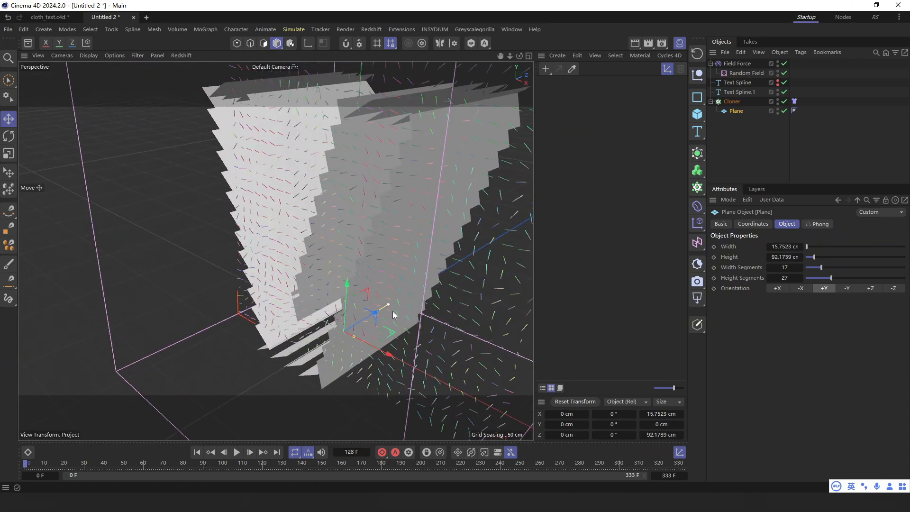
# Set the Cloner's clone rotation to 10° heading and 82° pitch, and inspect the planes in the Perspective view.
pyautogui.middleClick(334, 312)
pyautogui.middleClick(335, 311)
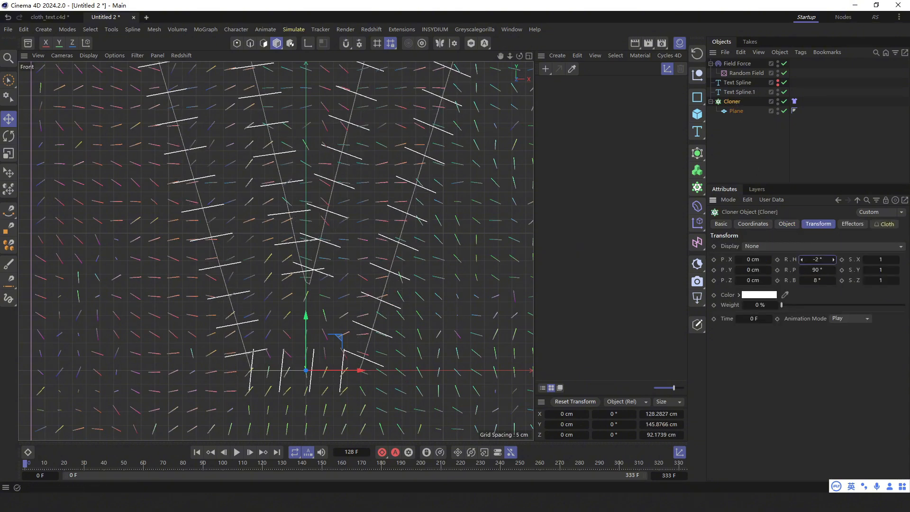
pyautogui.moveTo(821, 270); pyautogui.dragTo(860, 270)
pyautogui.middleClick(180, 316)
pyautogui.middleClick(223, 194)
pyautogui.scroll(-3, 325, 230)
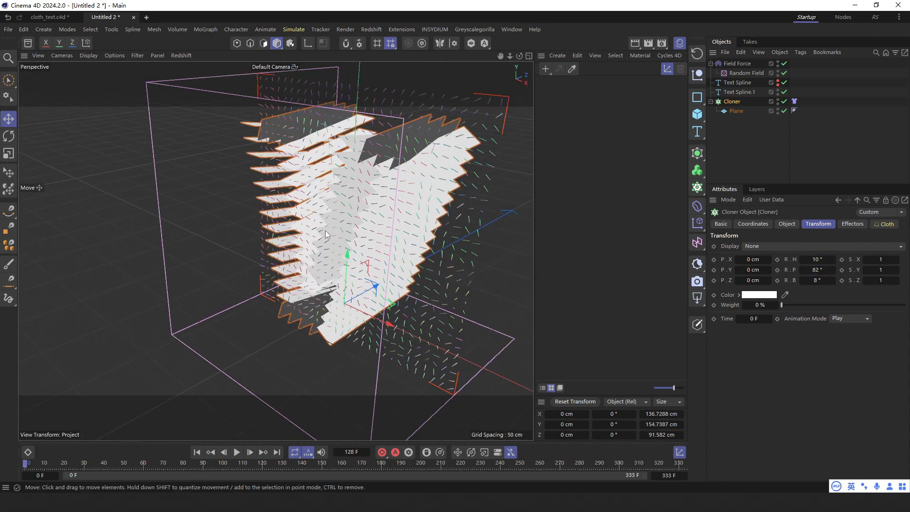
pyautogui.scroll(3, 325, 230)
pyautogui.scroll(-4, 325, 230)
pyautogui.keyDown('alt'); pyautogui.moveTo(325, 231); pyautogui.dragTo(381, 195); pyautogui.keyUp('alt')
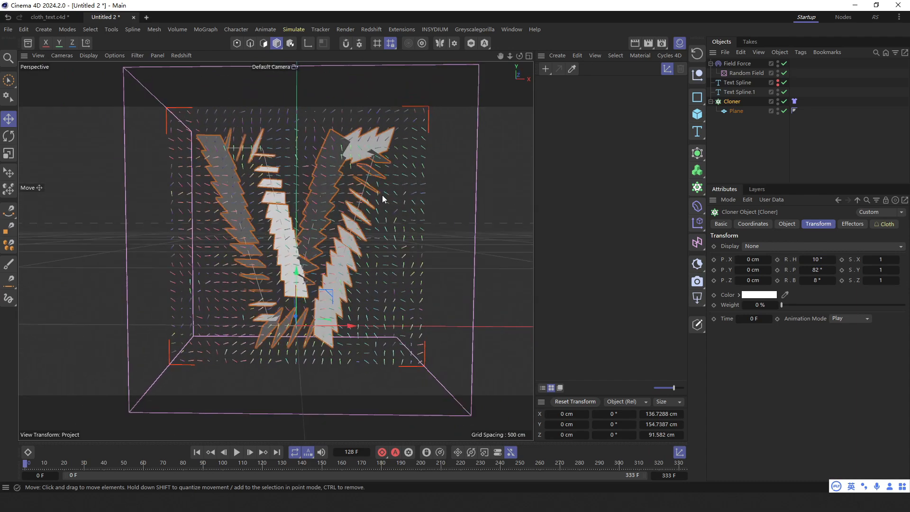
# Lower the Cloner's clone pitch rotation to 73°.
pyautogui.moveTo(816, 272); pyautogui.dragTo(809, 270)
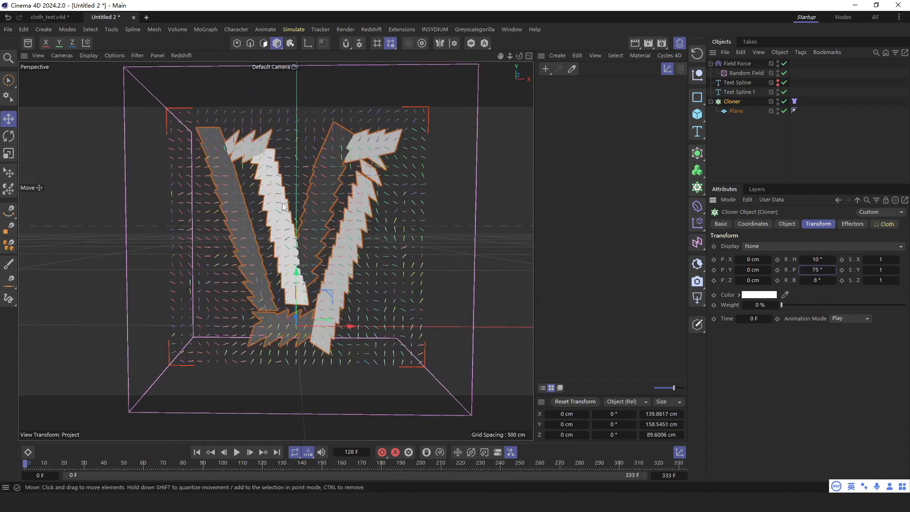
pyautogui.moveTo(282, 203)
pyautogui.keyDown('alt'); pyautogui.mouseDown()
pyautogui.moveTo(349, 215)
pyautogui.moveTo(283, 218)
pyautogui.mouseUp(); pyautogui.keyUp('alt')
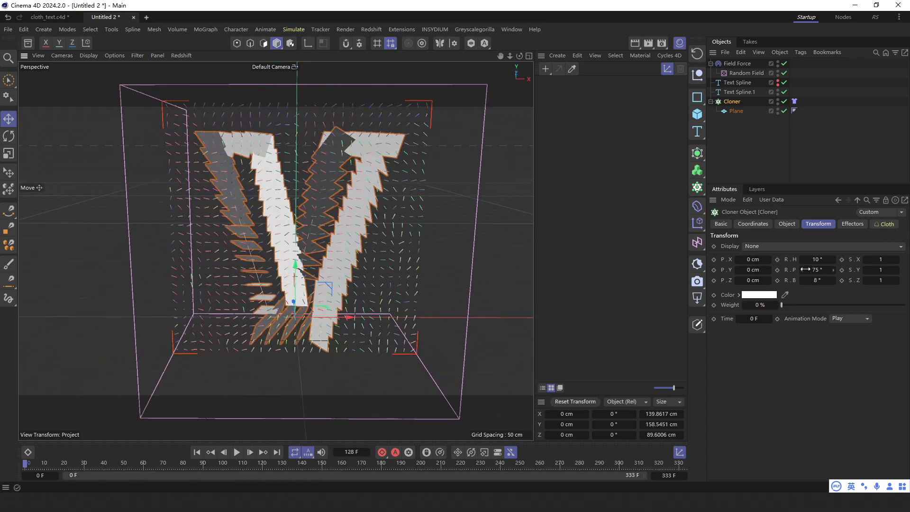
pyautogui.moveTo(818, 270); pyautogui.dragTo(803, 270)
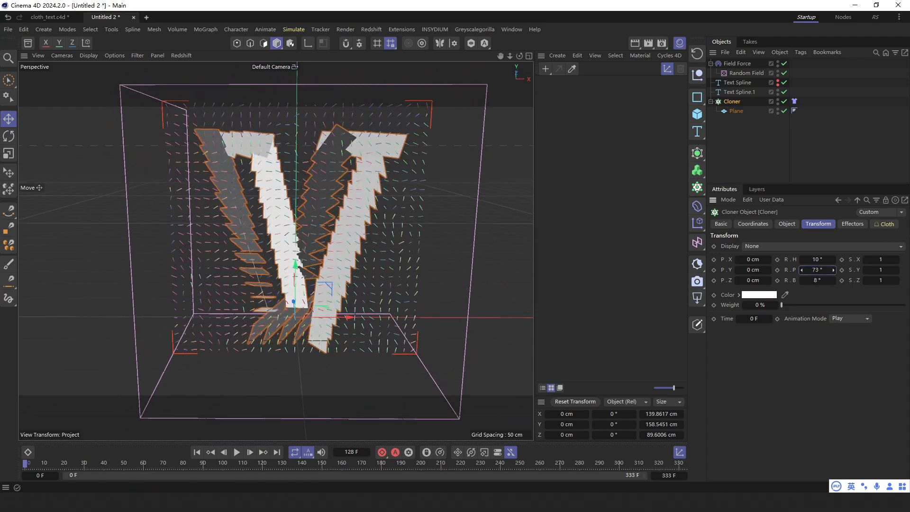
# Play the cloth simulation, view it from different angles, and pause it partway.
pyautogui.moveTo(315, 232)
pyautogui.keyDown('alt'); pyautogui.mouseDown()
pyautogui.moveTo(370, 216)
pyautogui.moveTo(366, 198)
pyautogui.moveTo(333, 203)
pyautogui.moveTo(338, 226)
pyautogui.moveTo(266, 224)
pyautogui.moveTo(304, 227)
pyautogui.mouseUp(); pyautogui.keyUp('alt')
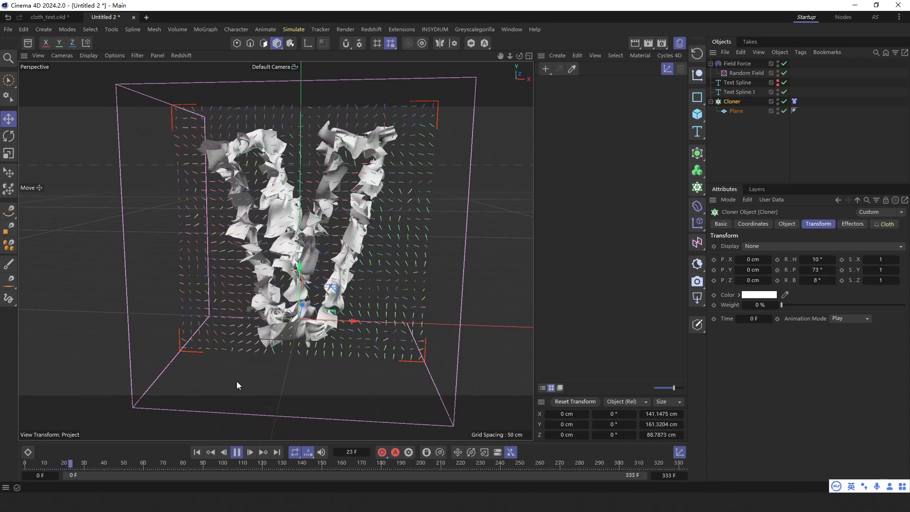
pyautogui.keyDown('alt'); pyautogui.moveTo(243, 210); pyautogui.dragTo(273, 192); pyautogui.keyUp('alt')
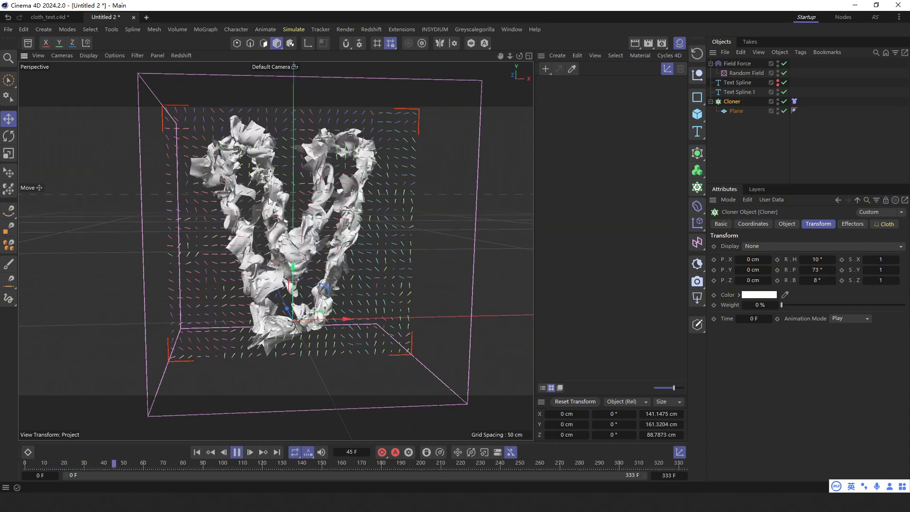
pyautogui.keyDown('alt'); pyautogui.moveTo(264, 266); pyautogui.dragTo(265, 285); pyautogui.keyUp('alt')
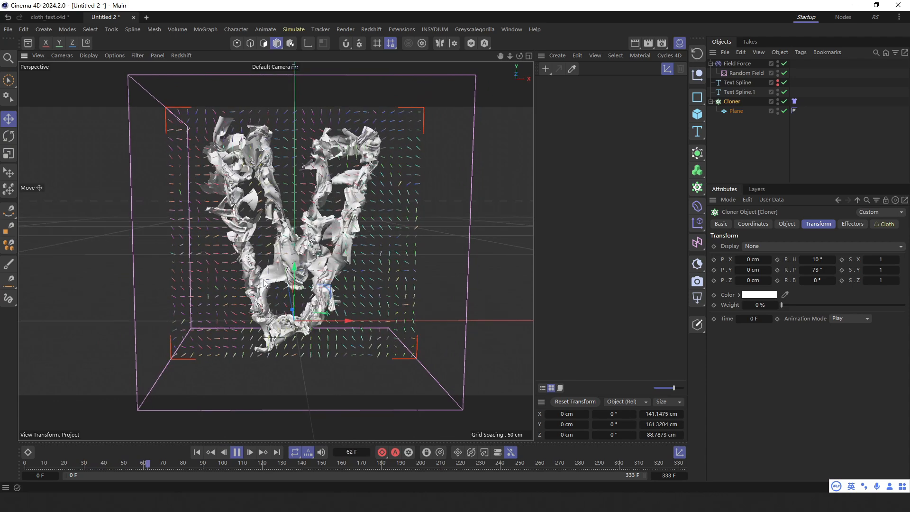
pyautogui.click(236, 452)
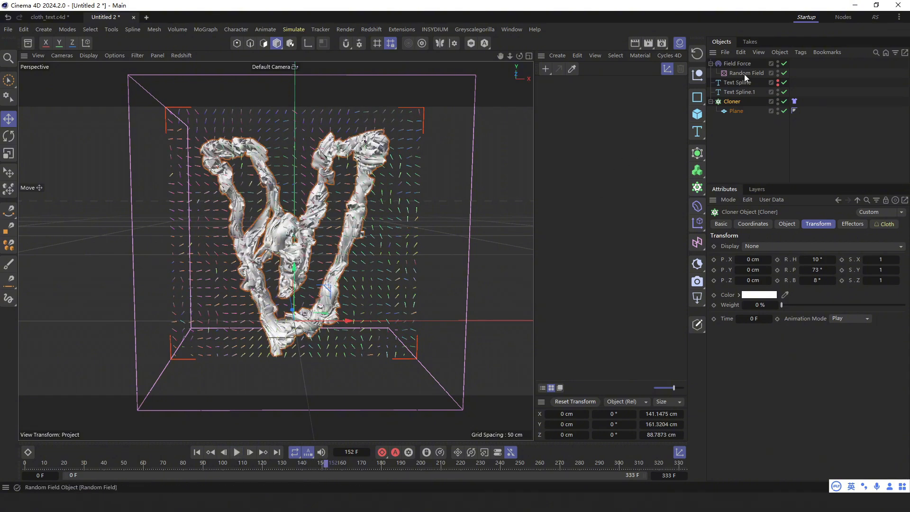
# Set the opacity of the Field Force's Add-blended Text Spline.1 layer to 42.6%, replay the simulation, and return to the first frame.
pyautogui.click(733, 63)
pyautogui.click(769, 309)
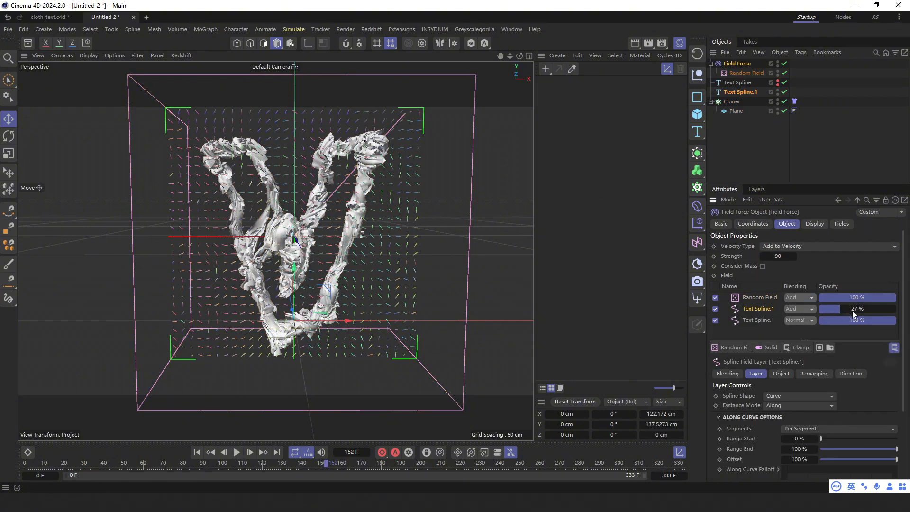
pyautogui.click(197, 452)
pyautogui.click(236, 452)
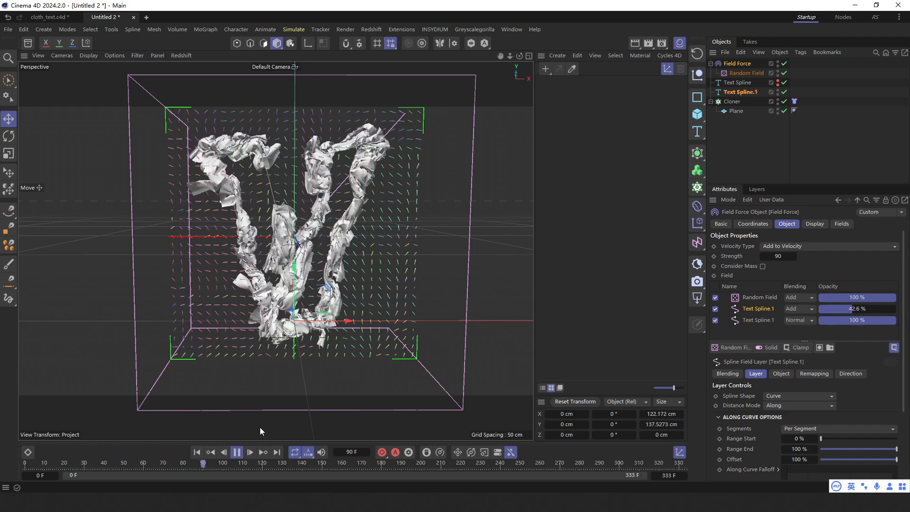
pyautogui.click(238, 452)
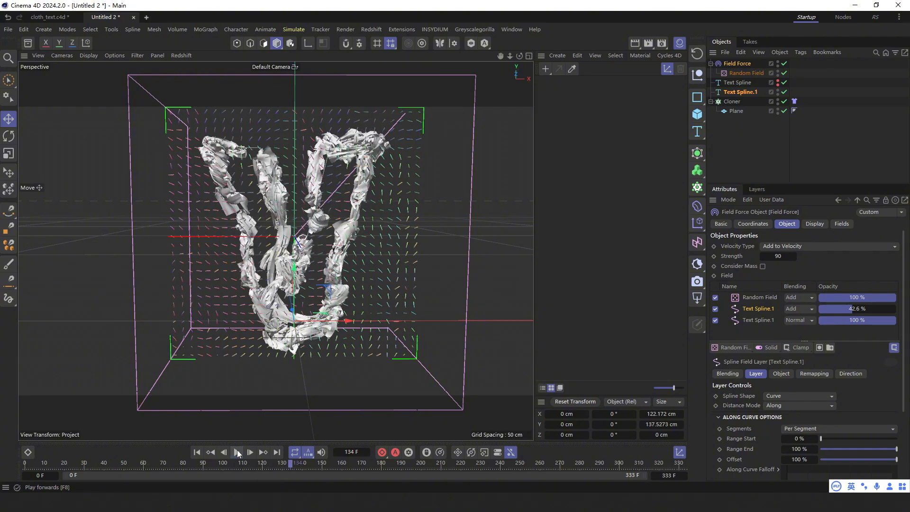
pyautogui.click(198, 453)
# Try Natural intermediate points on the Text Spline and switch them back to Uniform.
pyautogui.scroll(3, 308, 246)
pyautogui.moveTo(307, 263)
pyautogui.keyDown('alt'); pyautogui.mouseDown()
pyautogui.moveTo(274, 254)
pyautogui.moveTo(304, 256)
pyautogui.moveTo(292, 271)
pyautogui.mouseUp(); pyautogui.keyUp('alt')
pyautogui.click(731, 102)
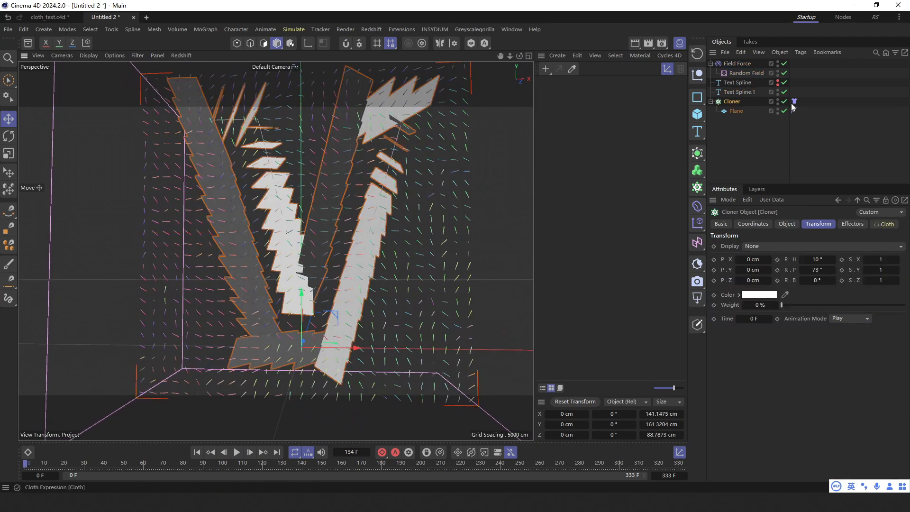
pyautogui.click(735, 83)
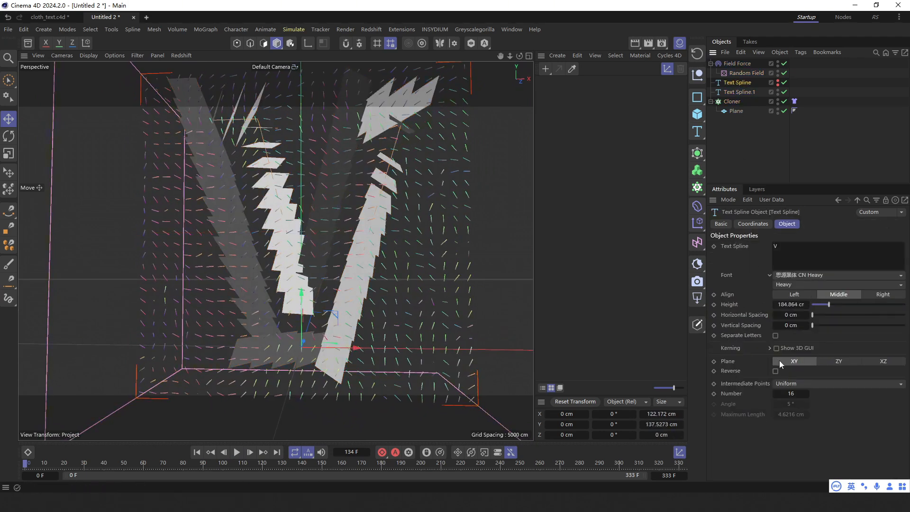
pyautogui.click(790, 384)
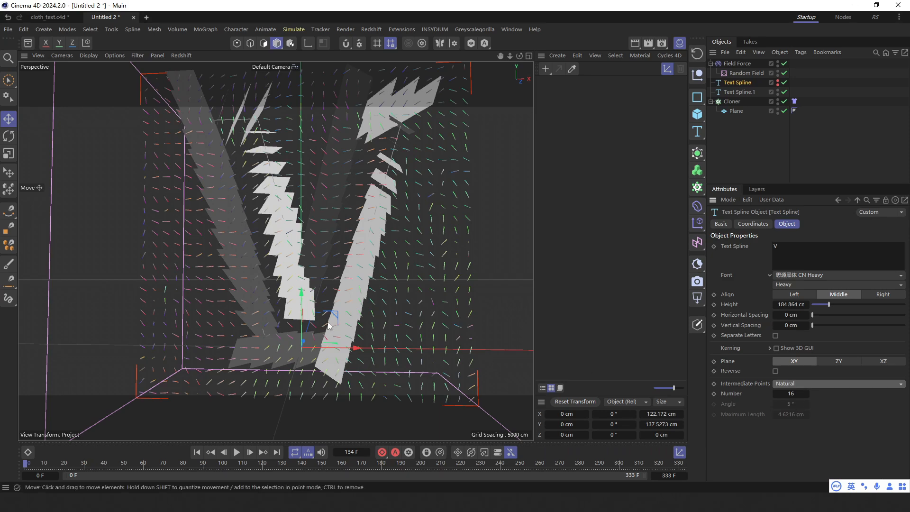
pyautogui.moveTo(329, 326)
pyautogui.keyDown('alt'); pyautogui.mouseDown()
pyautogui.moveTo(271, 276)
pyautogui.moveTo(278, 288)
pyautogui.mouseUp(); pyautogui.keyUp('alt')
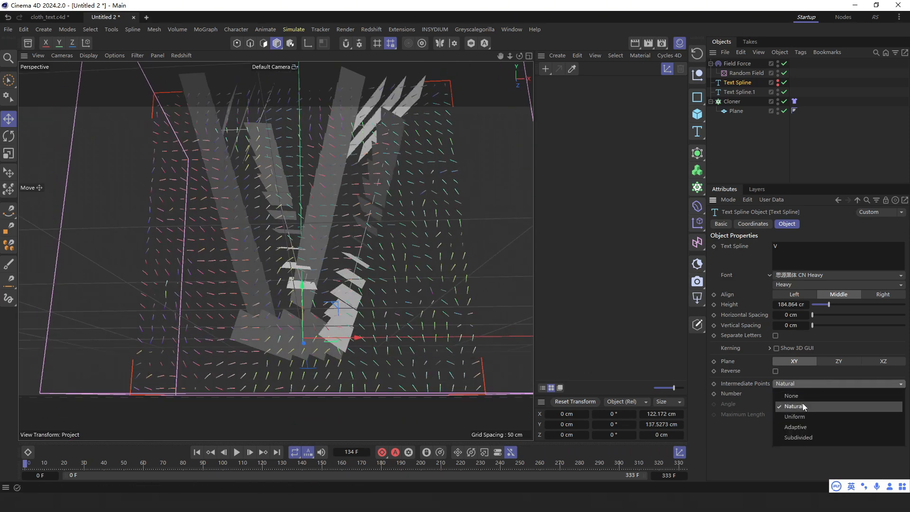
pyautogui.keyDown('alt'); pyautogui.moveTo(386, 319); pyautogui.dragTo(375, 331); pyautogui.keyUp('alt')
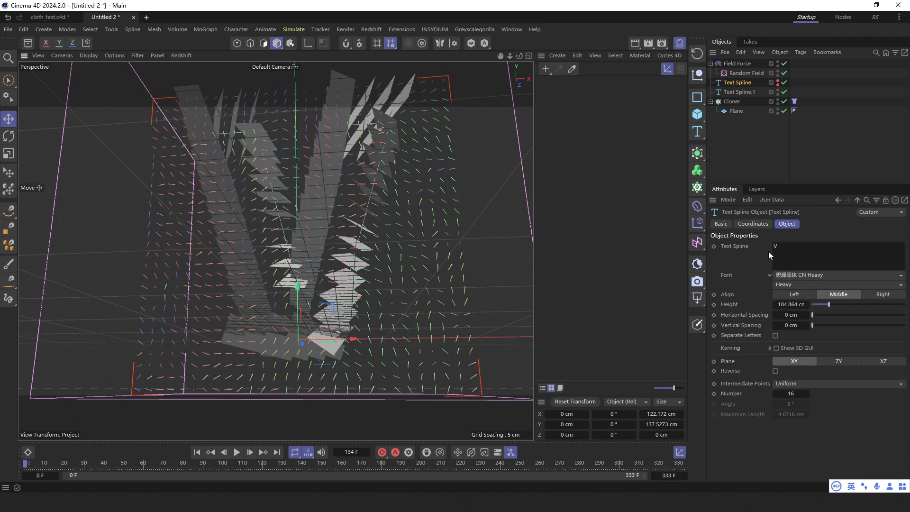
# Set the Cloner's Step distance to 23 cm and play the simulation.
pyautogui.click(734, 101)
pyautogui.click(786, 223)
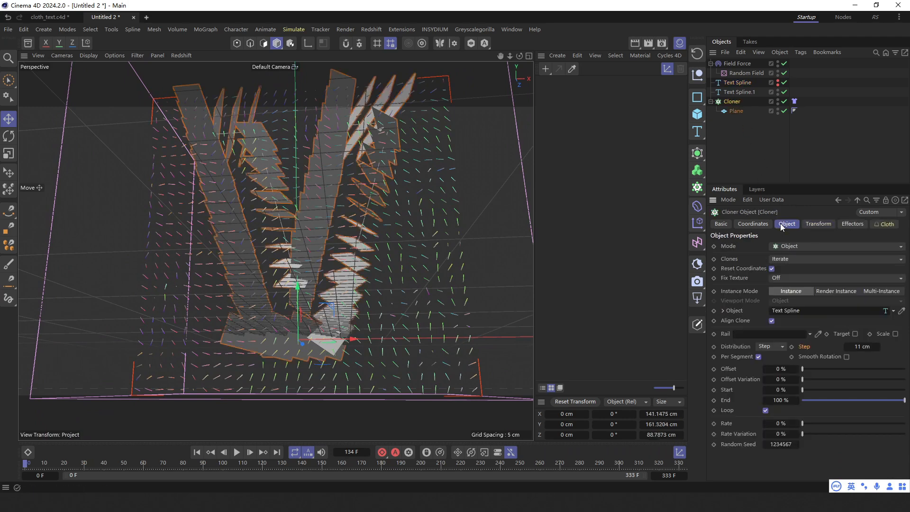
pyautogui.moveTo(861, 346); pyautogui.dragTo(877, 346)
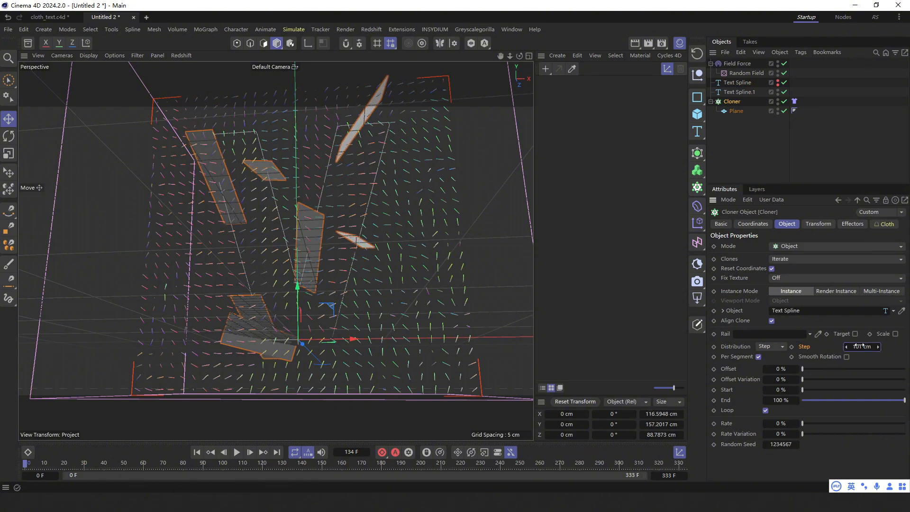
pyautogui.keyDown('alt'); pyautogui.moveTo(321, 289); pyautogui.dragTo(290, 313); pyautogui.keyUp('alt')
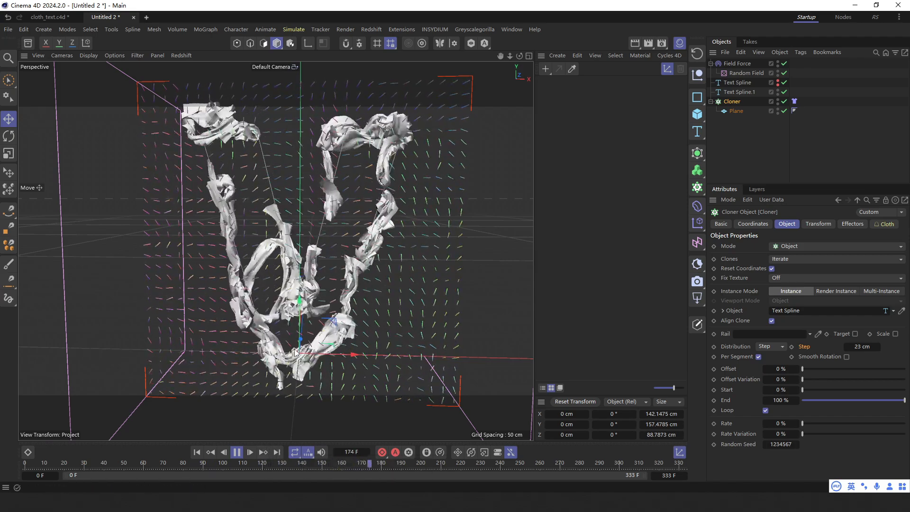
pyautogui.scroll(-4, 285, 332)
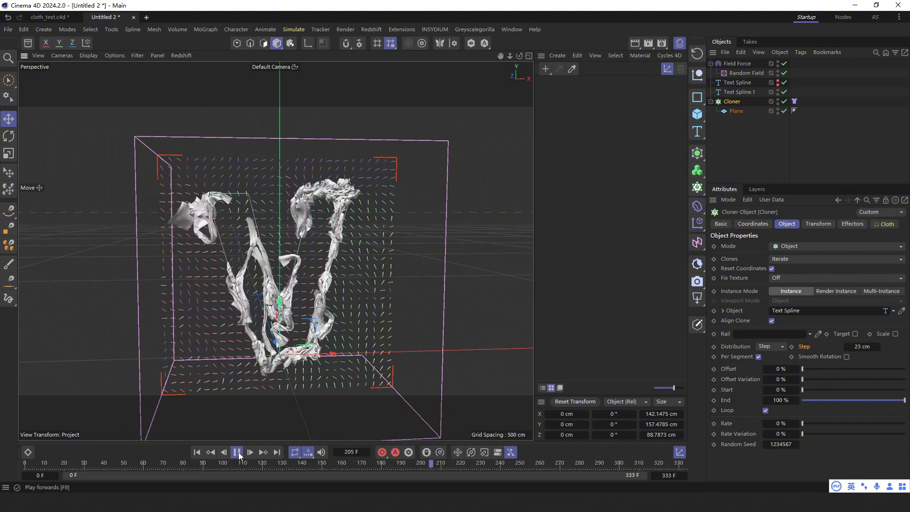
# Set the Cloner's Step distance to 16 cm, replay the simulation from the start, and return to the first frame.
pyautogui.click(198, 452)
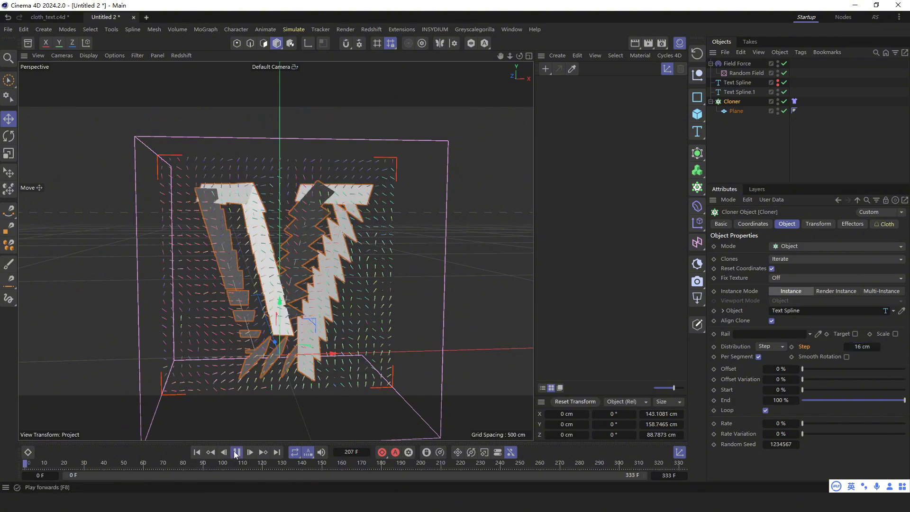
pyautogui.keyDown('alt'); pyautogui.moveTo(267, 330); pyautogui.dragTo(233, 331); pyautogui.keyUp('alt')
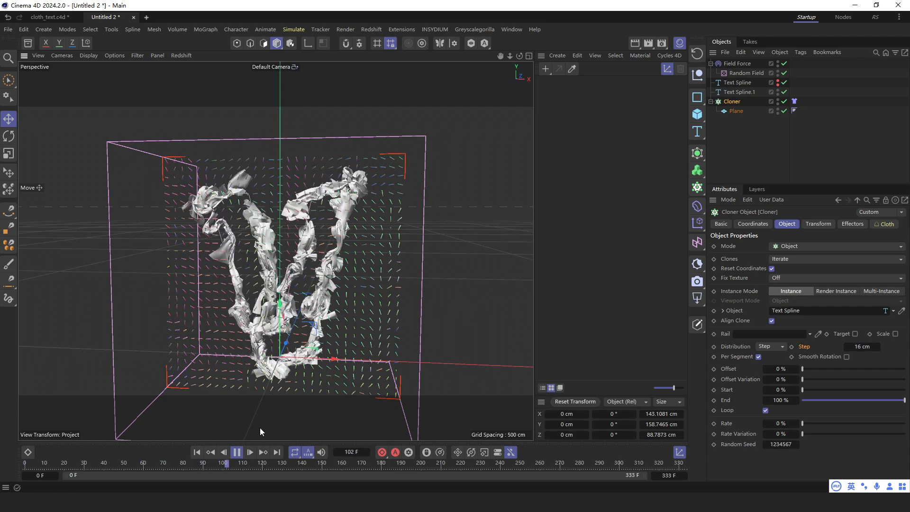
pyautogui.click(236, 454)
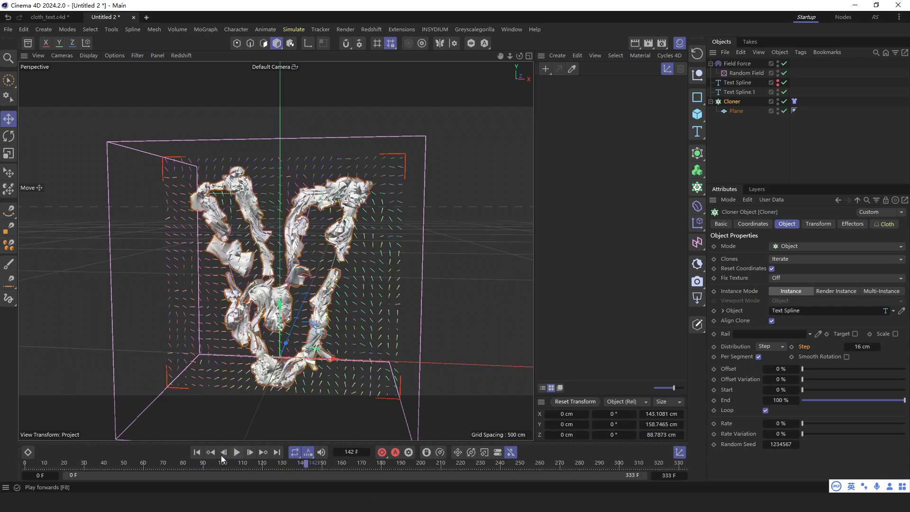
pyautogui.click(197, 453)
# Lengthen the cloned Plane to a height of about 126.1 cm in the Perspective view.
pyautogui.click(742, 115)
pyautogui.moveTo(348, 289)
pyautogui.keyDown('alt'); pyautogui.mouseDown()
pyautogui.moveTo(300, 354)
pyautogui.moveTo(294, 323)
pyautogui.mouseUp(); pyautogui.keyUp('alt')
pyautogui.scroll(3, 300, 353)
pyautogui.moveTo(376, 337); pyautogui.dragTo(392, 337)
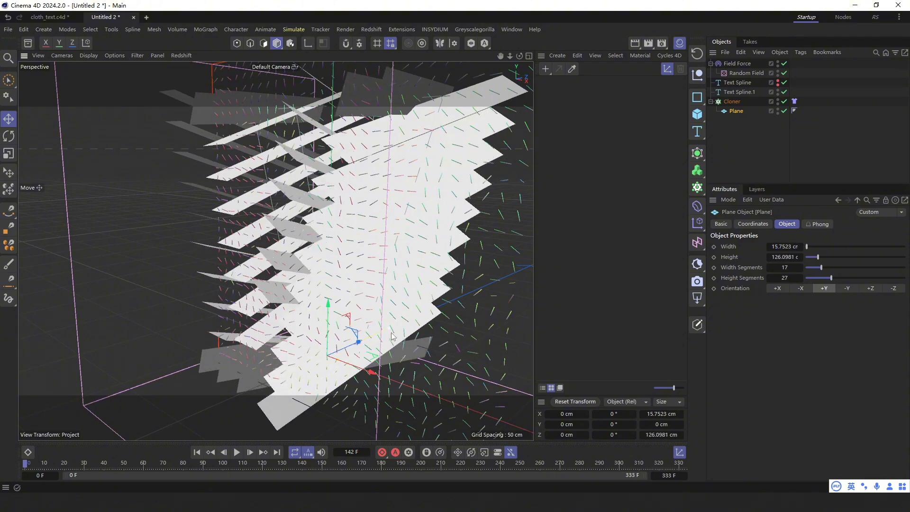
# Widen the cloned Plane to about 21.7 cm and run the simulation from the first frame, pausing at frame 155.
pyautogui.moveTo(332, 322)
pyautogui.keyDown('alt'); pyautogui.mouseDown()
pyautogui.moveTo(408, 301)
pyautogui.moveTo(392, 295)
pyautogui.mouseUp(); pyautogui.keyUp('alt')
pyautogui.moveTo(219, 414)
pyautogui.keyDown('alt'); pyautogui.mouseDown()
pyautogui.moveTo(265, 388)
pyautogui.moveTo(240, 343)
pyautogui.moveTo(262, 363)
pyautogui.mouseUp(); pyautogui.keyUp('alt')
pyautogui.click(196, 452)
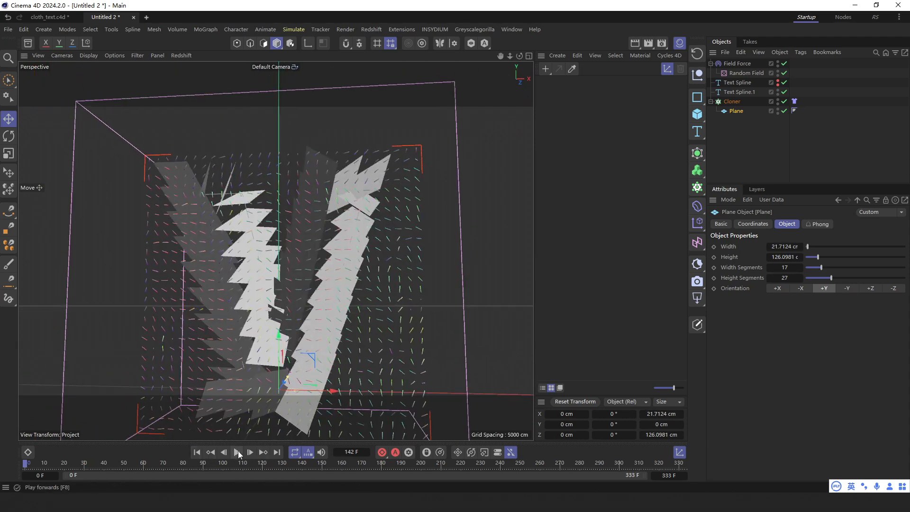
pyautogui.click(237, 452)
pyautogui.scroll(-3, 285, 332)
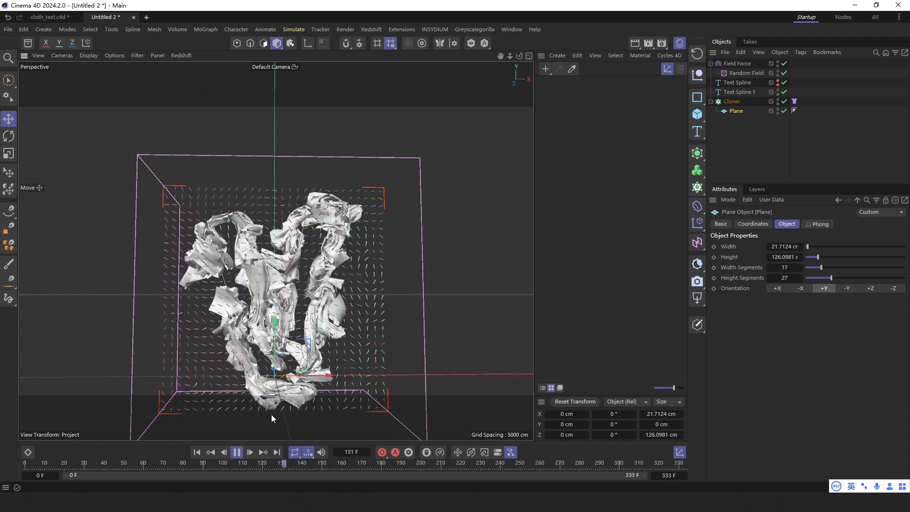
pyautogui.click(236, 452)
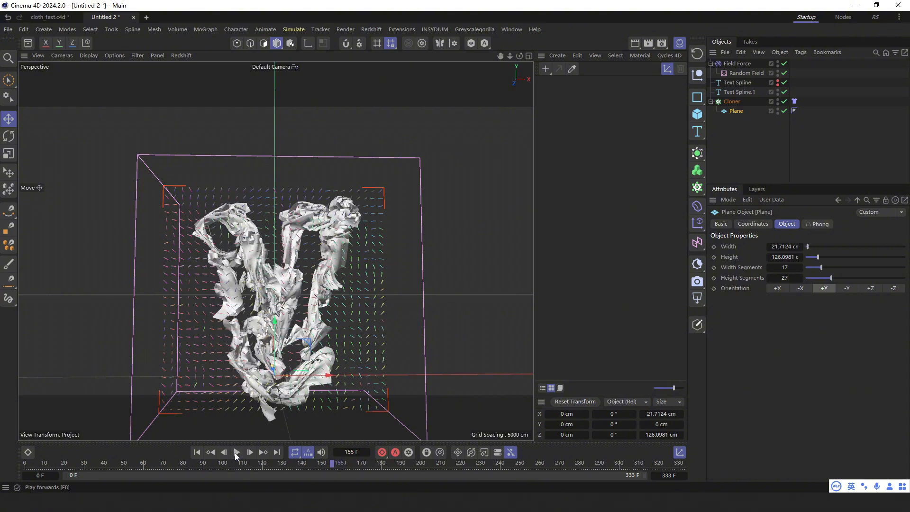
# Examine the second "V" text spline's settings and the Field Force's Random Field and Text Spline.1 layers while the simulation plays.
pyautogui.click(730, 101)
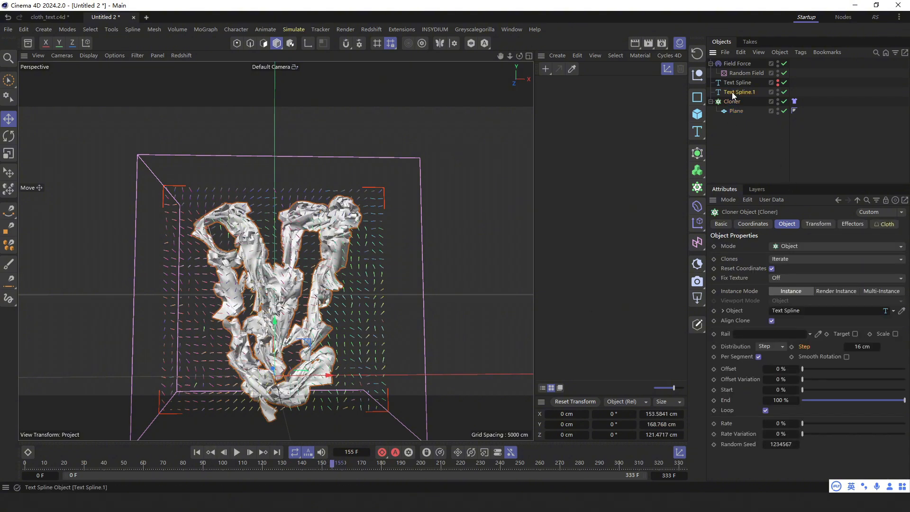
pyautogui.click(732, 92)
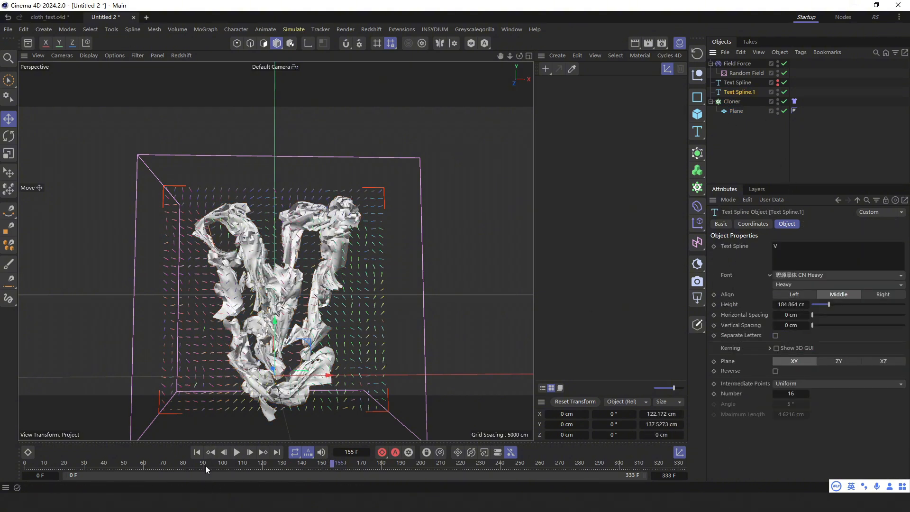
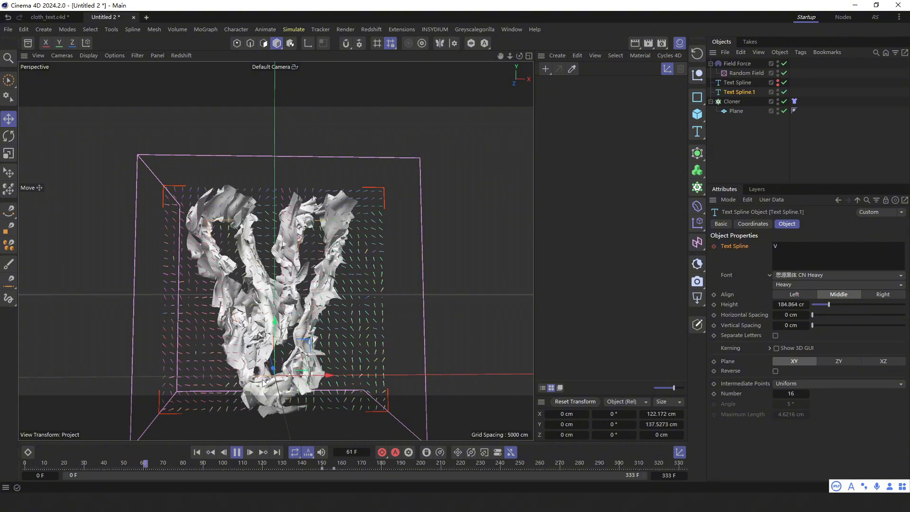
pyautogui.click(828, 93)
pyautogui.click(710, 102)
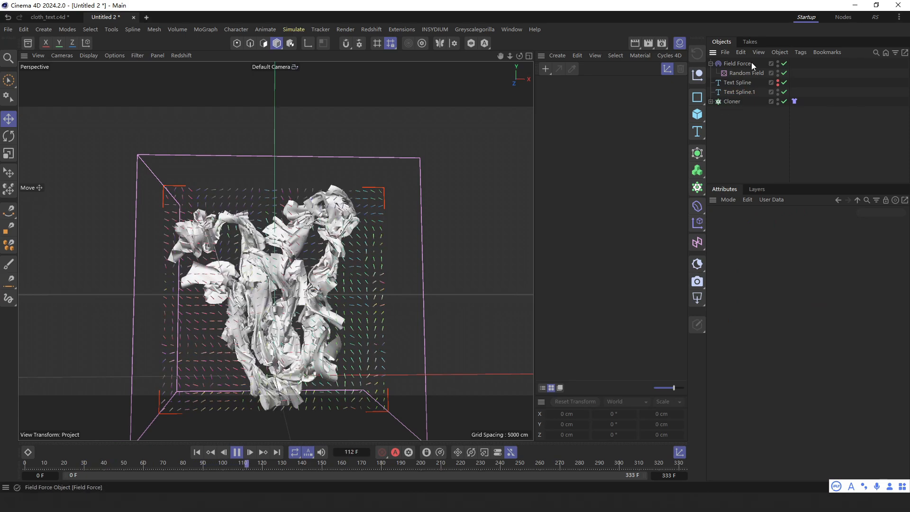
pyautogui.click(750, 63)
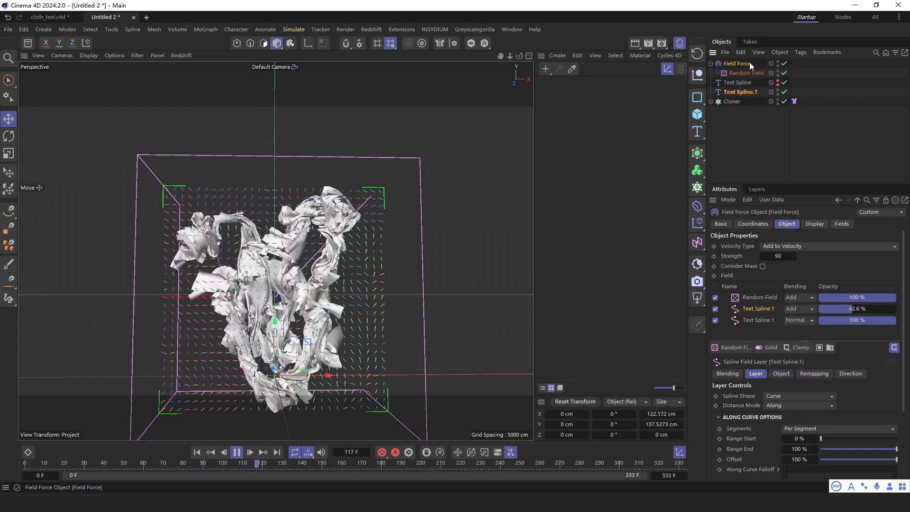
pyautogui.click(818, 113)
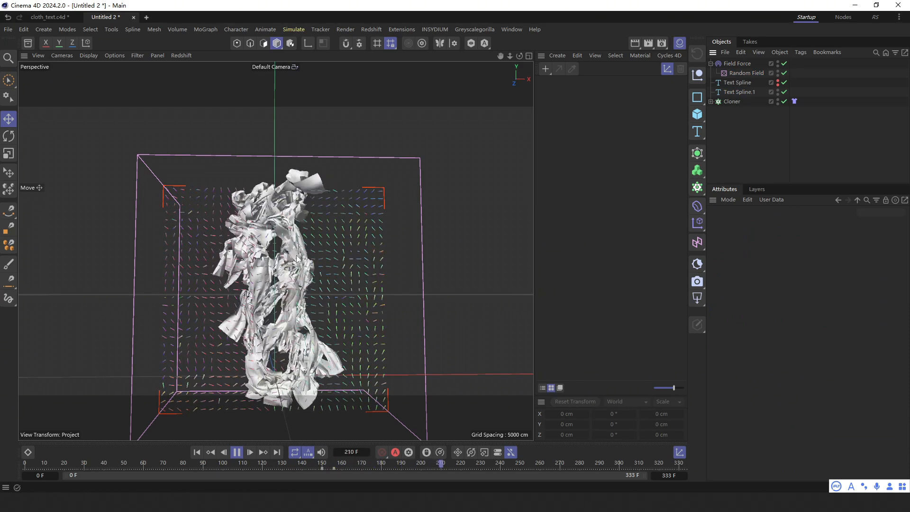
pyautogui.click(737, 63)
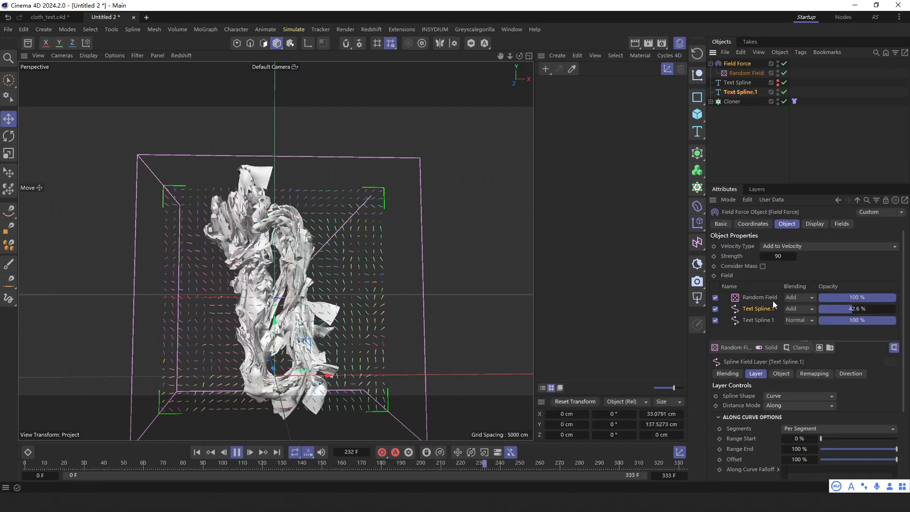
pyautogui.click(753, 320)
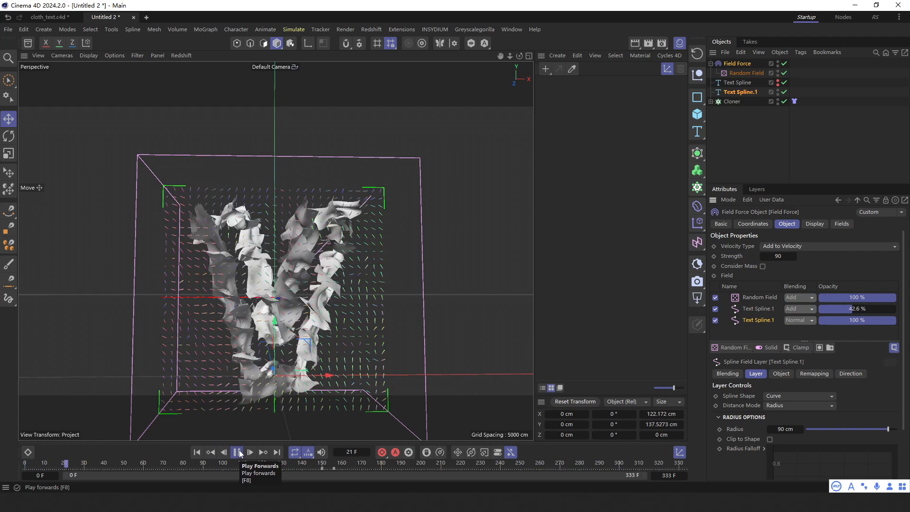
# Examine the simulated cloth from several angles during playback and stop it at frame 230.
pyautogui.keyDown('alt'); pyautogui.moveTo(258, 350); pyautogui.dragTo(173, 347); pyautogui.keyUp('alt')
pyautogui.keyDown('alt'); pyautogui.moveTo(211, 325); pyautogui.dragTo(244, 310); pyautogui.keyUp('alt')
pyautogui.keyDown('alt'); pyautogui.moveTo(299, 303); pyautogui.dragTo(347, 297, button='right'); pyautogui.keyUp('alt')
pyautogui.keyDown('alt'); pyautogui.moveTo(347, 297); pyautogui.dragTo(413, 327); pyautogui.keyUp('alt')
pyautogui.keyDown('alt'); pyautogui.moveTo(304, 308); pyautogui.dragTo(228, 303, button='right'); pyautogui.keyUp('alt')
pyautogui.keyDown('alt'); pyautogui.moveTo(209, 304); pyautogui.dragTo(246, 350); pyautogui.keyUp('alt')
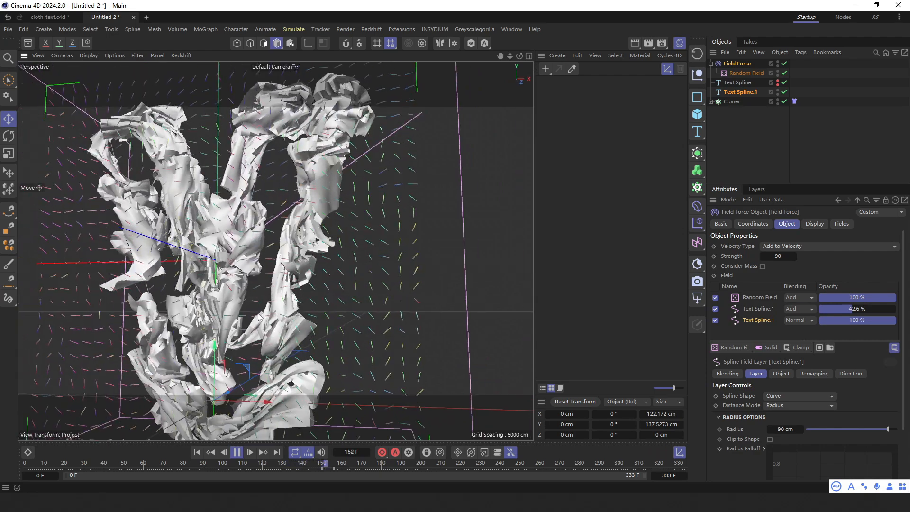
pyautogui.keyDown('alt'); pyautogui.moveTo(247, 350); pyautogui.dragTo(265, 344, button='right'); pyautogui.keyUp('alt')
pyautogui.keyDown('alt'); pyautogui.moveTo(280, 332); pyautogui.dragTo(299, 321); pyautogui.keyUp('alt')
pyautogui.keyDown('alt'); pyautogui.moveTo(299, 321); pyautogui.dragTo(237, 313, button='right'); pyautogui.keyUp('alt')
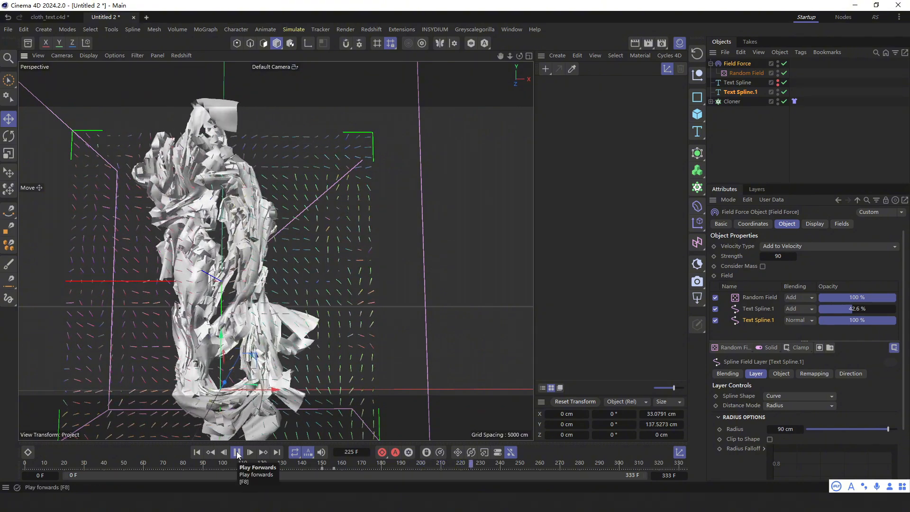
pyautogui.click(238, 454)
# Filter the Perspective view to show only geometry, hiding the grid, splines and force display.
pyautogui.keyDown('alt'); pyautogui.moveTo(241, 284); pyautogui.dragTo(259, 265, button='right'); pyautogui.keyUp('alt')
pyautogui.keyDown('alt'); pyautogui.moveTo(259, 258); pyautogui.dragTo(401, 109); pyautogui.keyUp('alt')
pyautogui.click(115, 56)
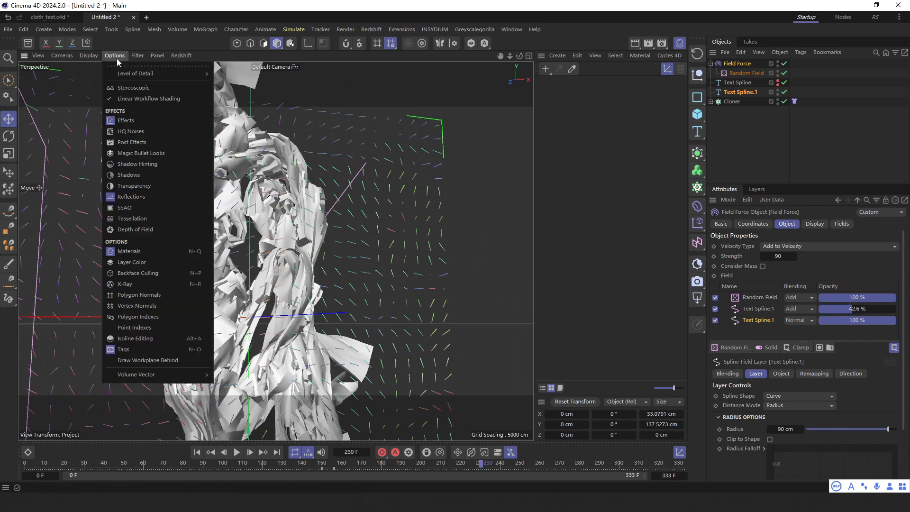
pyautogui.moveTo(164, 84)
pyautogui.click(260, 144)
pyautogui.keyDown('alt'); pyautogui.moveTo(226, 185); pyautogui.dragTo(233, 233); pyautogui.keyUp('alt')
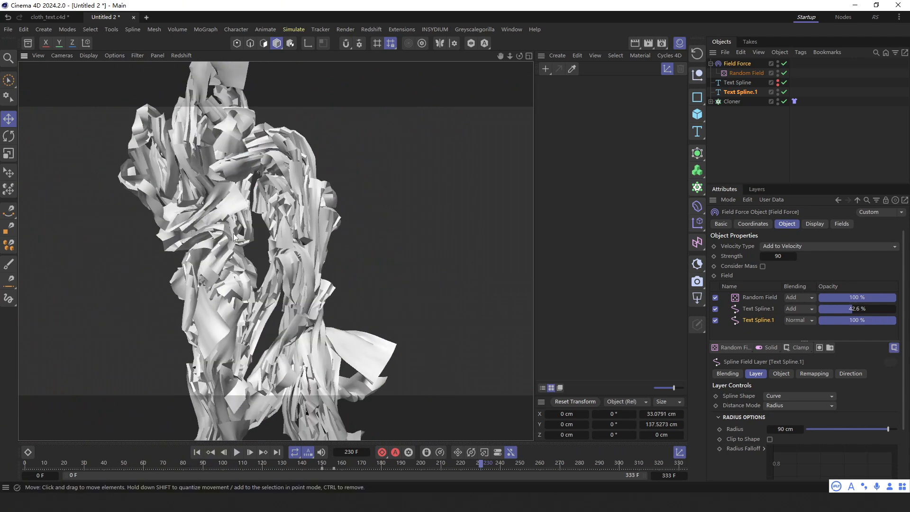
# Wrap the Cloner in a Cloth Surface and set its thickness to 1 cm.
pyautogui.click(290, 208)
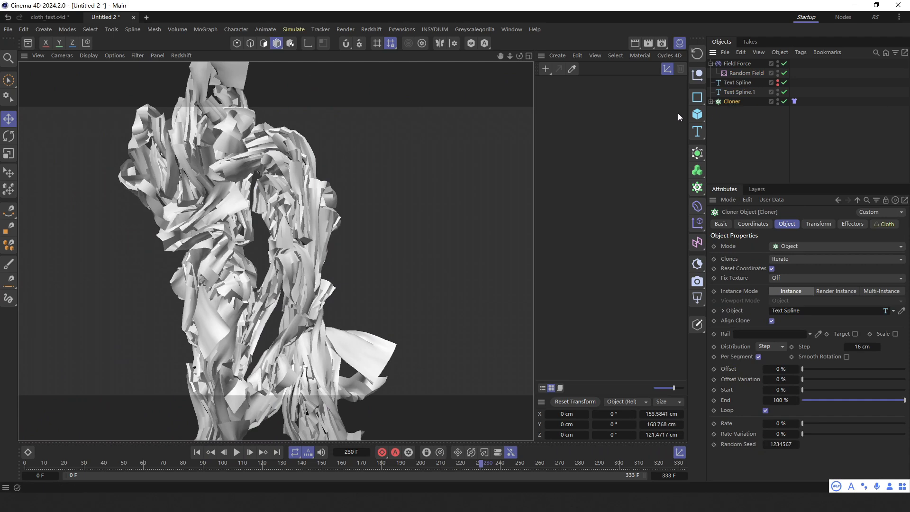
pyautogui.keyDown('alt'); pyautogui.moveTo(701, 155); pyautogui.dragTo(806, 172); pyautogui.keyUp('alt')
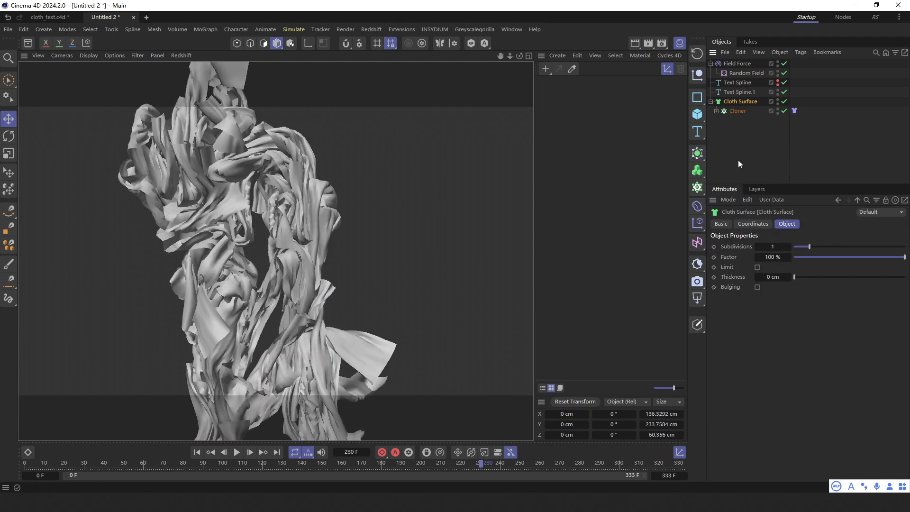
pyautogui.doubleClick(763, 278)
pyautogui.write('1')
pyautogui.press('Return')
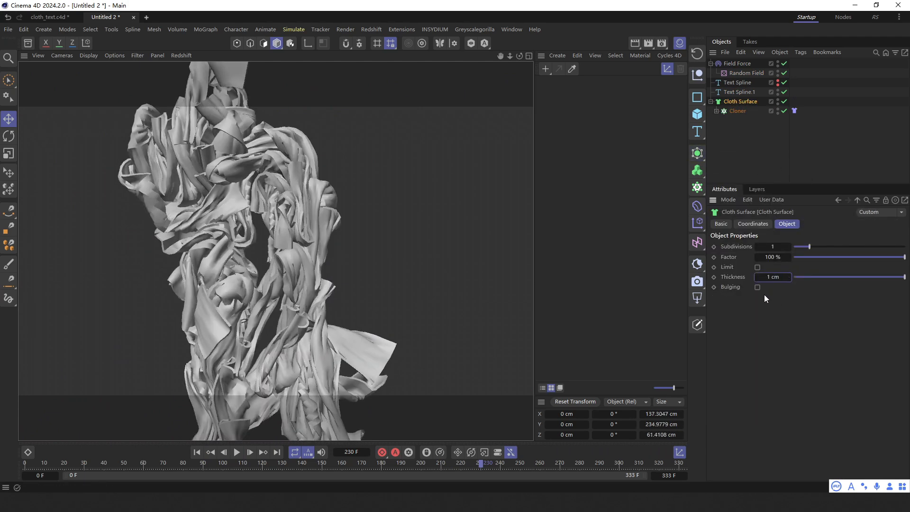
# Set the Cloth Surface's thickness to 0.4 cm and wrap it in a Subdivision Surface.
pyautogui.scroll(6, 269, 173)
pyautogui.keyDown('alt'); pyautogui.moveTo(186, 121); pyautogui.dragTo(247, 159); pyautogui.keyUp('alt')
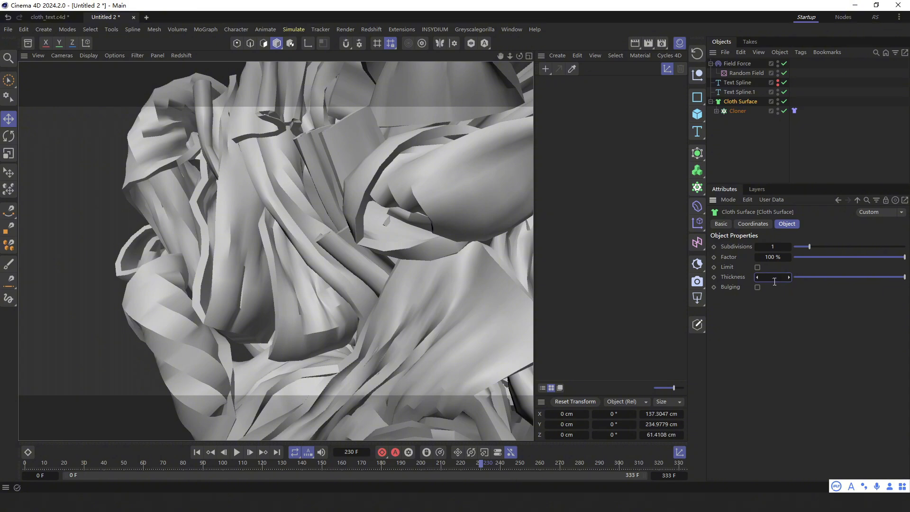
pyautogui.press('Return')
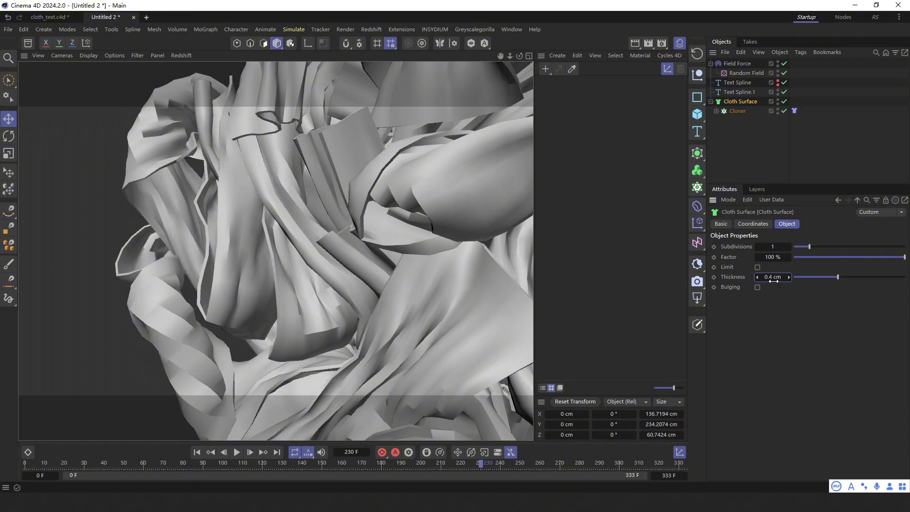
pyautogui.scroll(-3, 374, 142)
pyautogui.keyDown('alt'); pyautogui.moveTo(374, 141); pyautogui.dragTo(383, 159); pyautogui.keyUp('alt')
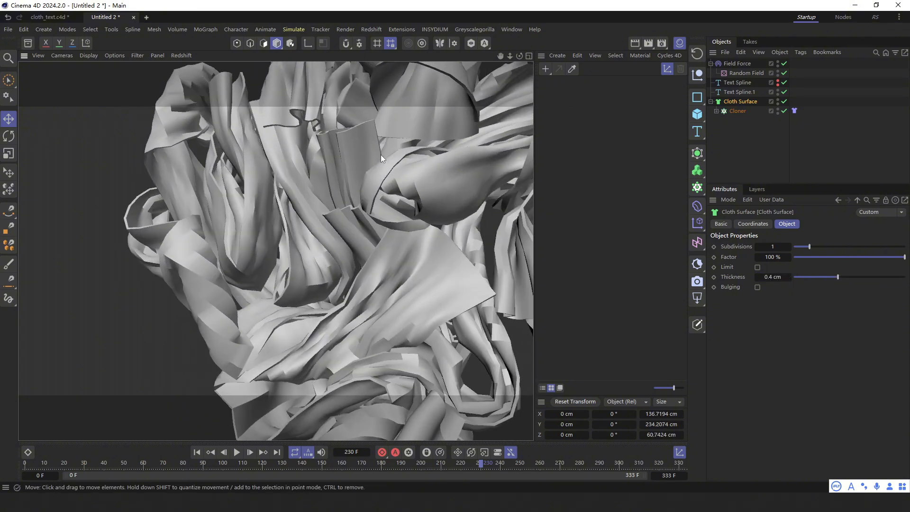
pyautogui.keyDown('alt'); pyautogui.click(697, 153); pyautogui.keyUp('alt')
pyautogui.moveTo(273, 208)
pyautogui.keyDown('alt'); pyautogui.mouseDown()
pyautogui.moveTo(308, 313)
pyautogui.moveTo(234, 164)
pyautogui.moveTo(382, 266)
pyautogui.moveTo(397, 288)
pyautogui.moveTo(286, 217)
pyautogui.moveTo(331, 228)
pyautogui.moveTo(239, 205)
pyautogui.moveTo(206, 236)
pyautogui.moveTo(297, 243)
pyautogui.moveTo(309, 220)
pyautogui.moveTo(357, 262)
pyautogui.moveTo(363, 280)
pyautogui.moveTo(340, 254)
pyautogui.moveTo(298, 344)
pyautogui.moveTo(229, 281)
pyautogui.moveTo(200, 282)
pyautogui.moveTo(300, 237)
pyautogui.moveTo(241, 258)
pyautogui.moveTo(332, 246)
pyautogui.moveTo(363, 209)
pyautogui.moveTo(335, 167)
pyautogui.moveTo(425, 258)
pyautogui.moveTo(291, 256)
pyautogui.moveTo(253, 289)
pyautogui.moveTo(321, 248)
pyautogui.moveTo(248, 275)
pyautogui.moveTo(390, 285)
pyautogui.moveTo(396, 149)
pyautogui.moveTo(351, 178)
pyautogui.moveTo(414, 213)
pyautogui.moveTo(346, 158)
pyautogui.moveTo(280, 206)
pyautogui.moveTo(385, 258)
pyautogui.moveTo(362, 190)
pyautogui.moveTo(323, 146)
pyautogui.moveTo(417, 163)
pyautogui.moveTo(352, 280)
pyautogui.moveTo(109, 272)
pyautogui.moveTo(294, 254)
pyautogui.moveTo(228, 230)
pyautogui.moveTo(220, 309)
pyautogui.moveTo(212, 210)
pyautogui.moveTo(247, 244)
pyautogui.moveTo(229, 249)
pyautogui.moveTo(233, 348)
pyautogui.moveTo(260, 172)
pyautogui.mouseUp(); pyautogui.keyUp('alt')
# Switch to the cloth_text.c4d project, go to frame 83 and enable the Cloner, Cloth Surface and Subdivision Surface.
pyautogui.click(55, 17)
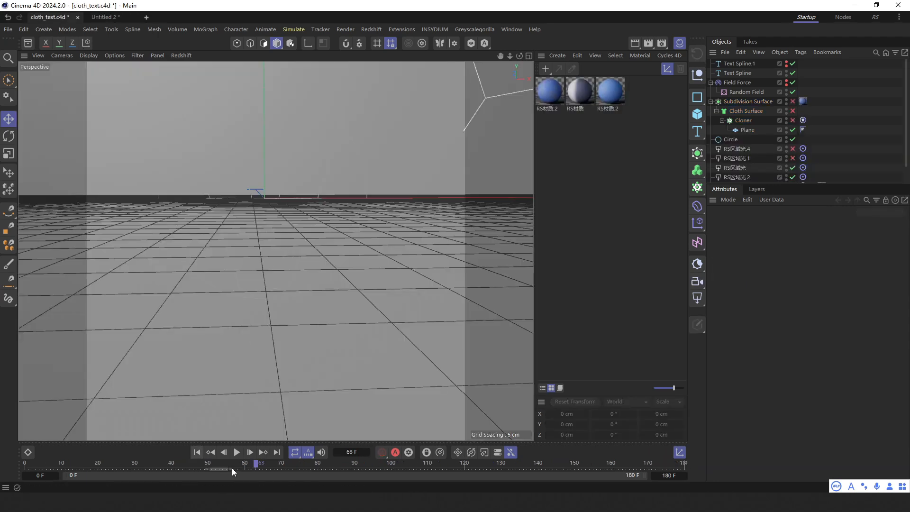
pyautogui.moveTo(275, 468); pyautogui.dragTo(328, 466)
pyautogui.middleClick(336, 291)
pyautogui.middleClick(166, 158)
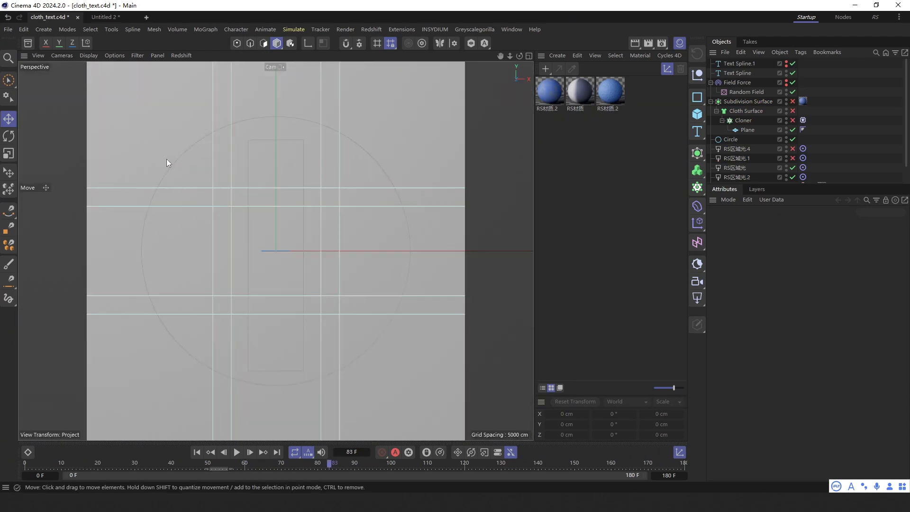
pyautogui.click(792, 120)
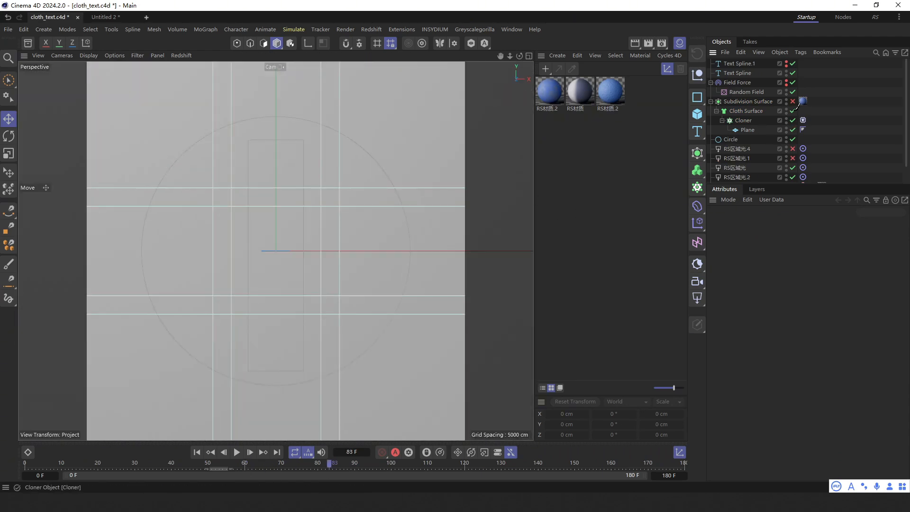
pyautogui.click(793, 102)
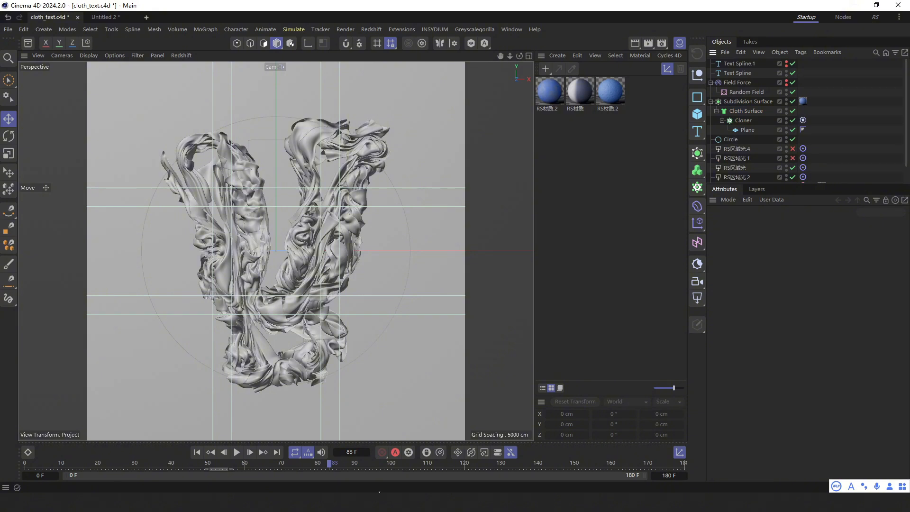
# Go to frame 113 and switch to the RS layout to render the cloth letter in the Redshift RenderView.
pyautogui.click(439, 463)
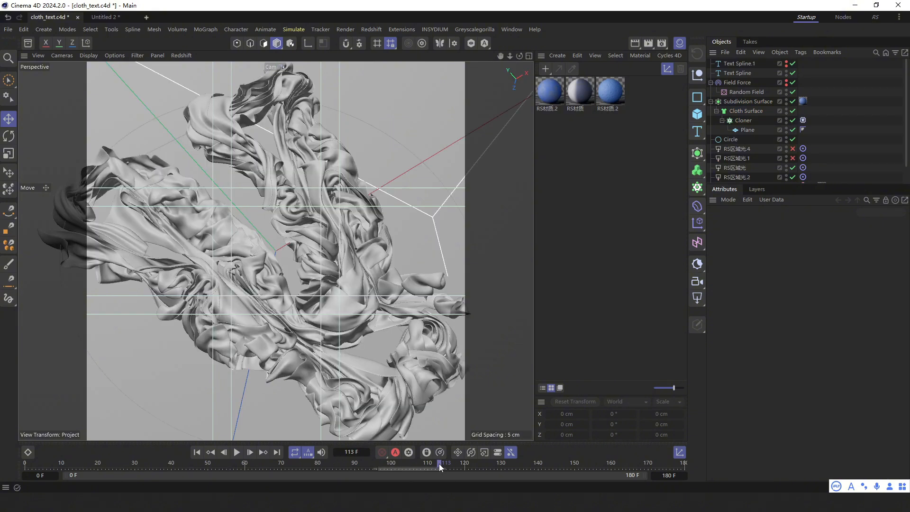
pyautogui.middleClick(158, 278)
pyautogui.middleClick(204, 178)
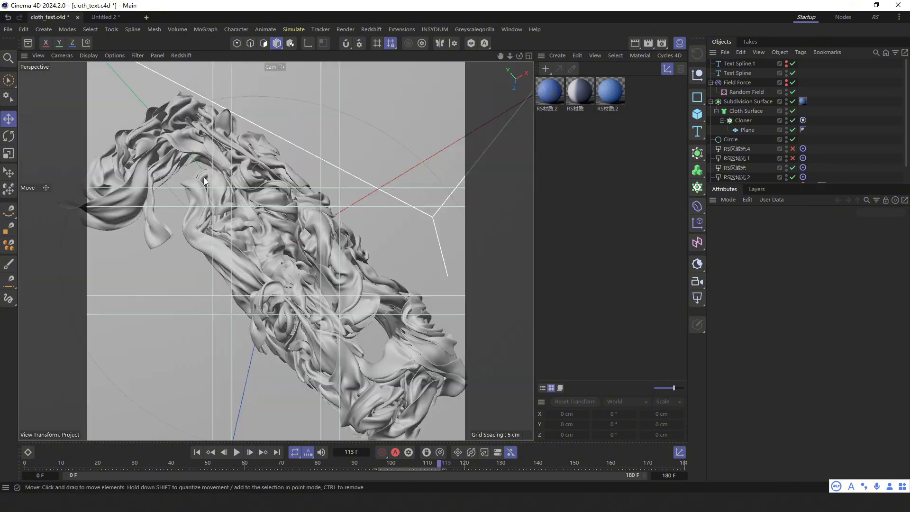
pyautogui.click(871, 17)
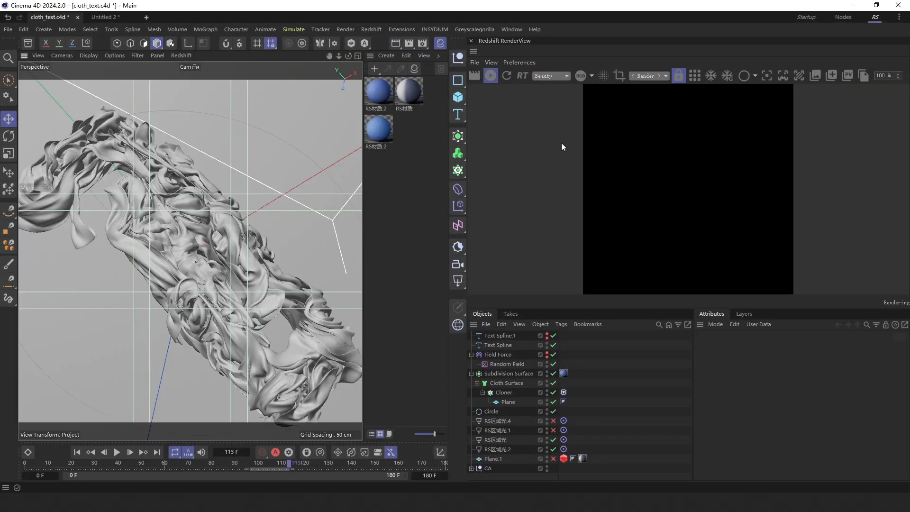
pyautogui.scroll(-6, 561, 143)
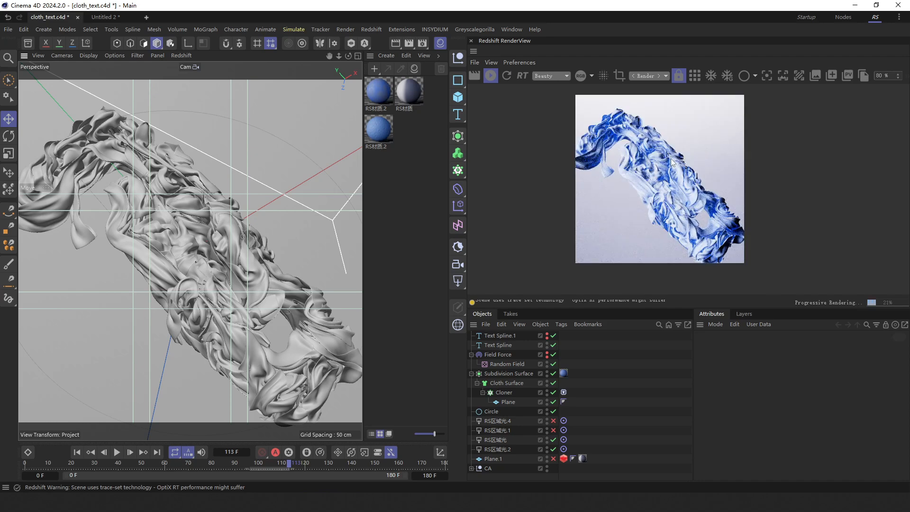
# Expand the CA camera rig and toggle its Plane and RS Area Light.1 to compare their effect on the render.
pyautogui.click(471, 354)
pyautogui.click(471, 364)
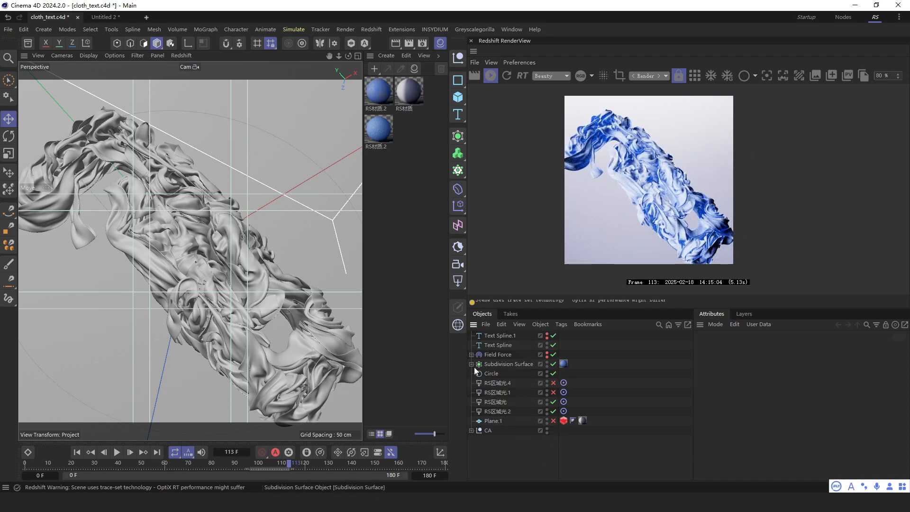
pyautogui.click(471, 431)
pyautogui.scroll(-2, 521, 438)
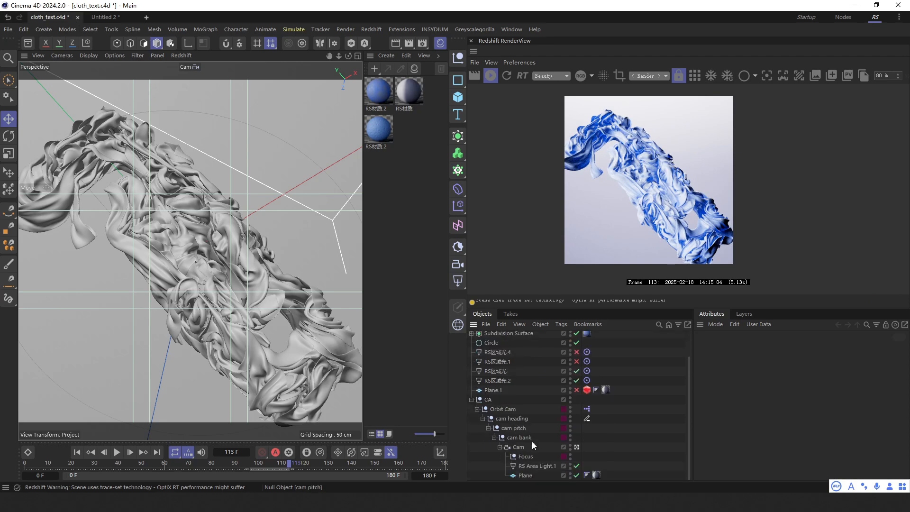
pyautogui.click(575, 475)
pyautogui.click(576, 475)
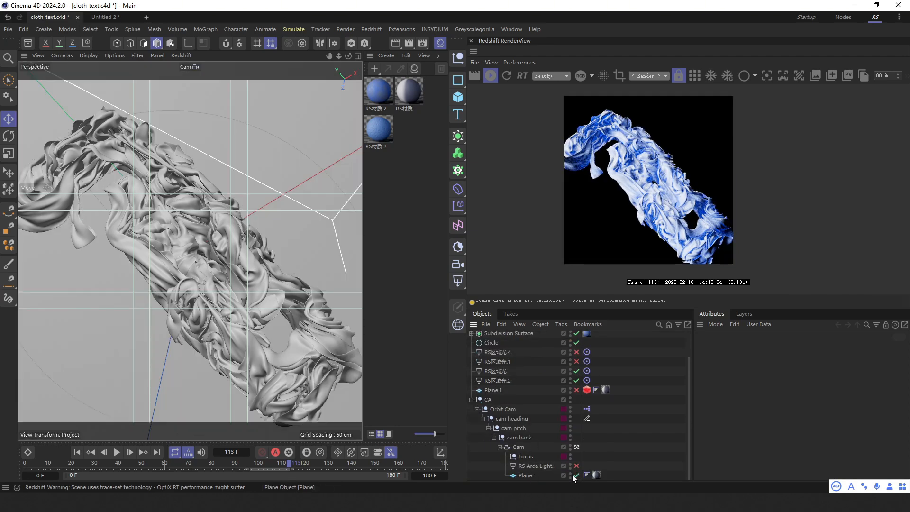
# Open the camera rig Plane's RS material in the Node Editor, place the window clear of the render and examine its Ramp.
pyautogui.click(540, 475)
pyautogui.doubleClick(409, 89)
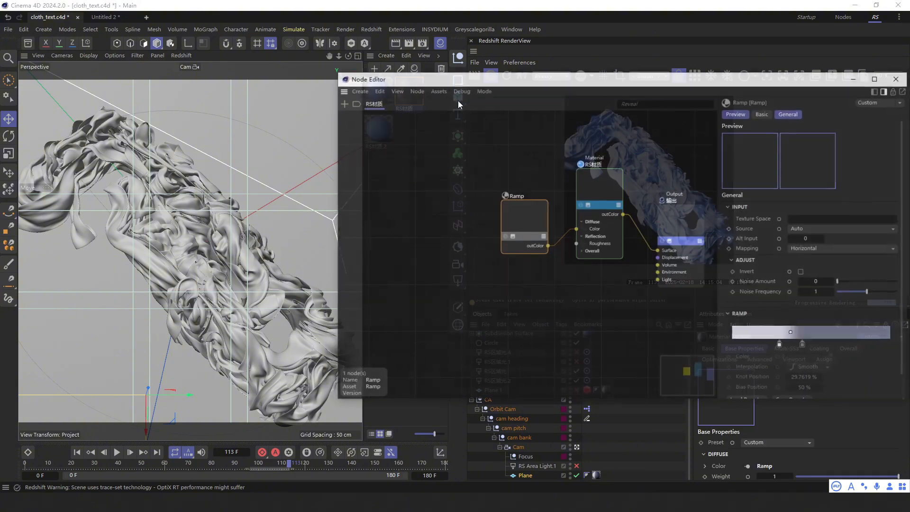
pyautogui.moveTo(535, 76); pyautogui.dragTo(142, 88)
pyautogui.moveTo(145, 205); pyautogui.dragTo(140, 193)
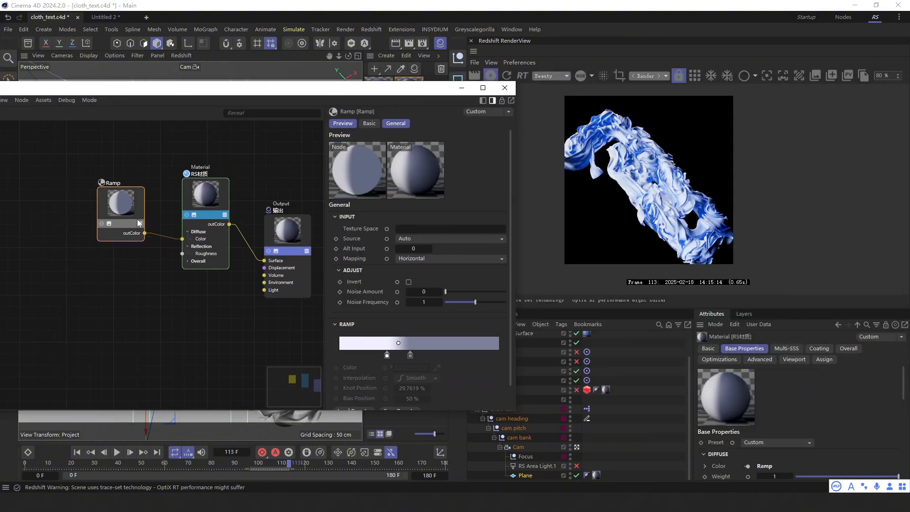
pyautogui.moveTo(368, 90); pyautogui.dragTo(271, 85)
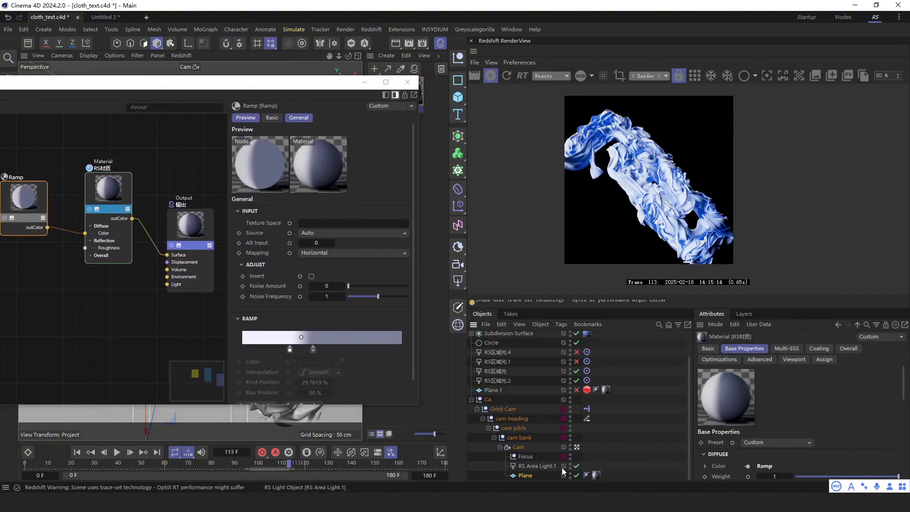
# Turn RS Area Light.1 back on, close the Node Editor and examine the light's placement relative to the backdrop Plane in the perspective view.
pyautogui.click(576, 466)
pyautogui.click(535, 466)
pyautogui.click(367, 87)
pyautogui.middleClick(268, 196)
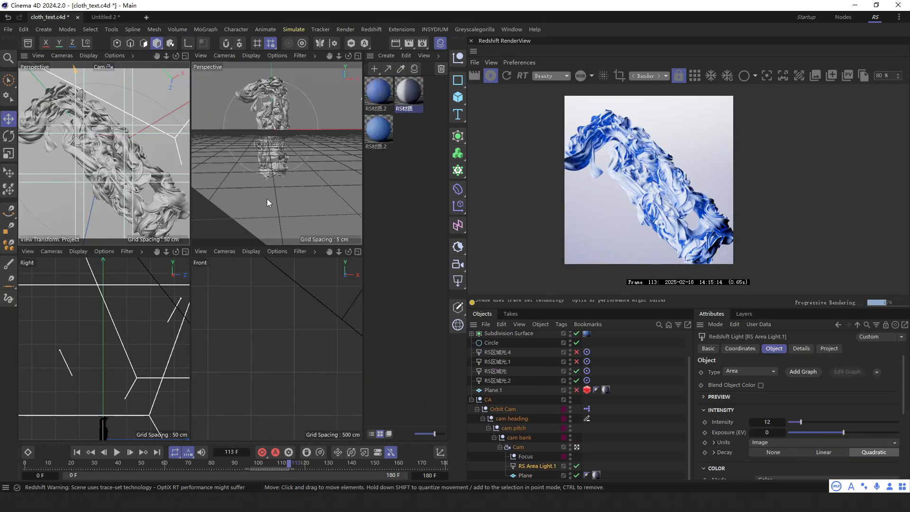
pyautogui.middleClick(266, 199)
pyautogui.scroll(-10, 223, 228)
pyautogui.keyDown('alt'); pyautogui.moveTo(219, 229); pyautogui.dragTo(176, 292, button='middle'); pyautogui.keyUp('alt')
pyautogui.keyDown('alt'); pyautogui.moveTo(176, 292); pyautogui.dragTo(209, 229); pyautogui.keyUp('alt')
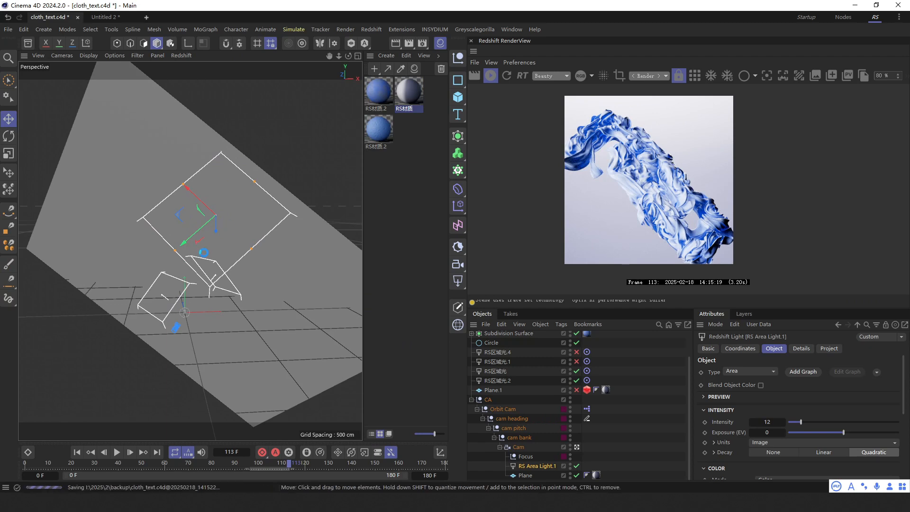
# Examine the rendered letter against its background, then reopen the background RS material and review its Ramp node and reflection roughness.
pyautogui.scroll(1, 659, 185)
pyautogui.moveTo(660, 184); pyautogui.dragTo(639, 175, button='middle')
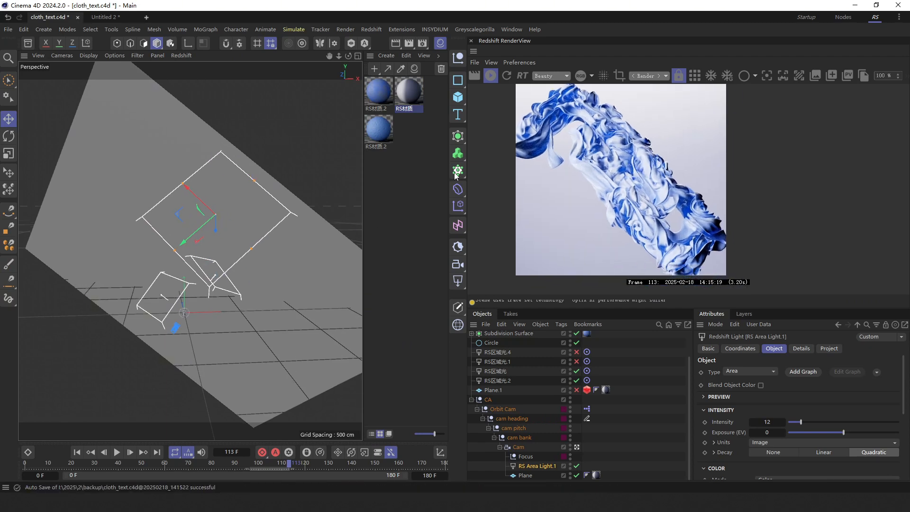
pyautogui.moveTo(567, 182); pyautogui.dragTo(564, 197, button='middle')
pyautogui.scroll(1, 570, 113)
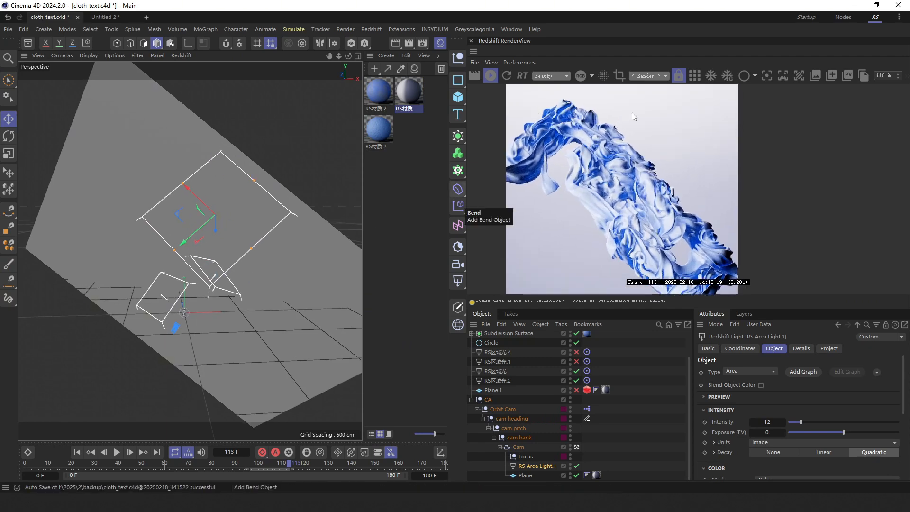
pyautogui.moveTo(590, 119); pyautogui.dragTo(607, 77, button='middle')
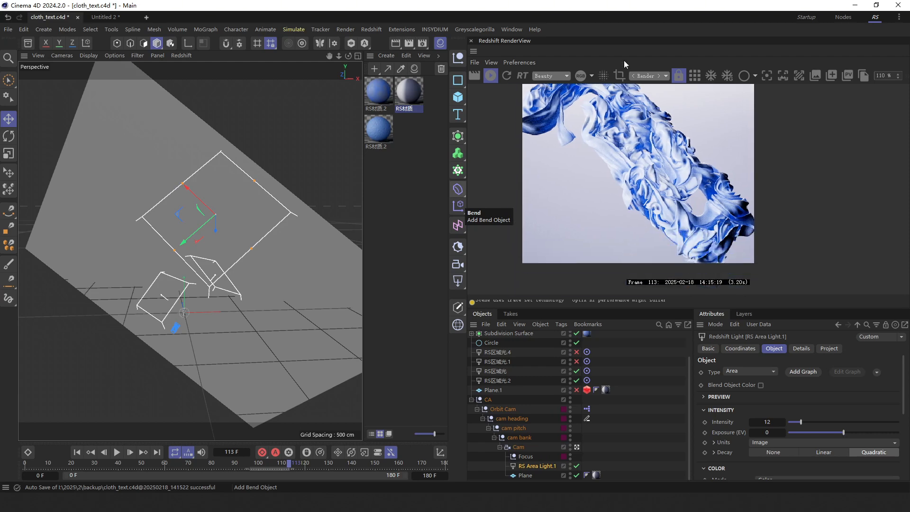
pyautogui.scroll(-1, 621, 213)
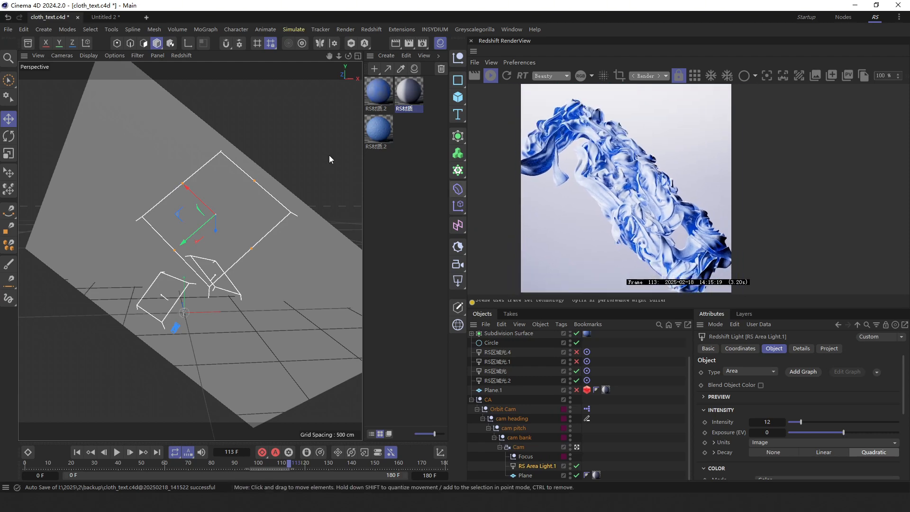
pyautogui.doubleClick(399, 92)
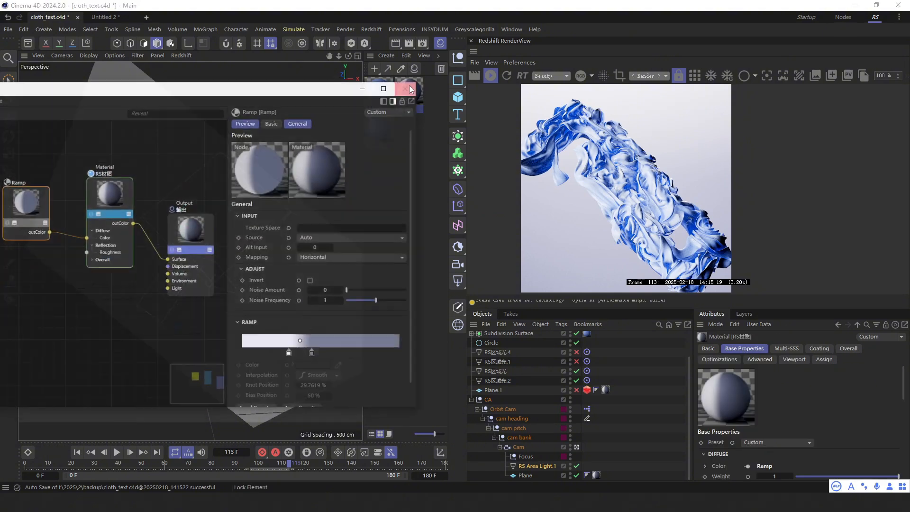
pyautogui.moveTo(173, 204)
pyautogui.mouseDown()
pyautogui.moveTo(192, 190)
pyautogui.moveTo(178, 203)
pyautogui.mouseUp()
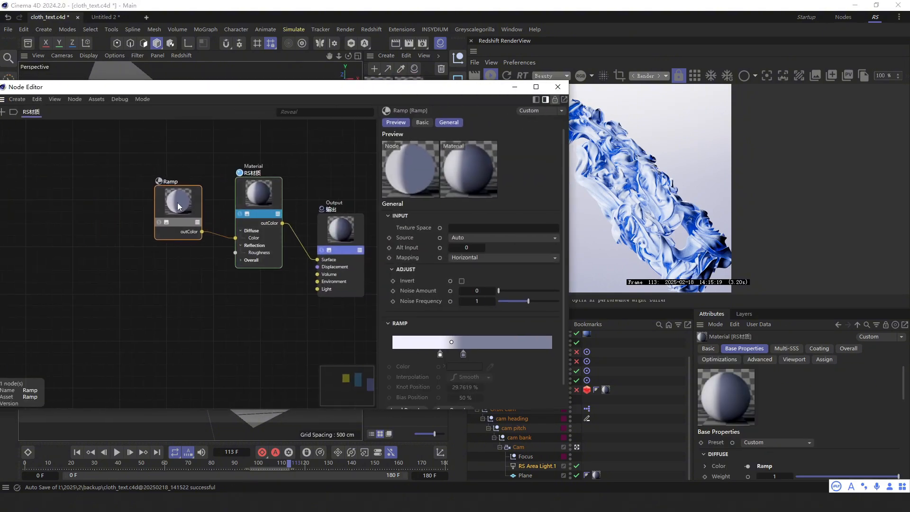
pyautogui.click(227, 188)
pyautogui.moveTo(258, 204); pyautogui.dragTo(254, 214)
pyautogui.scroll(3, 272, 255)
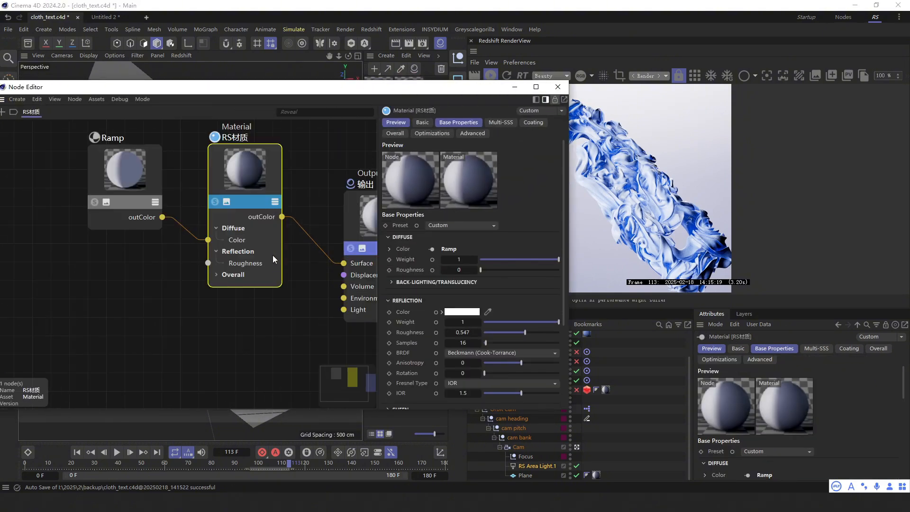
pyautogui.click(410, 332)
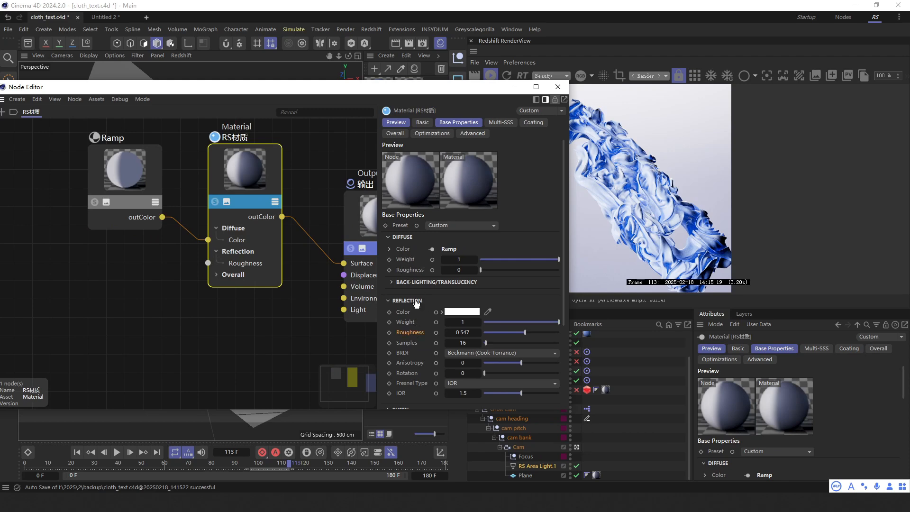
pyautogui.click(557, 88)
# Collapse the CA camera rig and delete the disabled area lights RS区域光.4 and RS区域光.1.
pyautogui.scroll(-1, 549, 210)
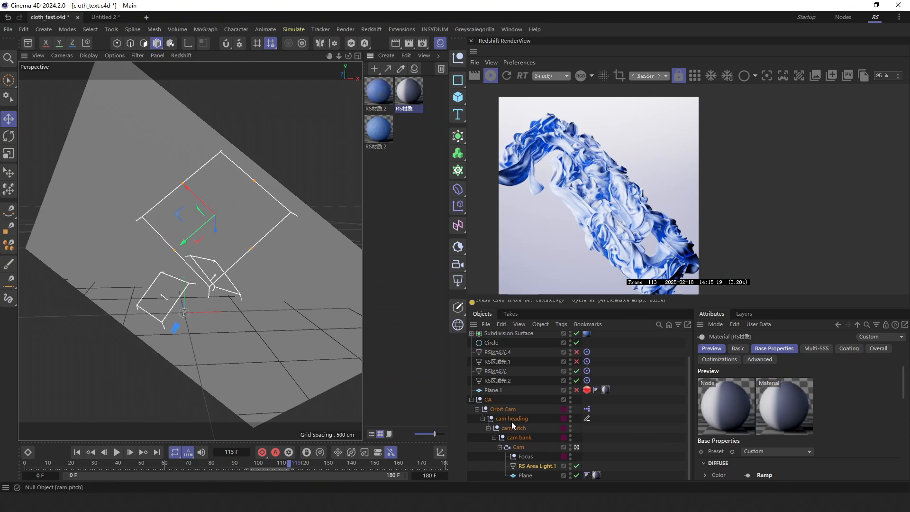
pyautogui.click(471, 400)
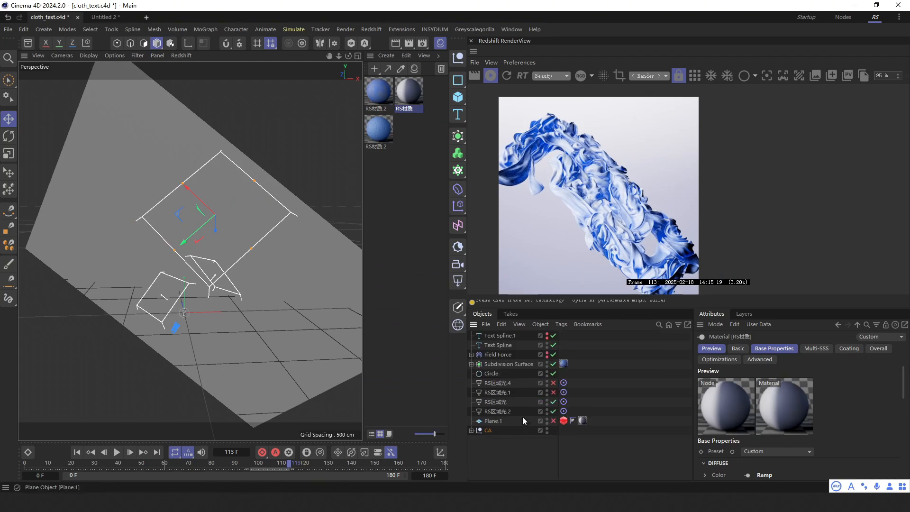
pyautogui.keyDown('ctrl'); pyautogui.click(502, 384); pyautogui.keyUp('ctrl')
pyautogui.press('Delete')
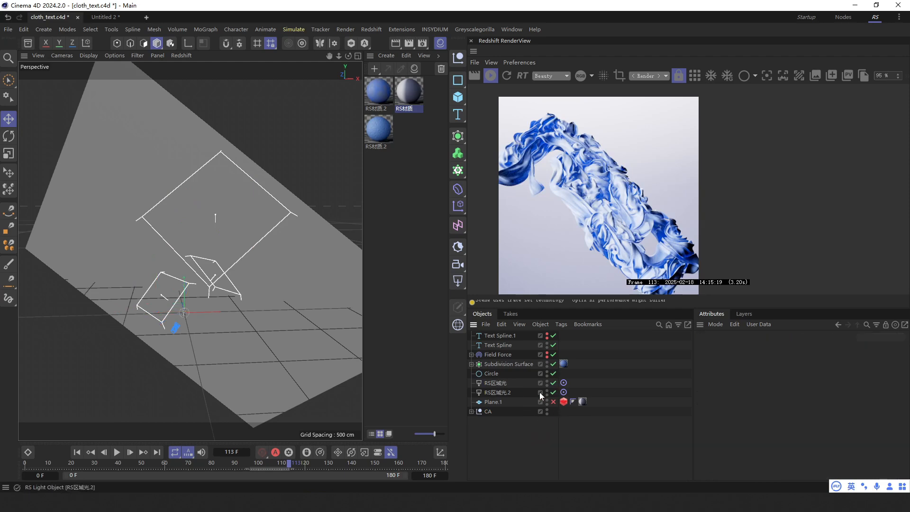
# Turn off RS区域光, toggle RS区域光.2 to isolate its effect, and examine where it sits relative to the letter and camera.
pyautogui.click(553, 382)
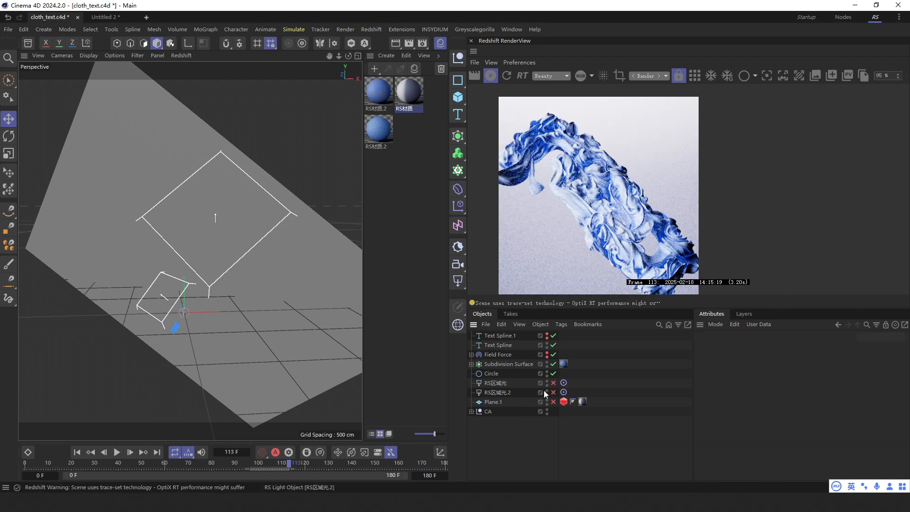
pyautogui.click(553, 392)
pyautogui.click(529, 393)
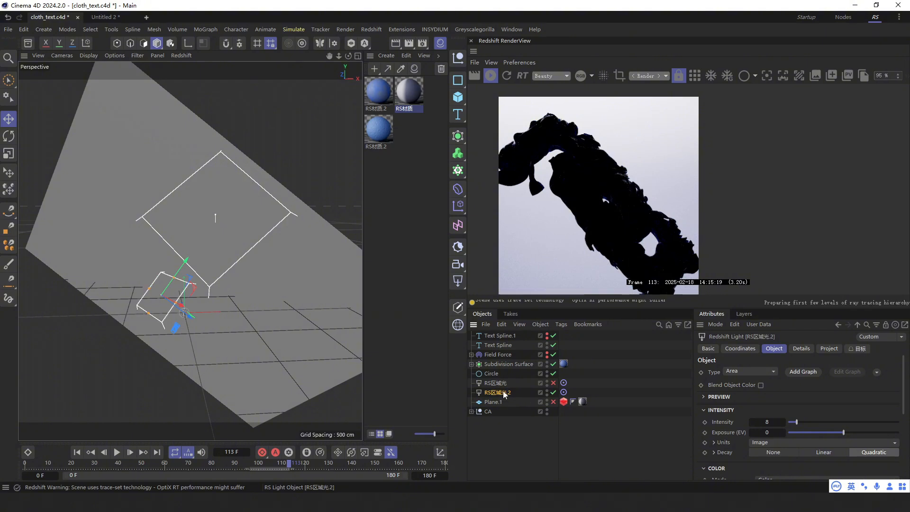
pyautogui.click(495, 383)
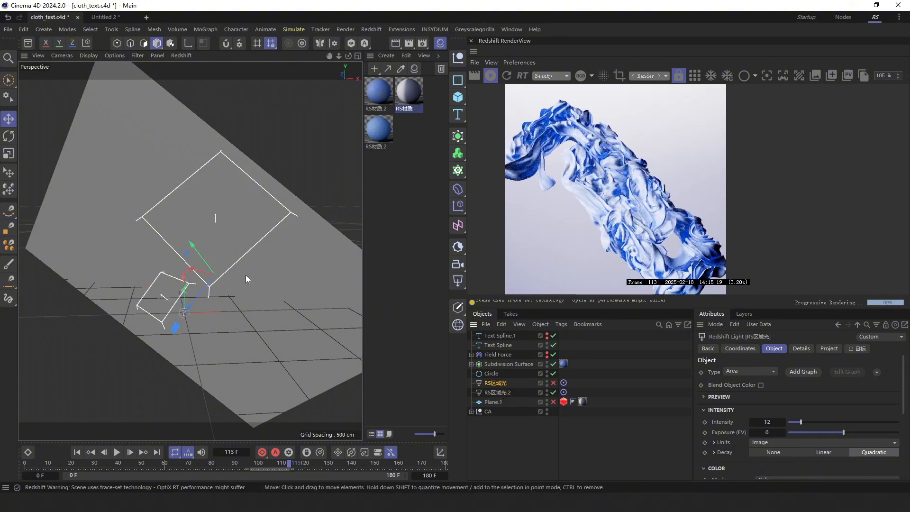
pyautogui.scroll(6, 180, 317)
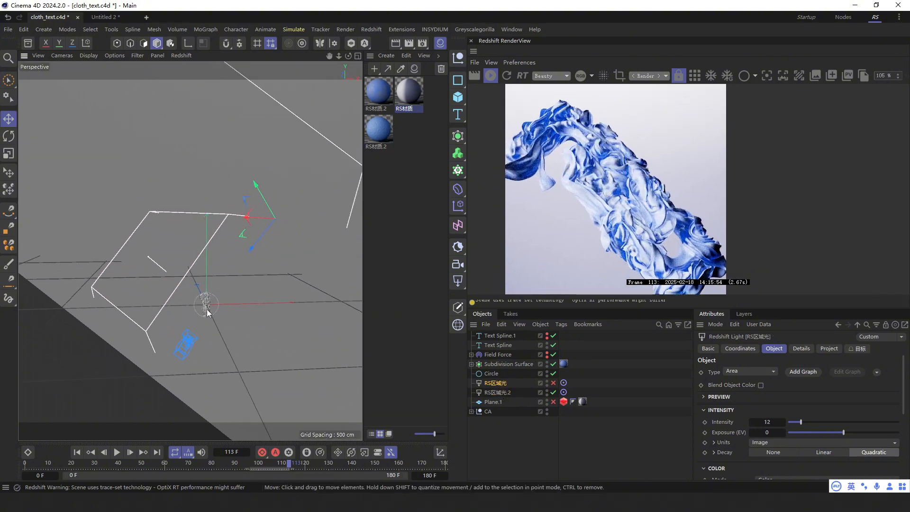
pyautogui.moveTo(207, 309)
pyautogui.keyDown('alt'); pyautogui.mouseDown()
pyautogui.moveTo(169, 314)
pyautogui.moveTo(187, 300)
pyautogui.moveTo(166, 300)
pyautogui.moveTo(205, 297)
pyautogui.mouseUp(); pyautogui.keyUp('alt')
pyautogui.click(495, 392)
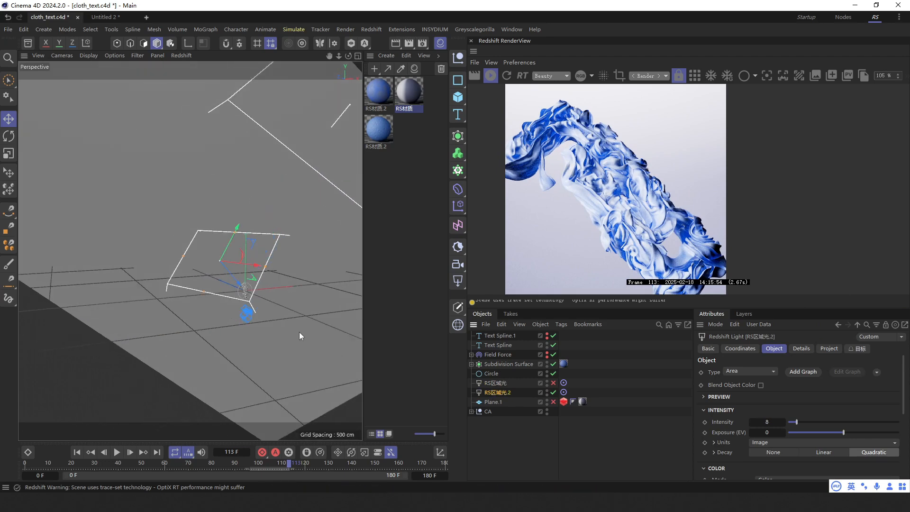
pyautogui.scroll(7, 270, 291)
pyautogui.keyDown('alt'); pyautogui.moveTo(269, 289); pyautogui.dragTo(205, 201); pyautogui.keyUp('alt')
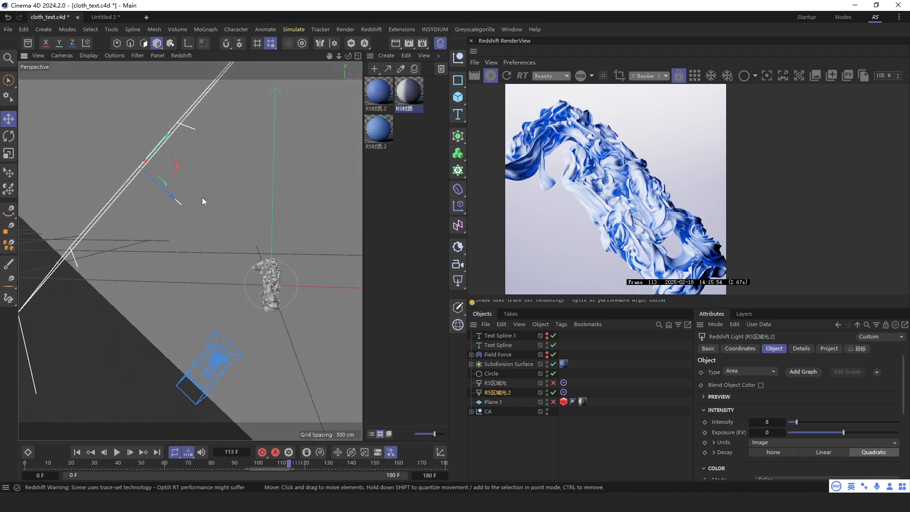
# Examine the rendered cloth folds up close with RS区域光.2 as the letter's only light.
pyautogui.scroll(1, 561, 170)
pyautogui.scroll(1, 561, 167)
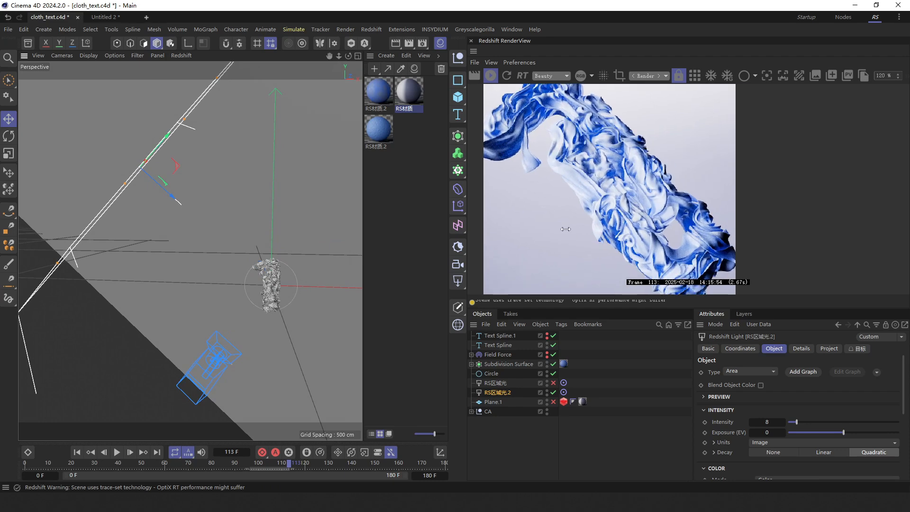
pyautogui.scroll(-1, 554, 161)
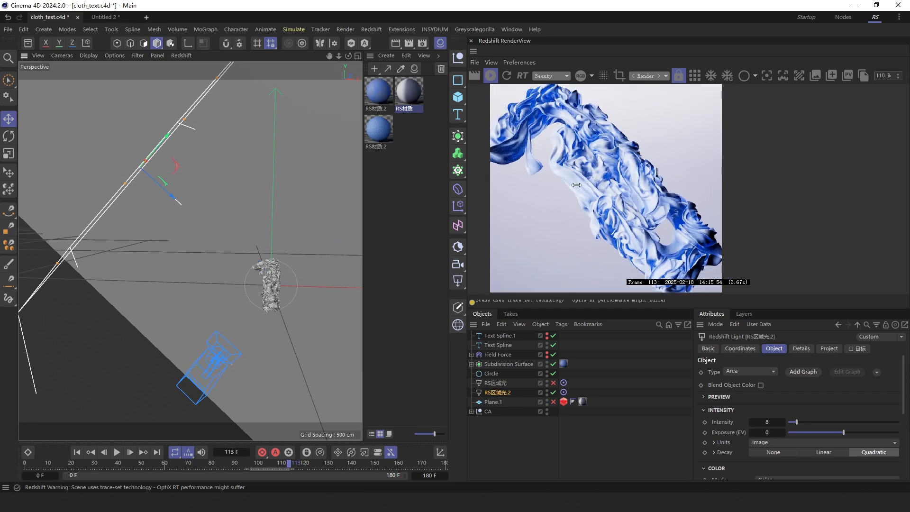
pyautogui.scroll(1, 595, 131)
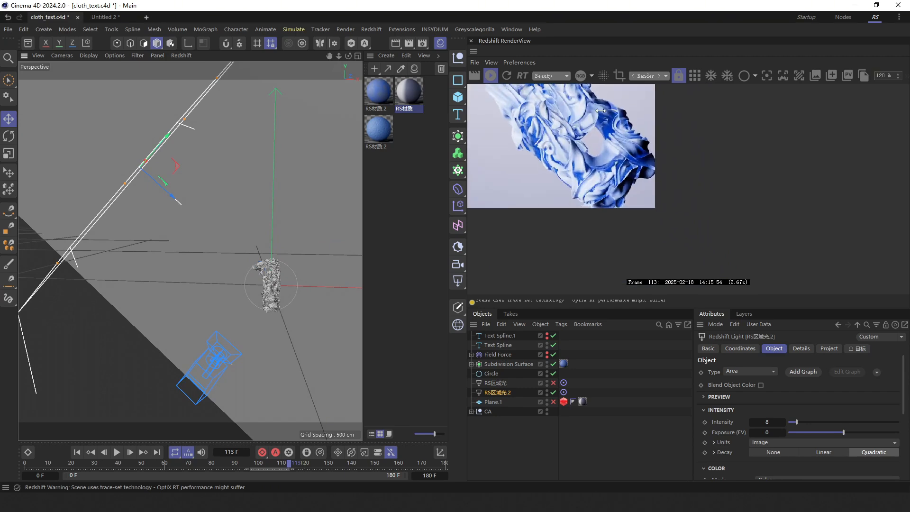
pyautogui.moveTo(600, 110); pyautogui.dragTo(609, 142)
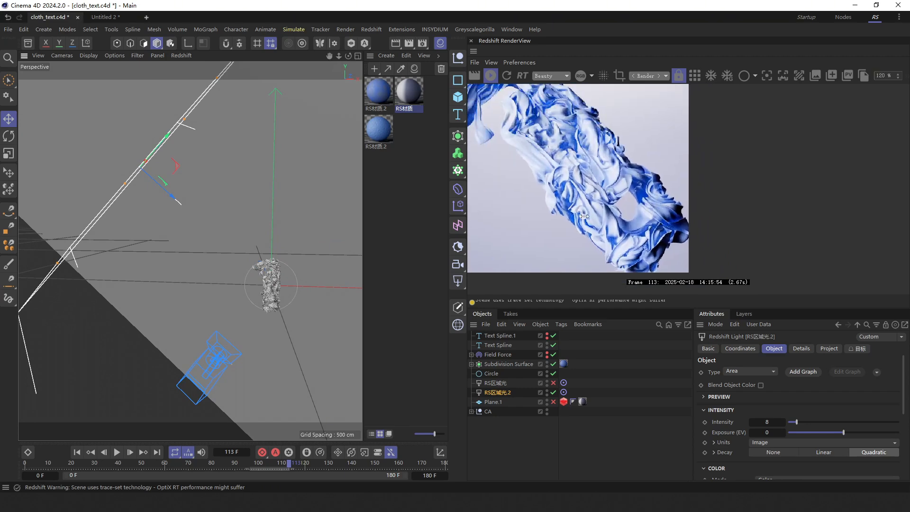
pyautogui.scroll(-2, 615, 157)
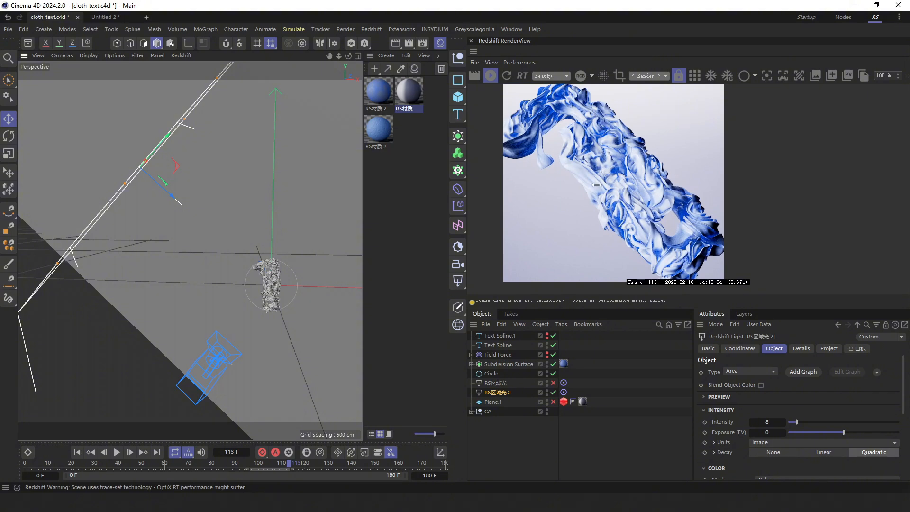
pyautogui.moveTo(596, 185); pyautogui.dragTo(585, 188)
# Isolate RS区域光 by turning it on and RS区域光.2 off, and examine its Diffuse contribution setting and the resulting highlights.
pyautogui.click(552, 393)
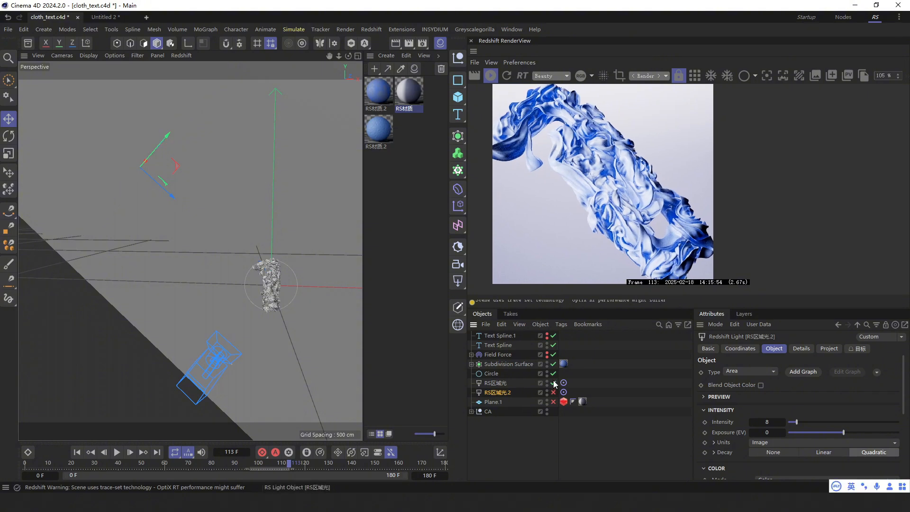
pyautogui.click(508, 386)
pyautogui.scroll(1, 589, 189)
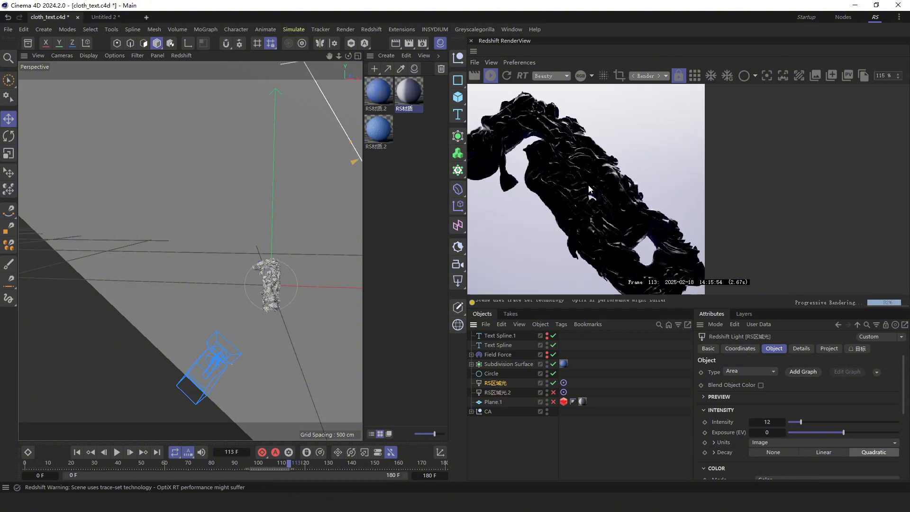
pyautogui.scroll(2, 589, 189)
pyautogui.click(801, 348)
pyautogui.scroll(-5, 738, 450)
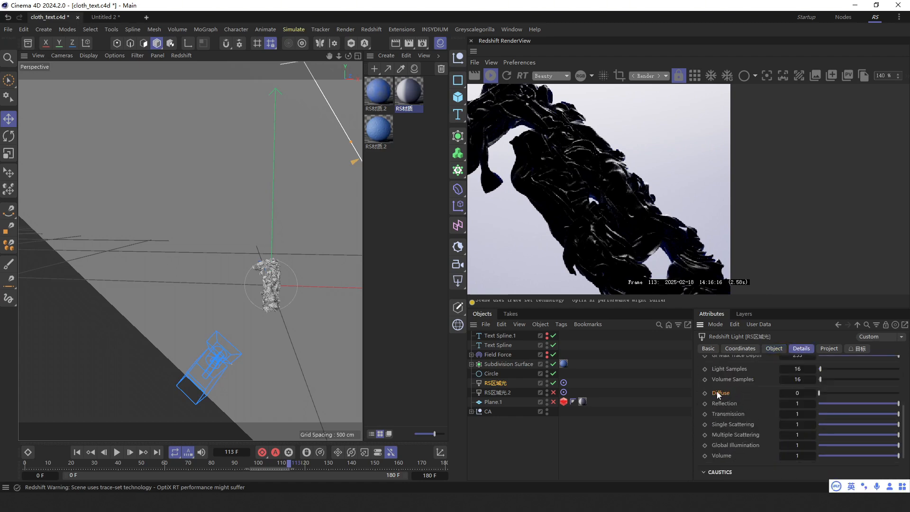
pyautogui.scroll(3, 627, 212)
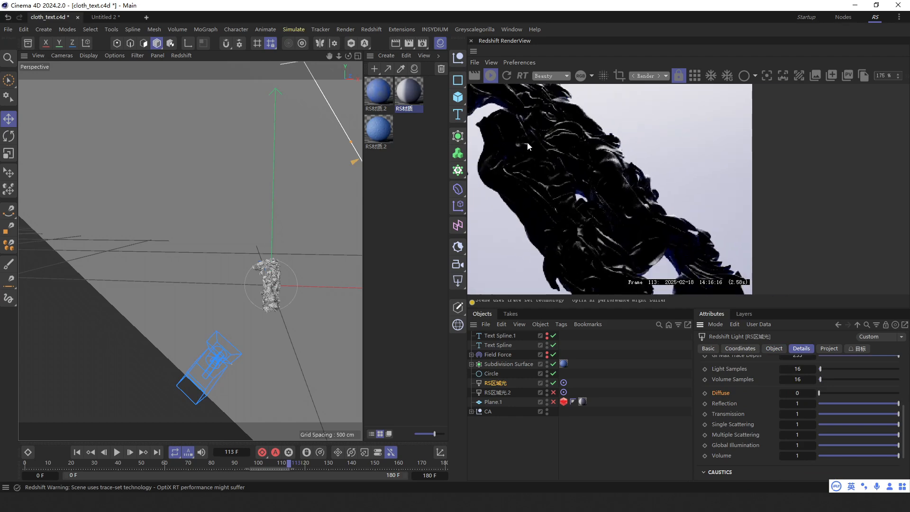
pyautogui.scroll(-2, 527, 166)
# Turn RS区域光.2 back on and toggle RS区域光 to compare its highlights on the cloth folds up close.
pyautogui.click(553, 393)
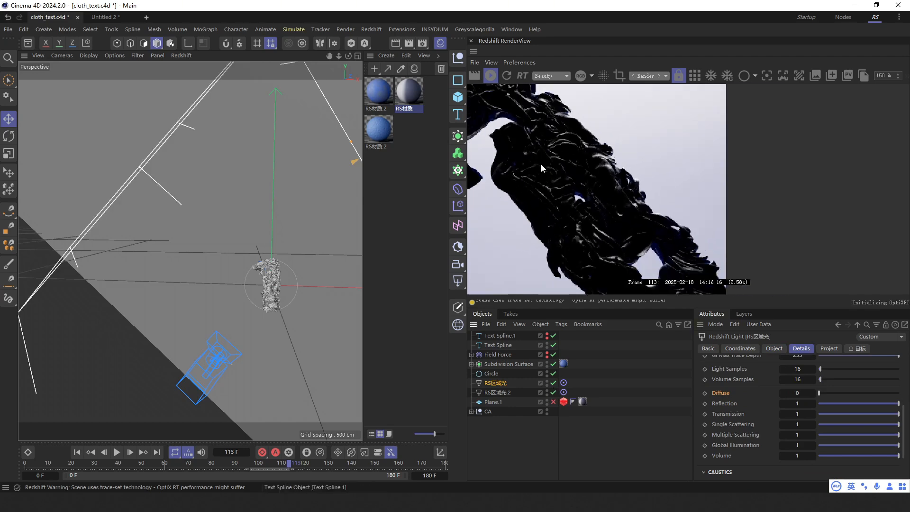
pyautogui.scroll(3, 551, 134)
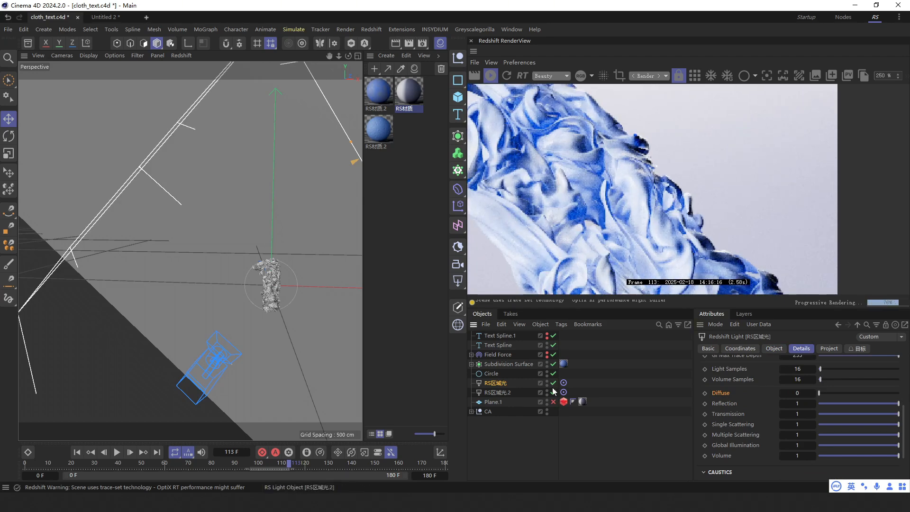
pyautogui.click(551, 383)
pyautogui.click(551, 383)
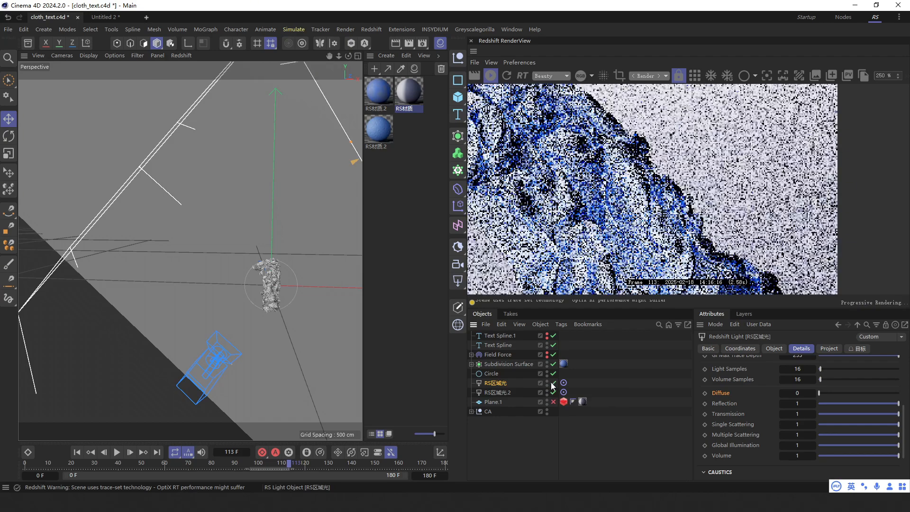
pyautogui.scroll(-5, 657, 209)
pyautogui.scroll(5, 639, 247)
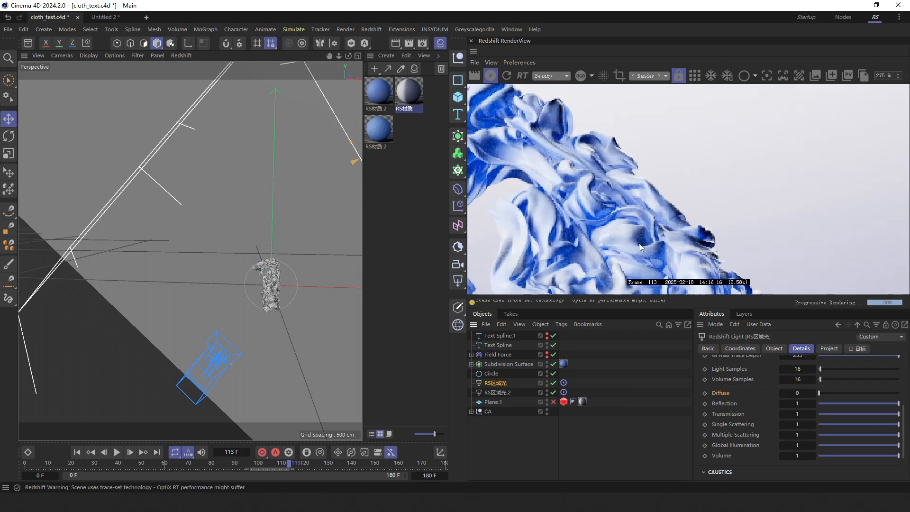
pyautogui.scroll(4, 603, 180)
pyautogui.click(552, 383)
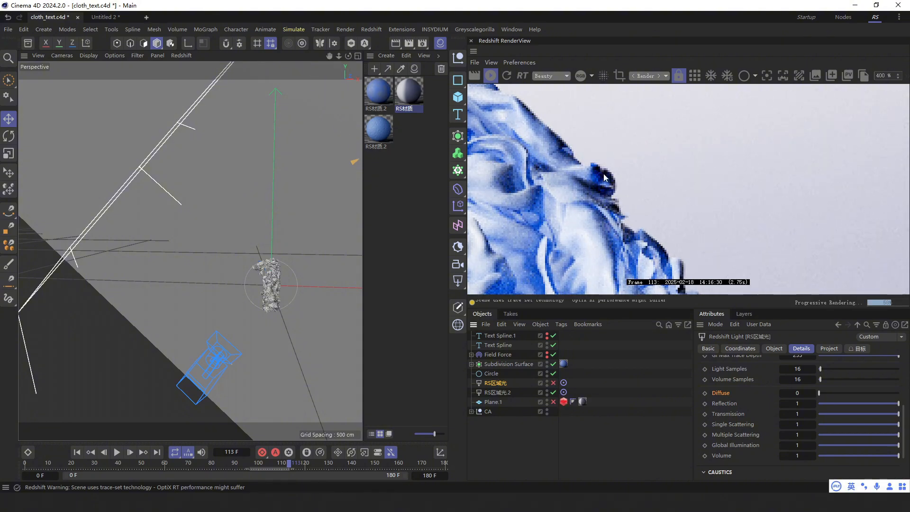
pyautogui.click(552, 383)
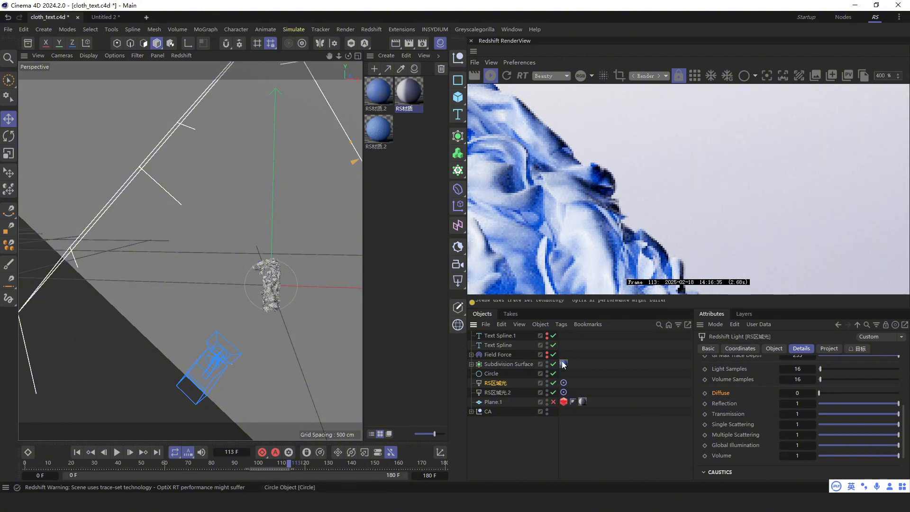
pyautogui.scroll(-3, 617, 205)
pyautogui.scroll(-2, 618, 205)
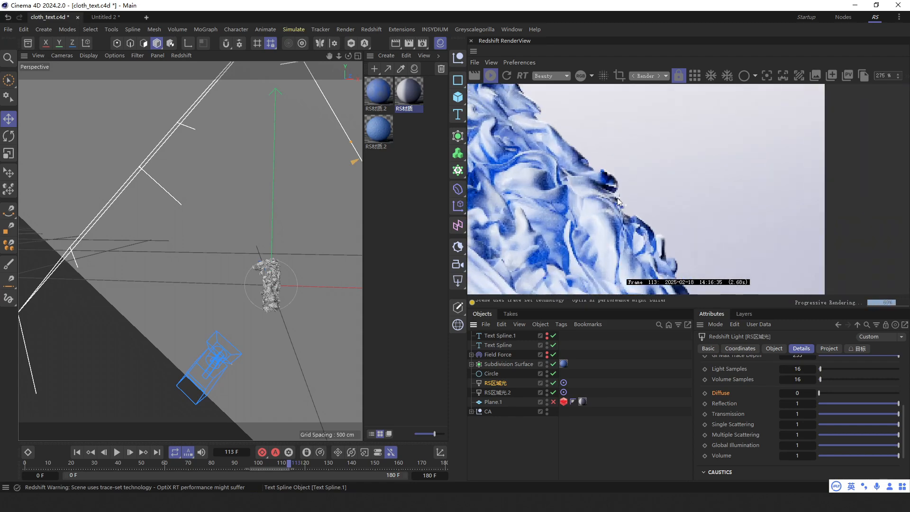
# Open the RS材质.2 material's node graph and examine the Maxon Noise nodes feeding its color, roughness and bump.
pyautogui.click(537, 413)
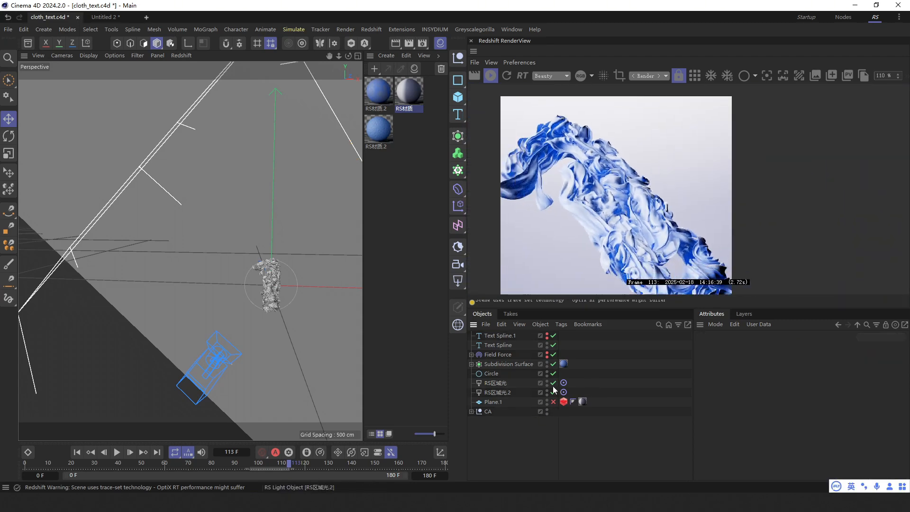
pyautogui.doubleClick(374, 109)
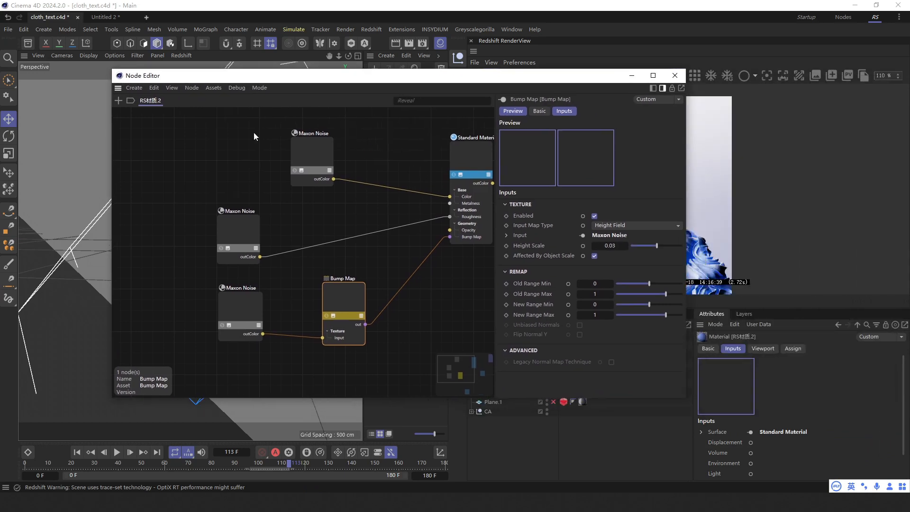
pyautogui.scroll(3, 407, 224)
pyautogui.click(244, 211)
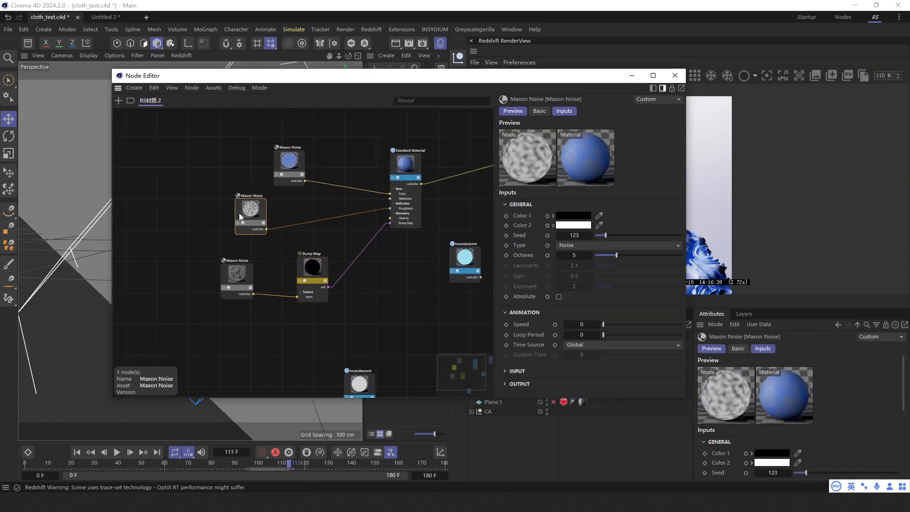
pyautogui.moveTo(209, 256); pyautogui.dragTo(344, 325)
pyautogui.click(325, 237)
pyautogui.scroll(3, 325, 238)
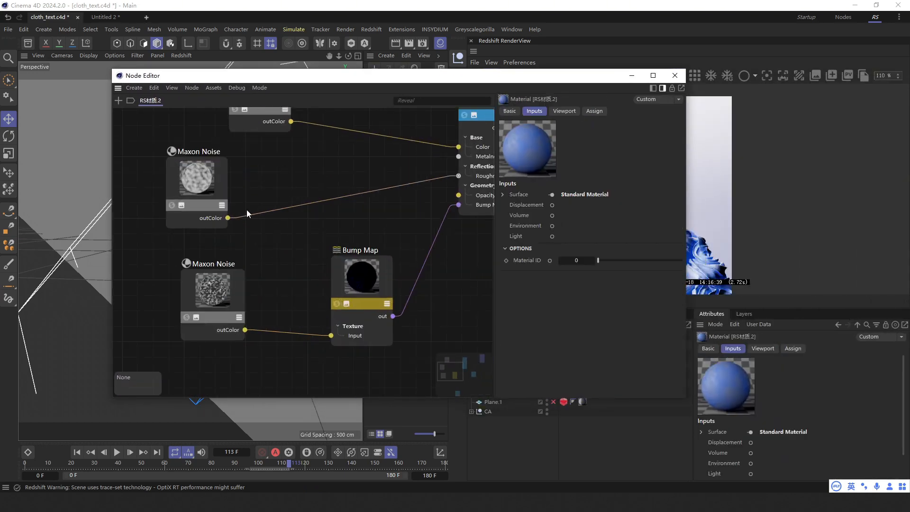
# Solo the Maxon Noise that drives the base color, examine its pattern on the cloth up close, and turn the solo off.
pyautogui.click(251, 202)
pyautogui.moveTo(284, 123); pyautogui.dragTo(283, 211, button='middle')
pyautogui.moveTo(268, 173); pyautogui.dragTo(294, 192)
pyautogui.moveTo(474, 78); pyautogui.dragTo(279, 72)
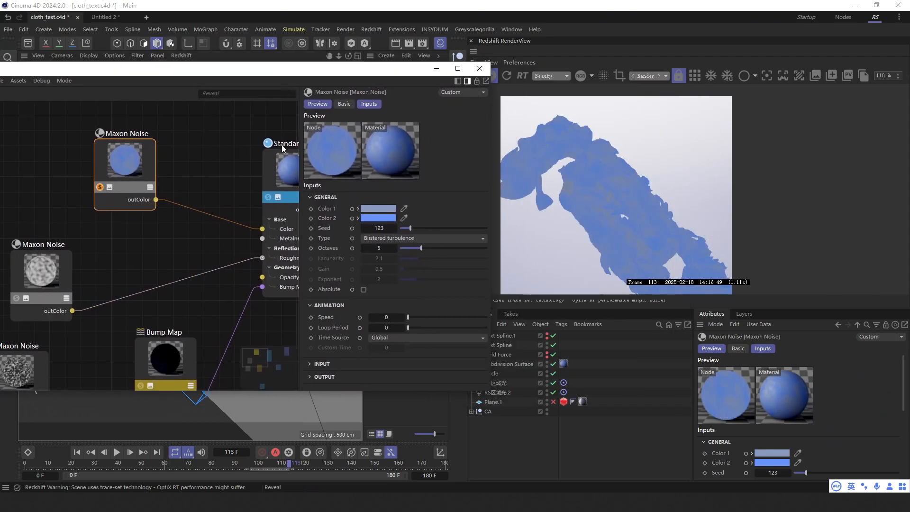
pyautogui.moveTo(137, 159); pyautogui.dragTo(202, 190)
pyautogui.scroll(4, 576, 206)
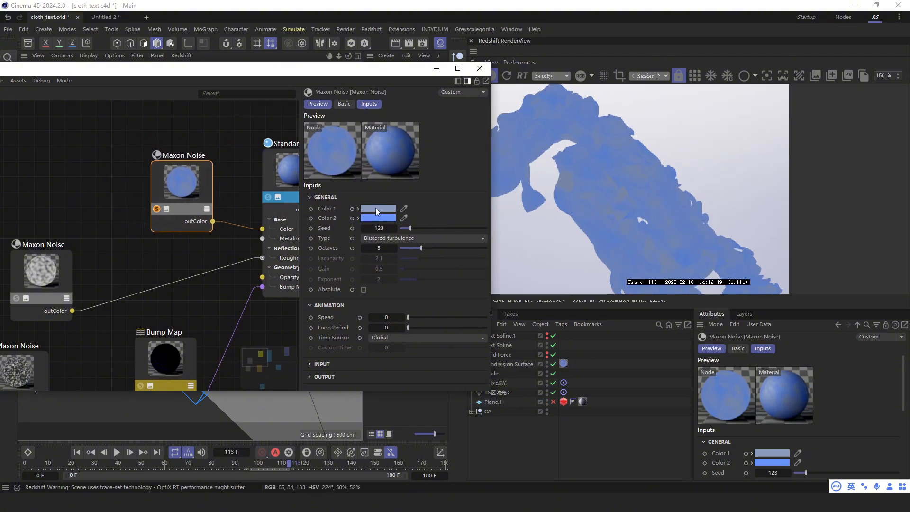
pyautogui.scroll(5, 571, 172)
pyautogui.scroll(-3, 635, 204)
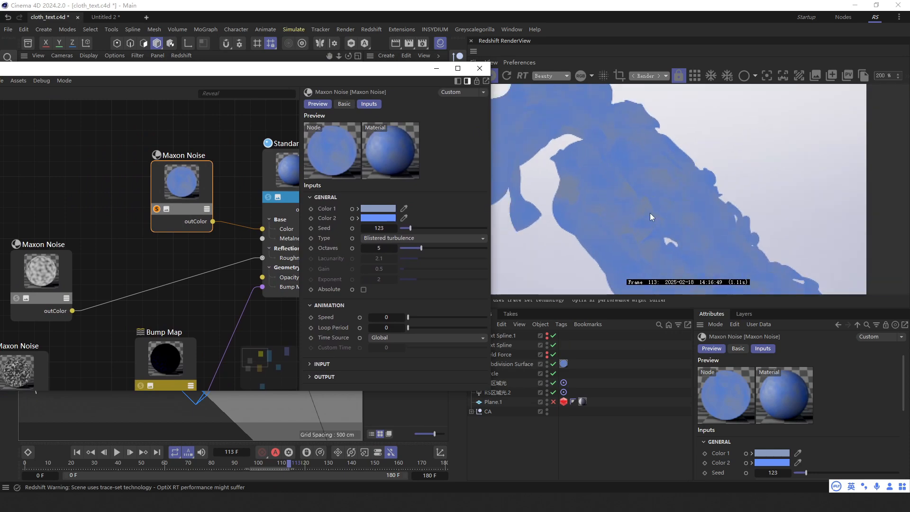
pyautogui.moveTo(650, 213); pyautogui.dragTo(622, 135, button='middle')
pyautogui.scroll(2, 675, 175)
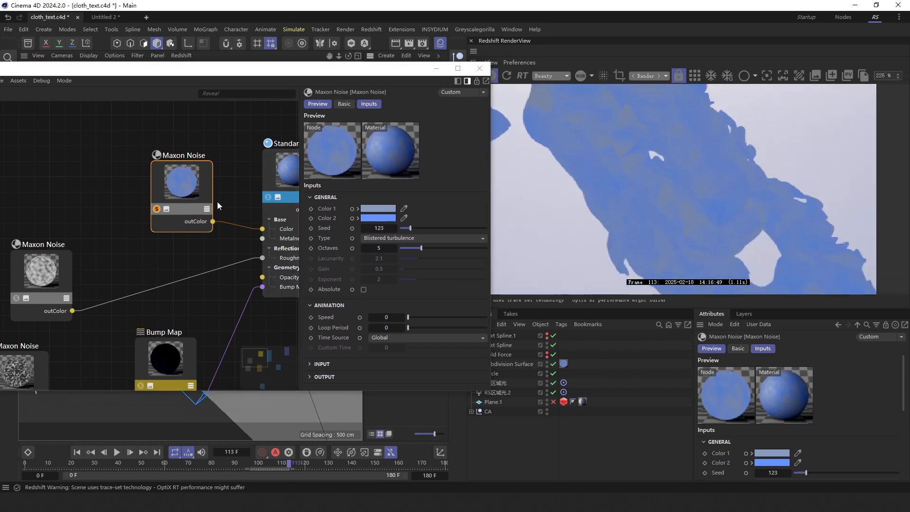
pyautogui.click(156, 209)
# Solo the Maxon Noise connected to Roughness, examine its black-and-white pattern across the cloth, and turn the solo off.
pyautogui.moveTo(131, 237); pyautogui.dragTo(237, 192, button='middle')
pyautogui.scroll(-2, 560, 221)
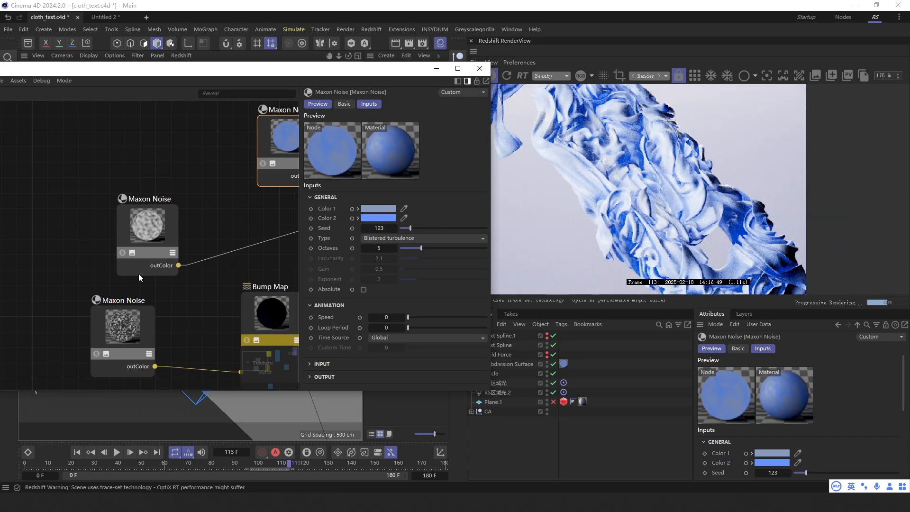
pyautogui.click(124, 252)
pyautogui.moveTo(149, 226); pyautogui.dragTo(180, 222)
pyautogui.scroll(-2, 199, 222)
pyautogui.moveTo(199, 221); pyautogui.dragTo(154, 233, button='middle')
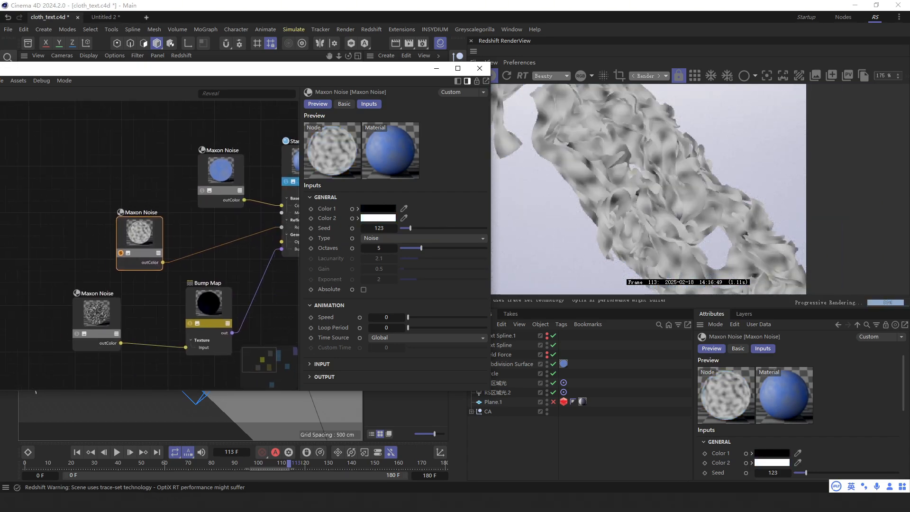
pyautogui.scroll(-4, 269, 220)
pyautogui.scroll(5, 270, 221)
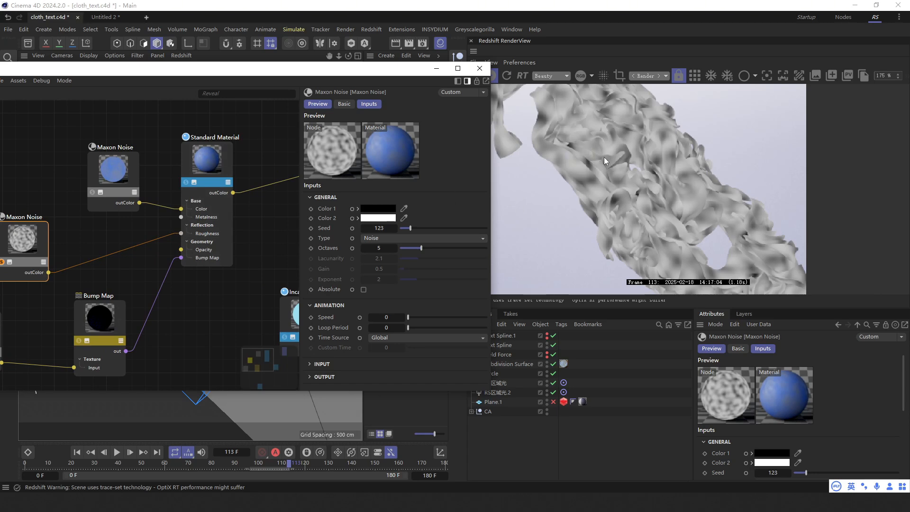
pyautogui.scroll(-1, 601, 170)
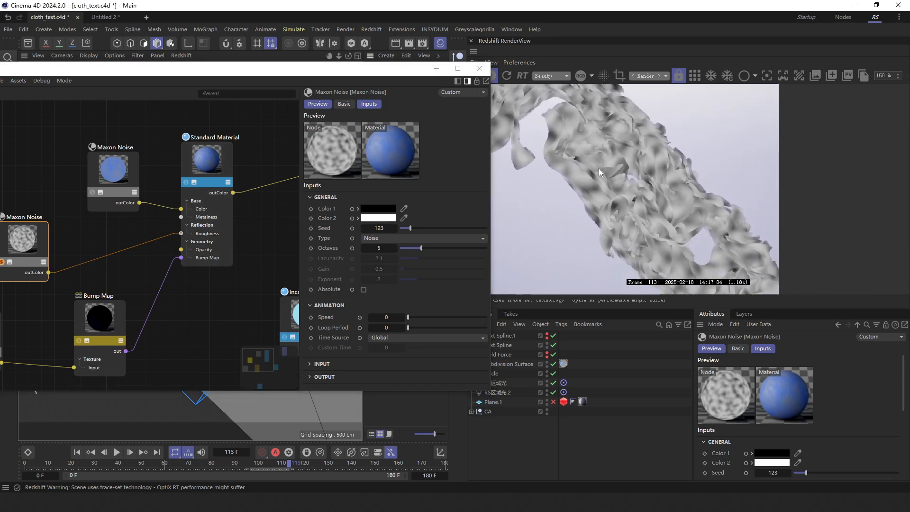
pyautogui.scroll(2, 602, 194)
pyautogui.moveTo(8, 273); pyautogui.dragTo(100, 243, button='middle')
pyautogui.moveTo(105, 231); pyautogui.dragTo(152, 234)
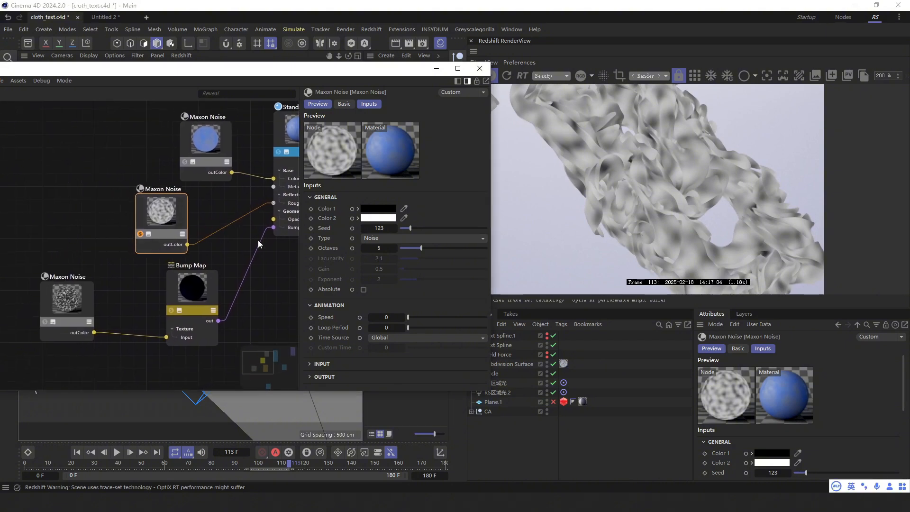
pyautogui.click(130, 244)
# Solo the Fire-type Maxon Noise feeding the Bump Map, examine its fine pattern on the cloth, and turn the solo off.
pyautogui.click(49, 314)
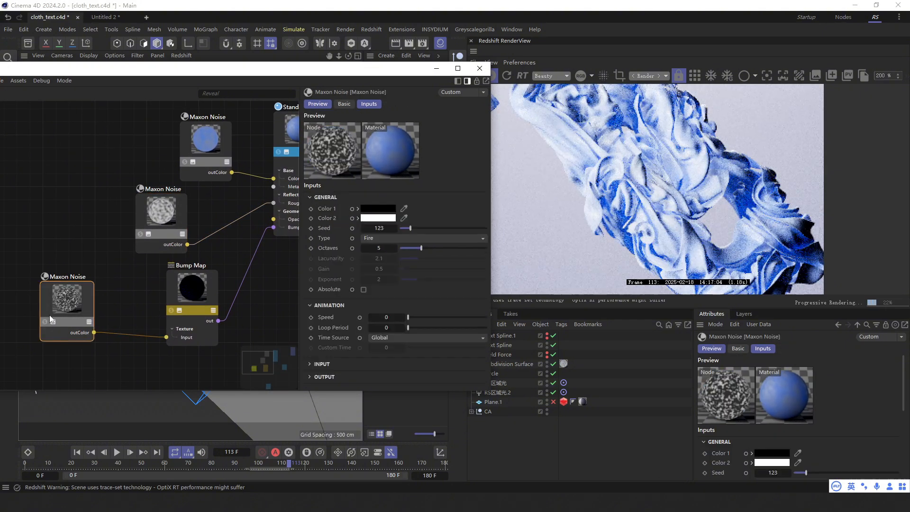
pyautogui.click(46, 320)
pyautogui.moveTo(92, 307); pyautogui.dragTo(125, 307)
pyautogui.scroll(1, 629, 212)
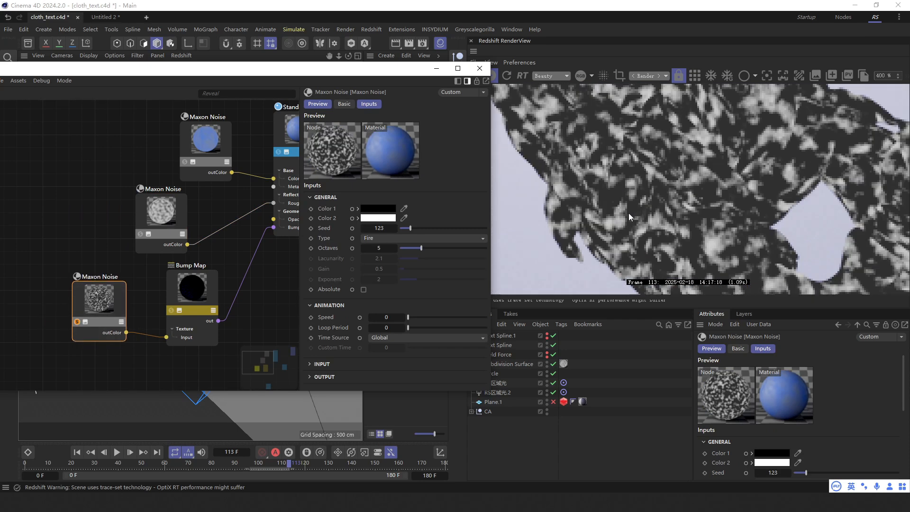
pyautogui.scroll(-1, 570, 178)
pyautogui.moveTo(630, 144); pyautogui.dragTo(595, 205, button='middle')
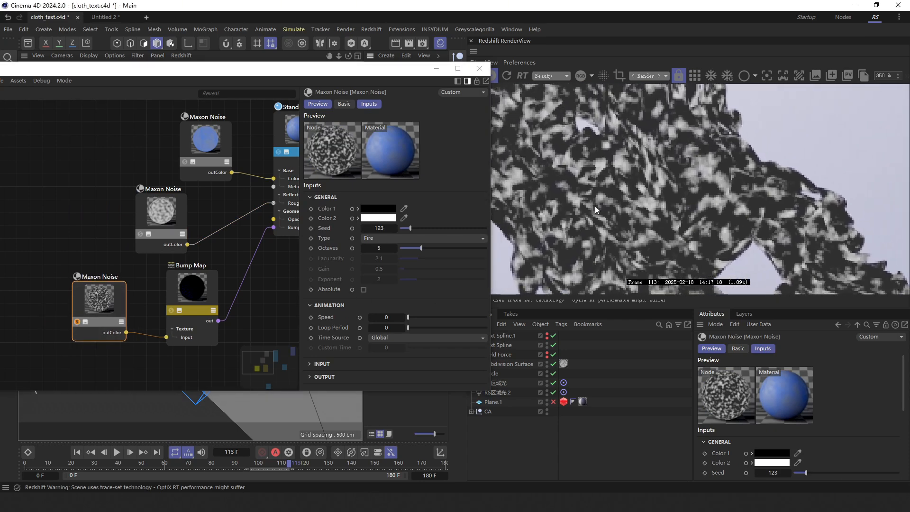
pyautogui.click(77, 321)
# Enable a render region over the close-up of the cloth folds in the middle of the letter.
pyautogui.scroll(2, 610, 198)
pyautogui.moveTo(631, 132); pyautogui.dragTo(696, 212, button='middle')
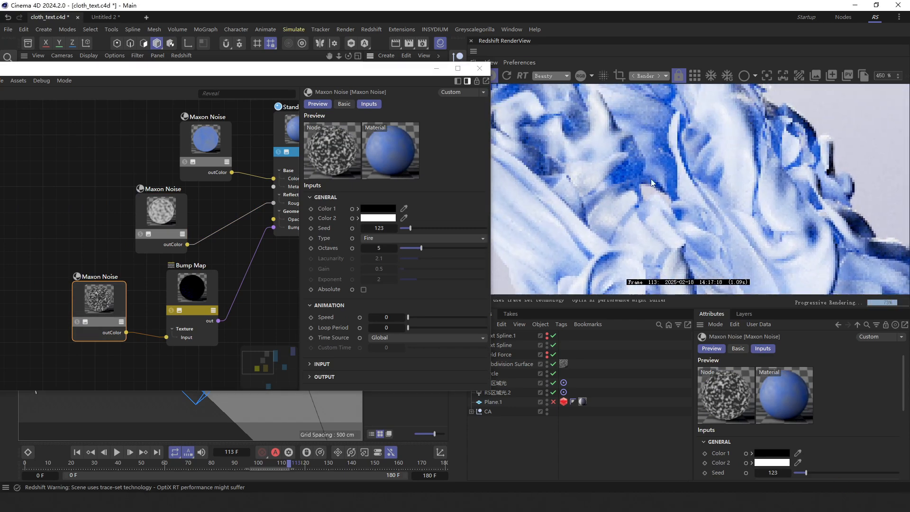
pyautogui.scroll(-2, 735, 184)
pyautogui.moveTo(735, 184); pyautogui.dragTo(704, 208, button='middle')
pyautogui.click(619, 76)
pyautogui.moveTo(497, 116)
pyautogui.mouseDown()
pyautogui.moveTo(573, 183)
pyautogui.moveTo(691, 259)
pyautogui.mouseUp()
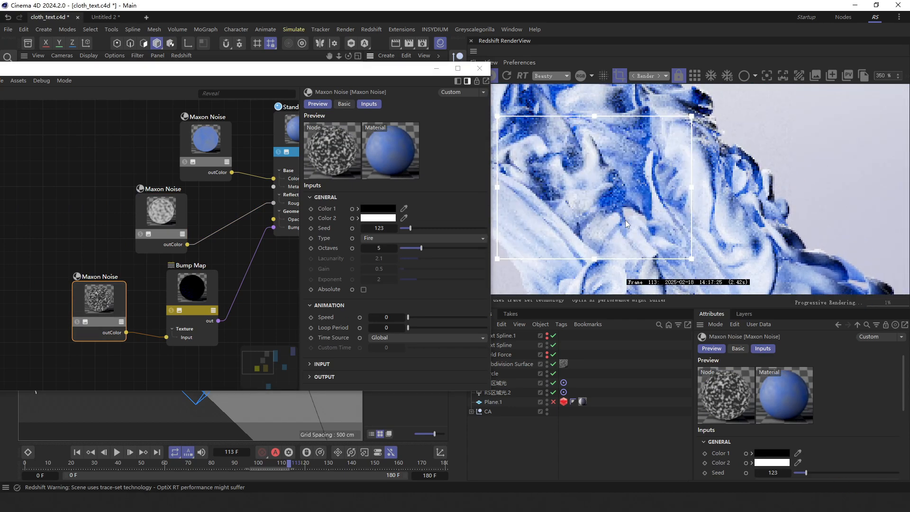
pyautogui.moveTo(626, 224); pyautogui.dragTo(659, 204, button='middle')
# Try a Height Scale of 1 on the Bump Map and redraw the render region over the folds to compare the surface.
pyautogui.click(192, 289)
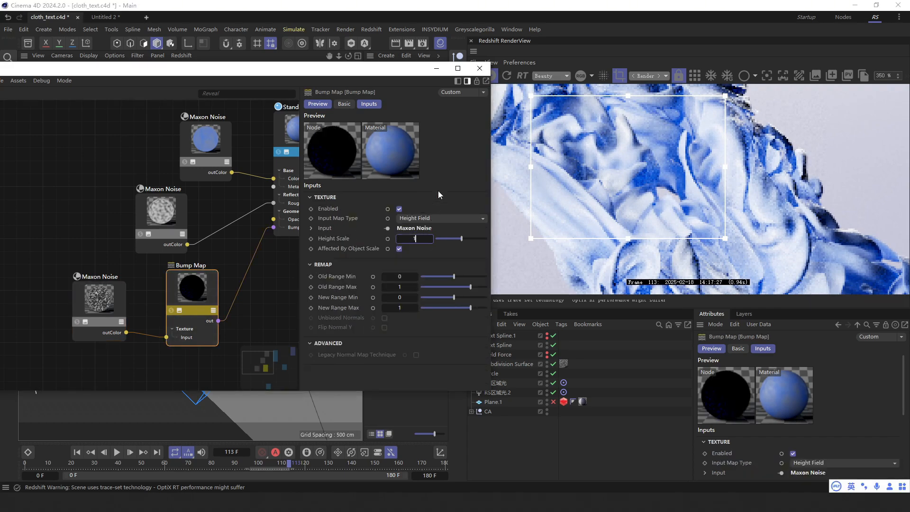
pyautogui.press('Return')
pyautogui.scroll(-2, 657, 181)
pyautogui.moveTo(524, 143); pyautogui.dragTo(719, 274)
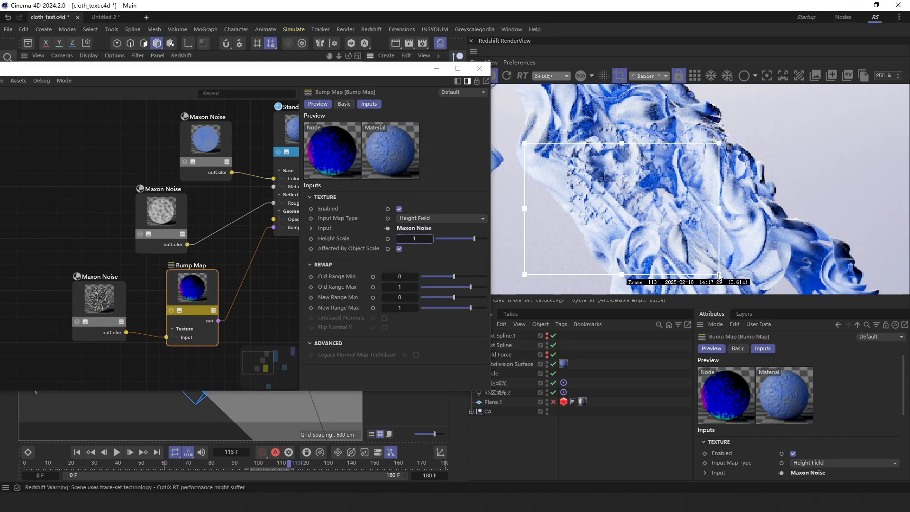
# Minimize the node graph, go to frame 159, and refit the render region around the cloth at this camera view.
pyautogui.click(436, 71)
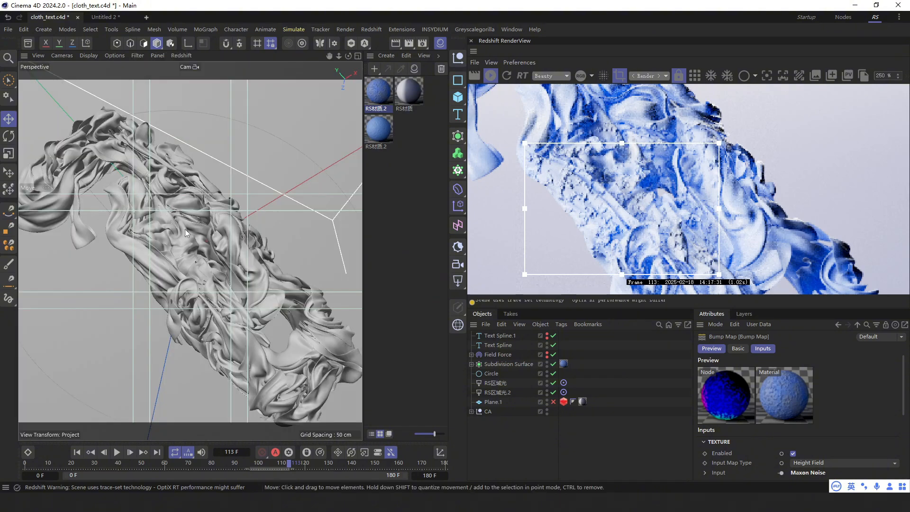
pyautogui.click(397, 469)
pyautogui.scroll(-2, 589, 260)
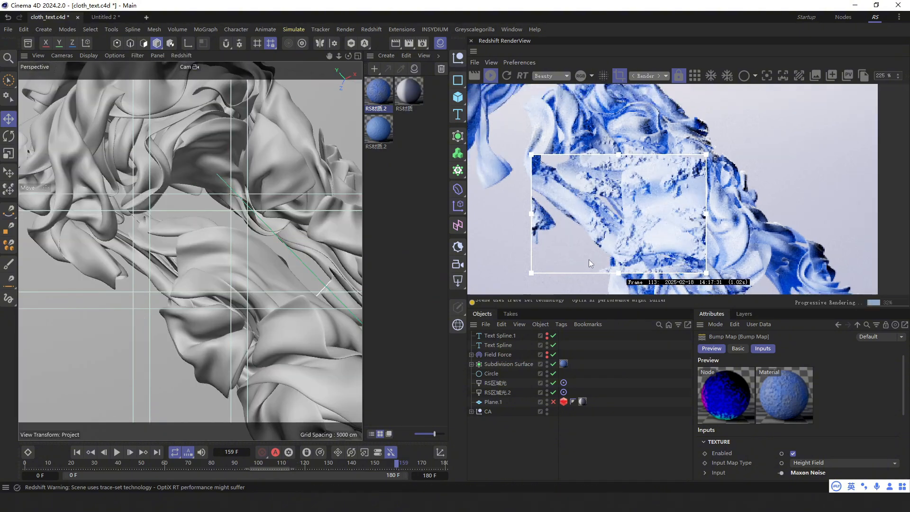
pyautogui.moveTo(486, 161); pyautogui.dragTo(535, 217, button='middle')
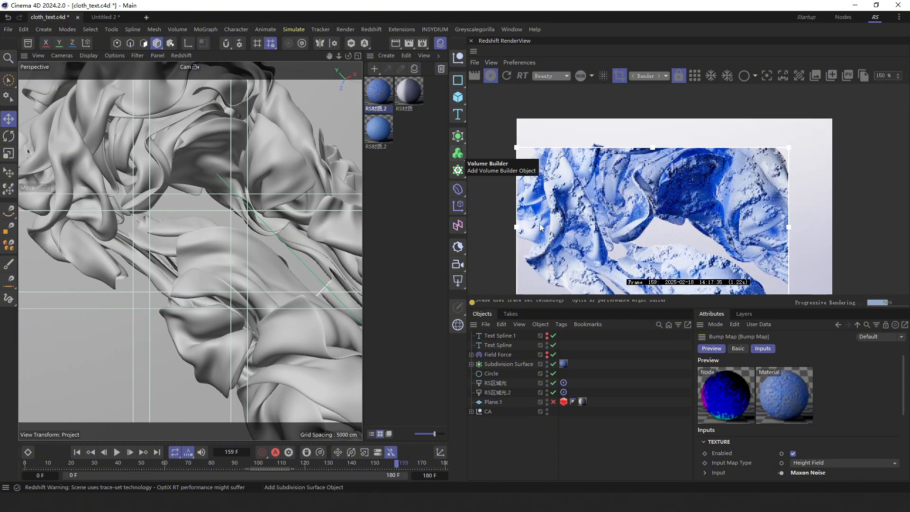
pyautogui.scroll(1, 535, 218)
# Reopen the RS材质.2 node graph, try a Height Scale of 0.01 on the Bump Map, and inspect the folds.
pyautogui.doubleClick(387, 99)
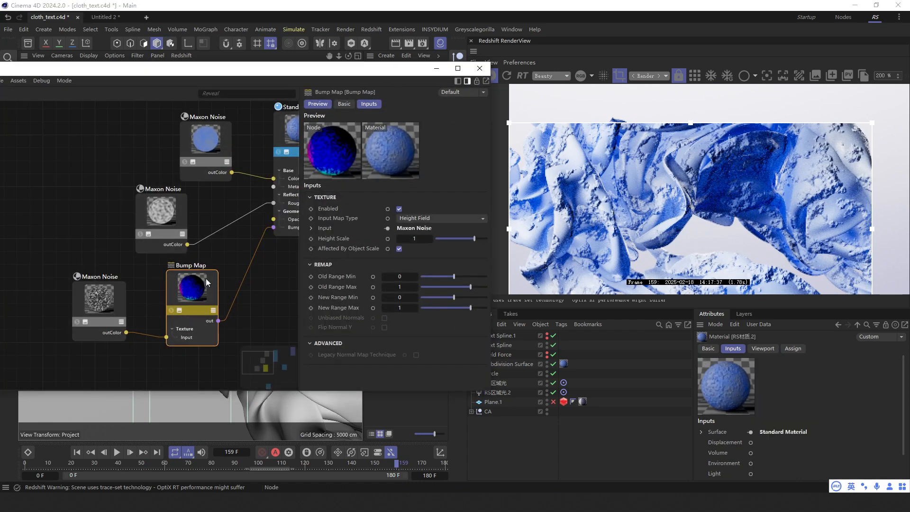
pyautogui.click(203, 287)
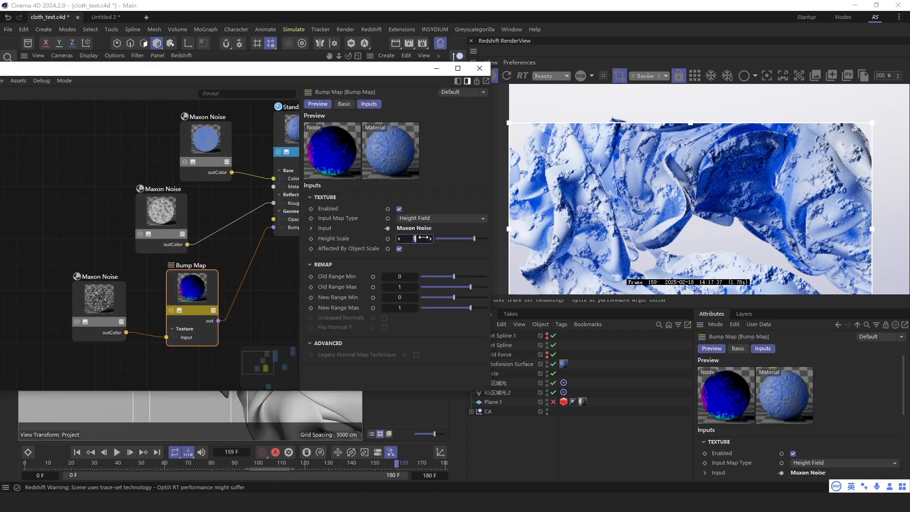
pyautogui.press('Return')
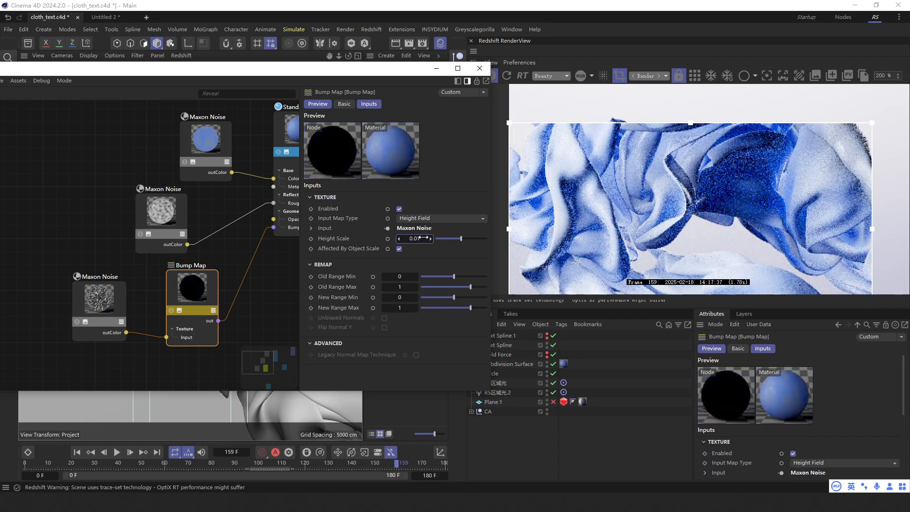
pyautogui.moveTo(593, 212); pyautogui.dragTo(637, 174, button='middle')
pyautogui.scroll(3, 637, 175)
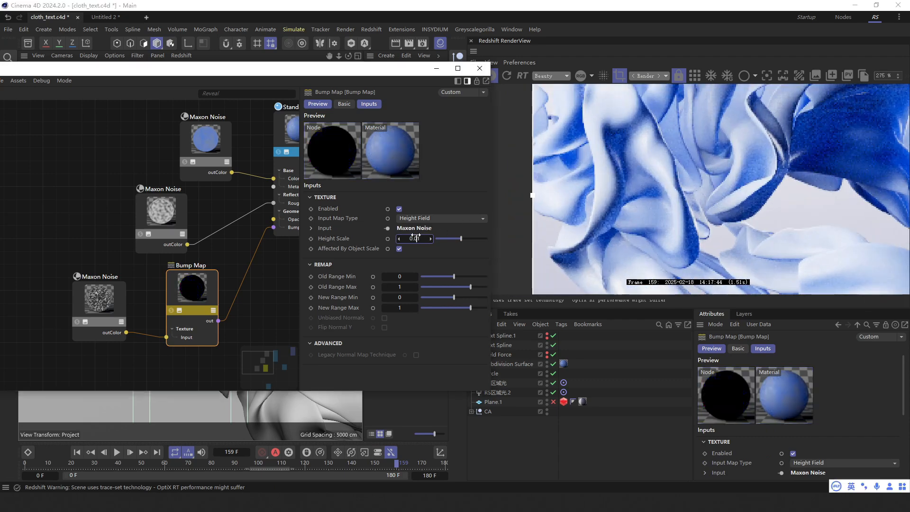
# Try a Height Scale of 0.1 on the Bump Map and inspect the bump detail on the cloth up close.
pyautogui.write('0.1')
pyautogui.press('Return')
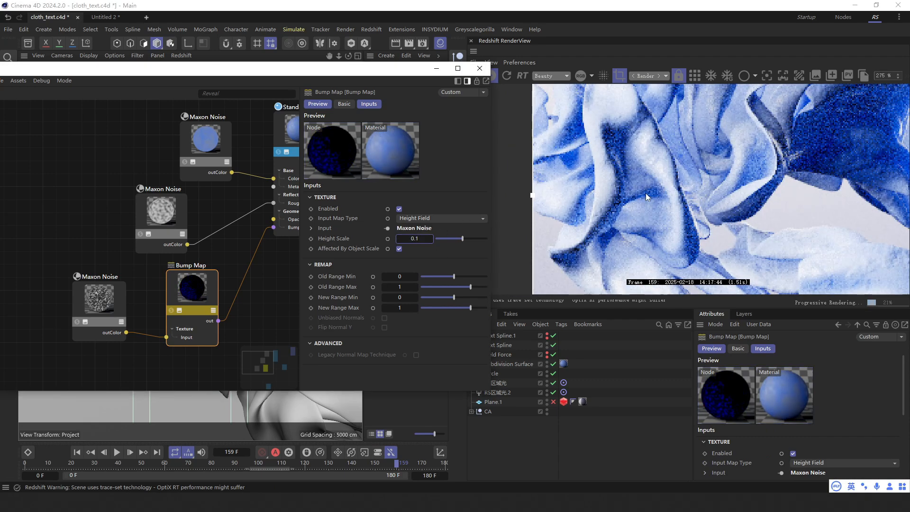
pyautogui.scroll(-3, 649, 196)
pyautogui.scroll(6, 655, 201)
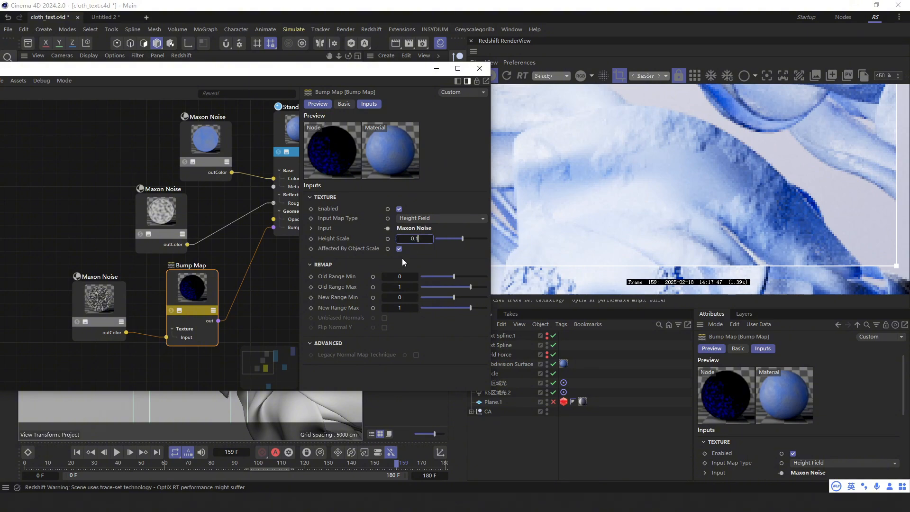
# Set the Bump Map's Height Scale to 0.03 and check the subtle surface texture up close.
pyautogui.press('Return')
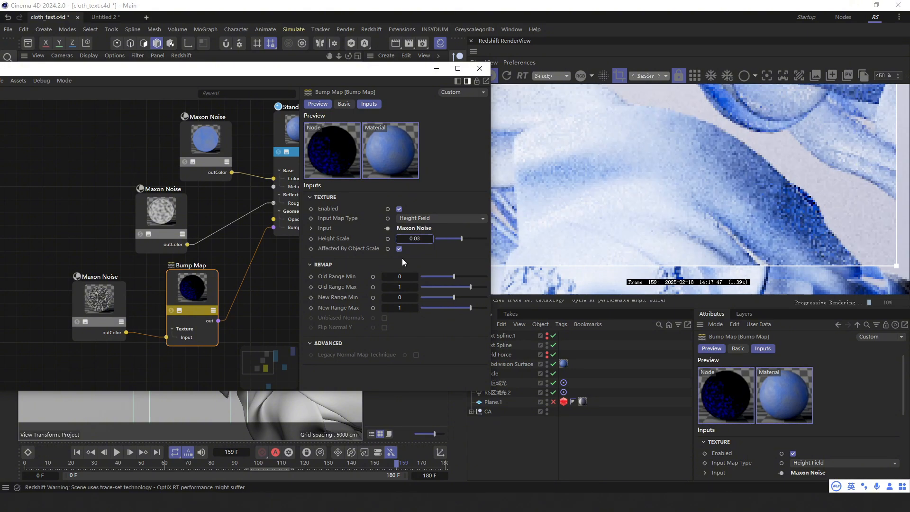
pyautogui.scroll(-2, 644, 165)
pyautogui.scroll(2, 638, 188)
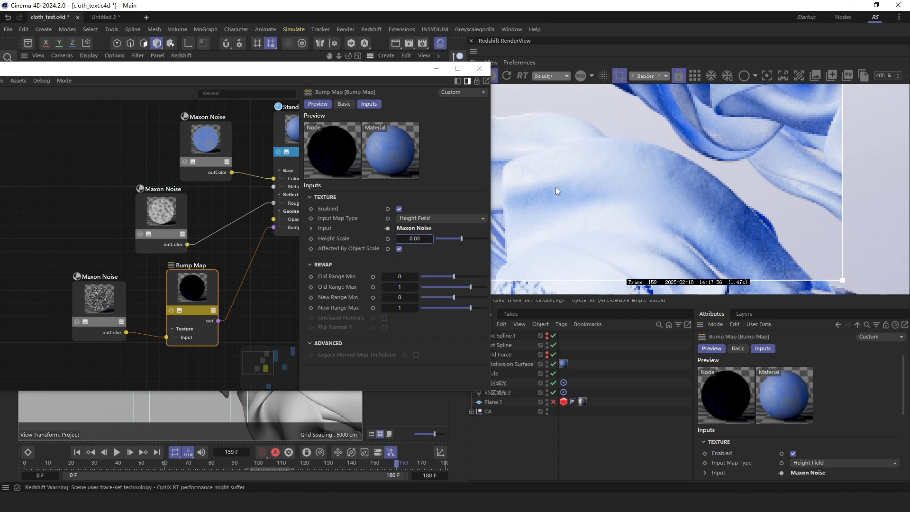
pyautogui.scroll(-2, 698, 192)
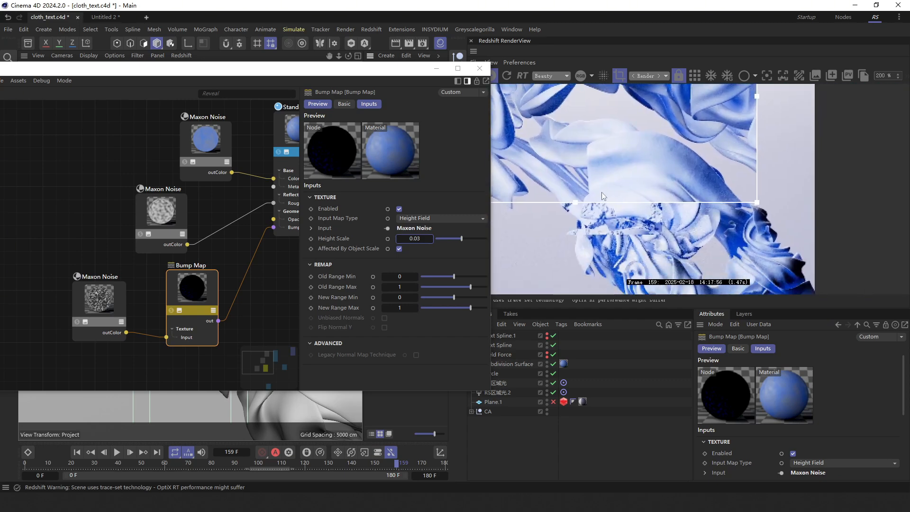
# Redraw the render region to cover most of the upper part of the frame.
pyautogui.scroll(-3, 601, 192)
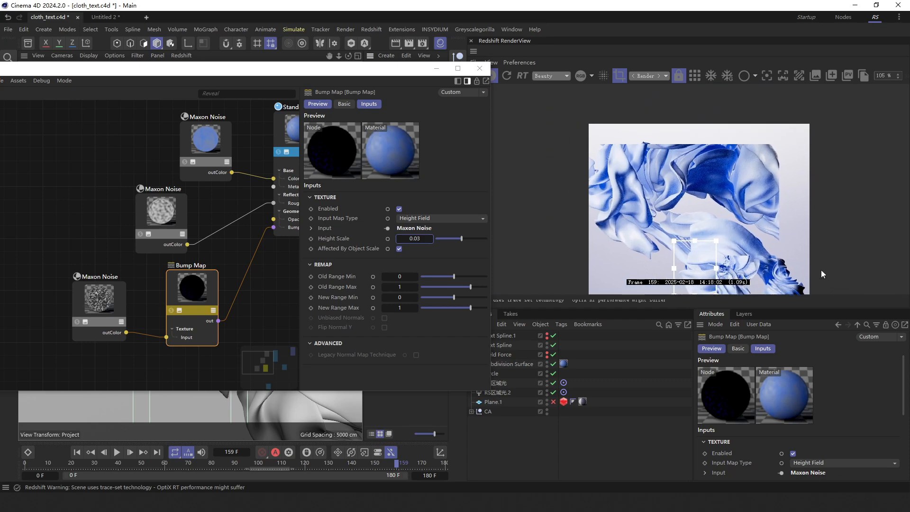
pyautogui.moveTo(799, 256); pyautogui.dragTo(586, 122)
pyautogui.moveTo(630, 180); pyautogui.dragTo(585, 162, button='middle')
# Delete the two unconnected Incandescent nodes from the RS材质.2 graph, keeping the Bump Map node clear of the Standard Material.
pyautogui.scroll(-5, 247, 216)
pyautogui.moveTo(243, 217); pyautogui.dragTo(201, 223, button='middle')
pyautogui.scroll(1, 256, 225)
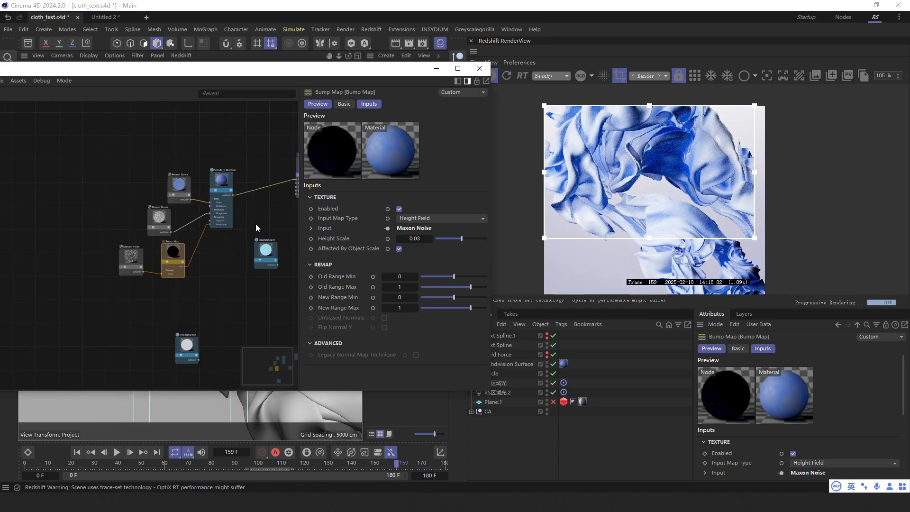
pyautogui.scroll(-2, 256, 224)
pyautogui.keyDown('shift'); pyautogui.click(197, 316); pyautogui.keyUp('shift')
pyautogui.moveTo(197, 316); pyautogui.dragTo(231, 273)
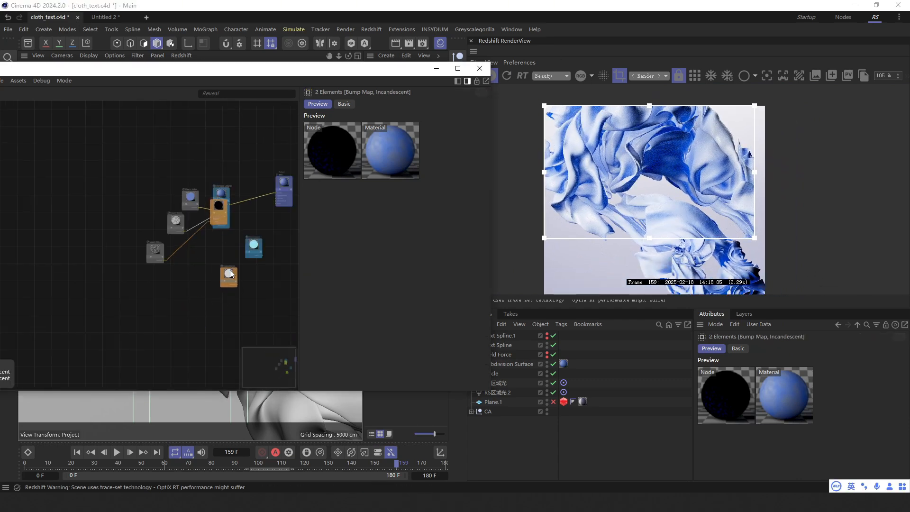
pyautogui.click(256, 287)
pyautogui.scroll(4, 209, 249)
pyautogui.moveTo(218, 172); pyautogui.dragTo(194, 259)
pyautogui.moveTo(194, 259); pyautogui.dragTo(141, 246, button='middle')
pyautogui.moveTo(268, 204); pyautogui.dragTo(198, 289)
pyautogui.press('Delete')
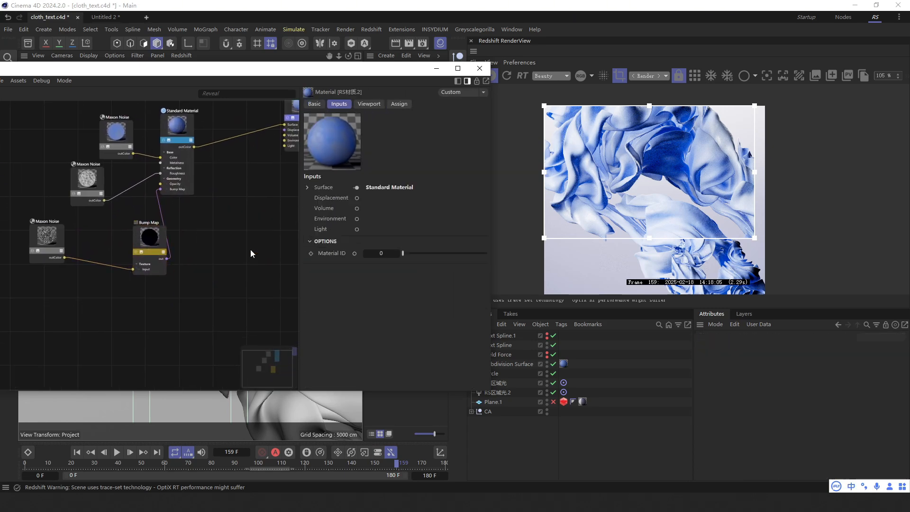
# Move the Bump Map node closer to its Maxon Noise node to tidy the graph, and clear the selection.
pyautogui.moveTo(143, 233); pyautogui.dragTo(108, 222)
pyautogui.click(143, 225)
pyautogui.scroll(-2, 199, 229)
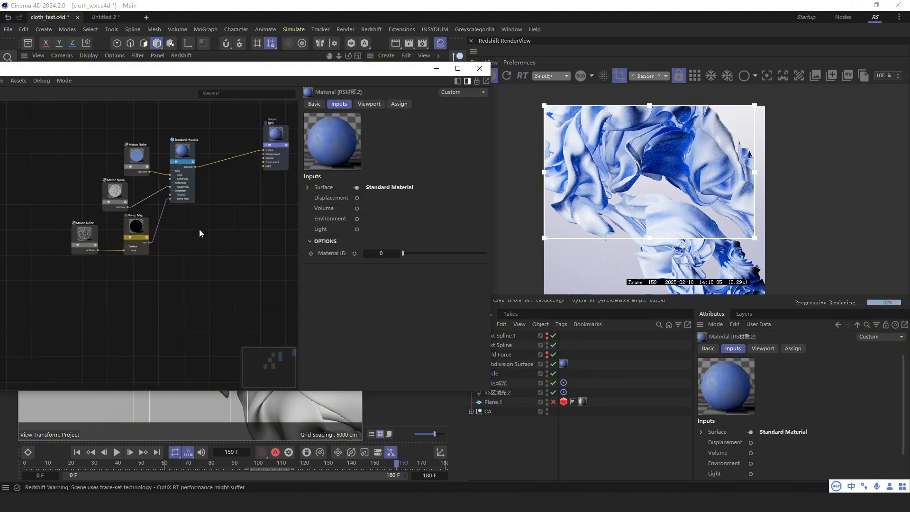